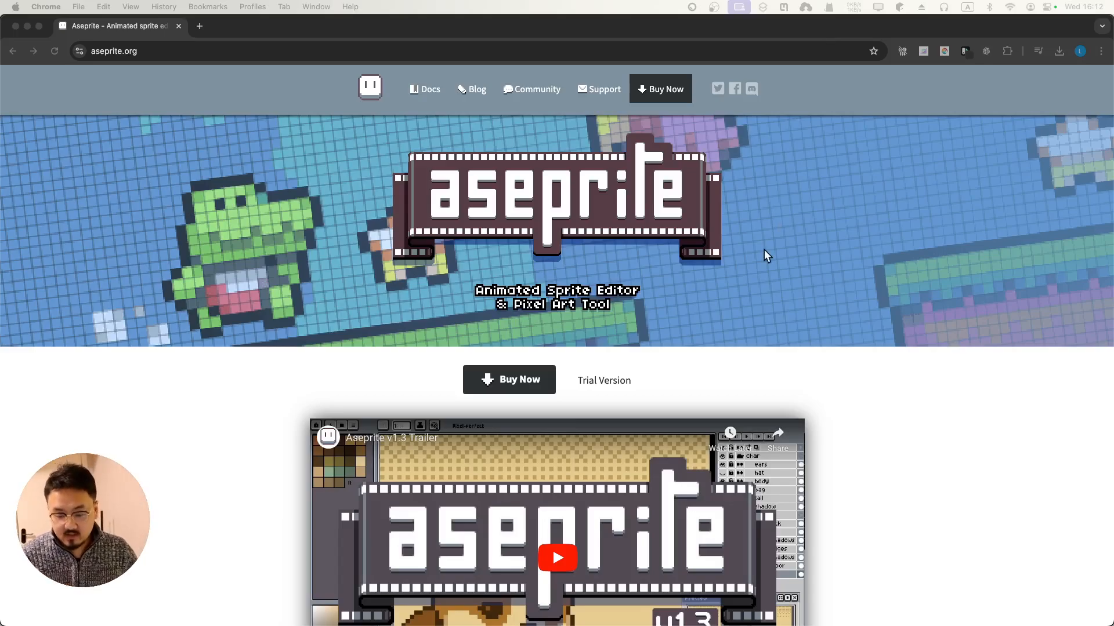
# View the v1.3.9.1 trial download page, then close it and minimize Chrome to reveal Aseprite
pyautogui.click(617, 385)
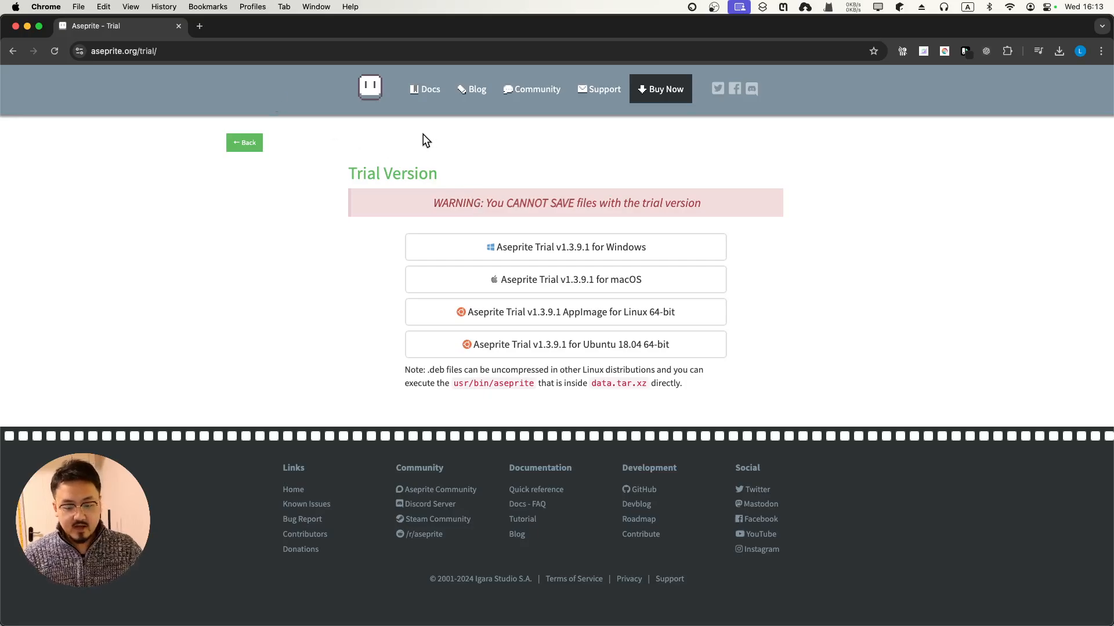
pyautogui.click(180, 30)
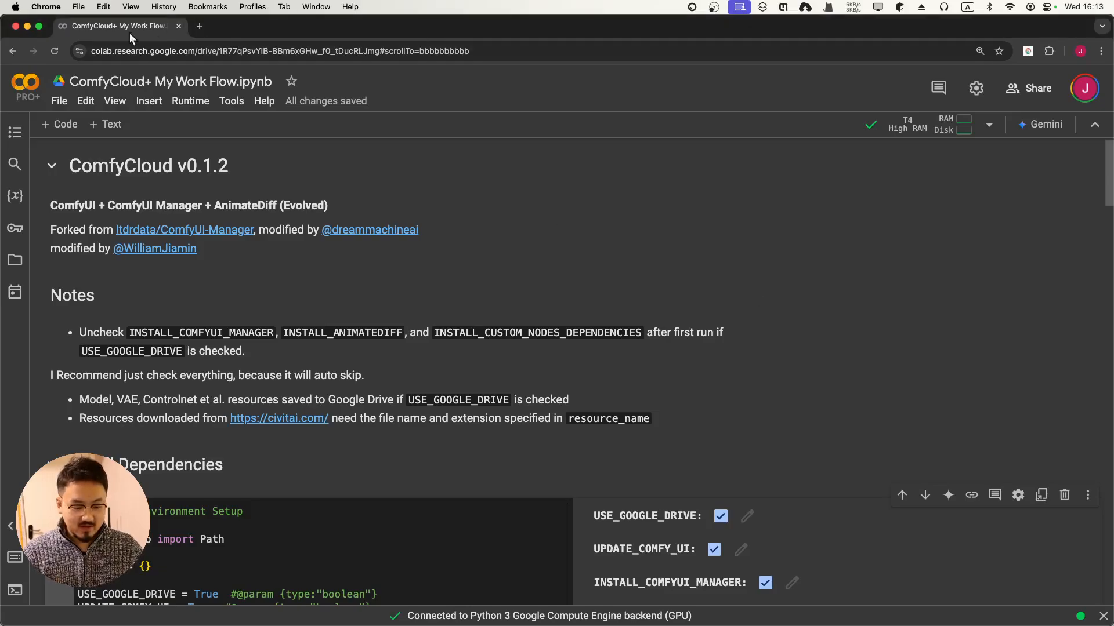
pyautogui.click(27, 27)
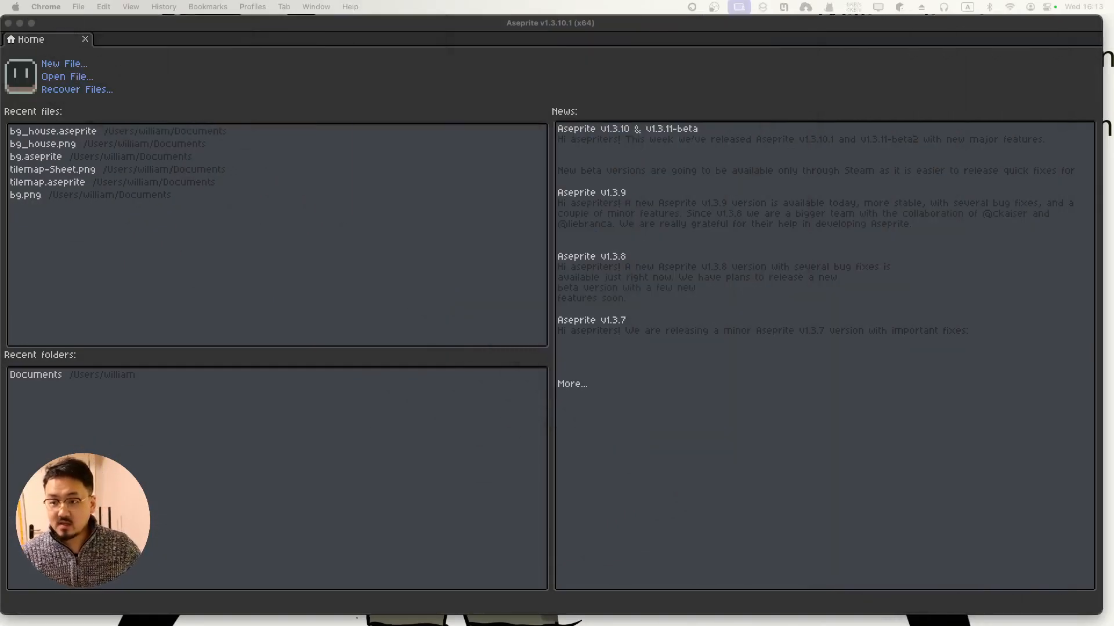
pyautogui.press('ctrl+alt+super+Left')
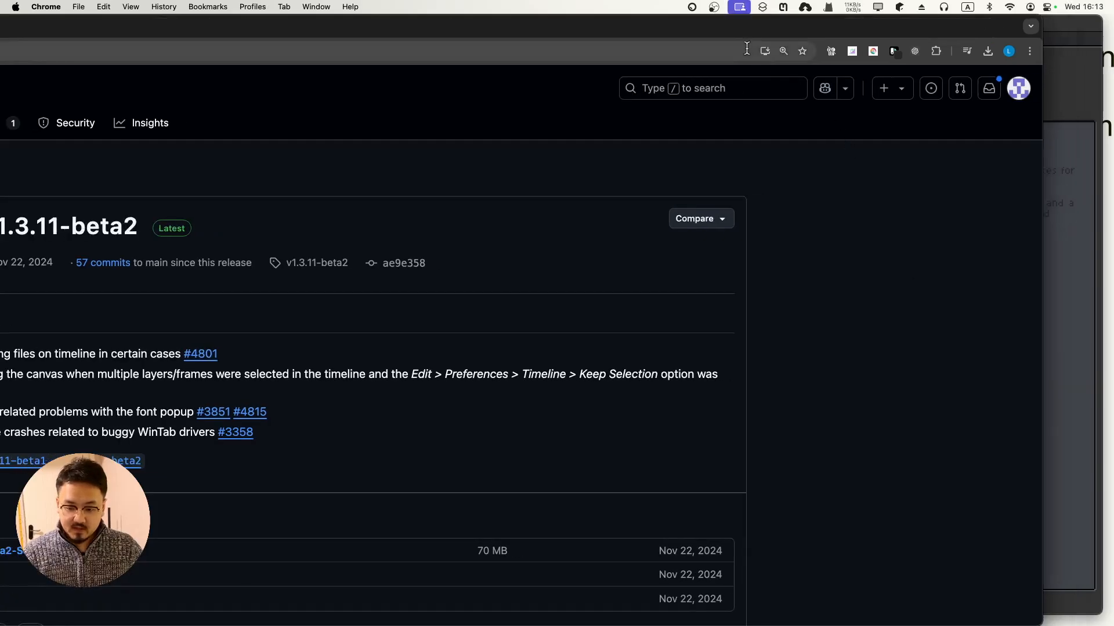
pyautogui.doubleClick(729, 30)
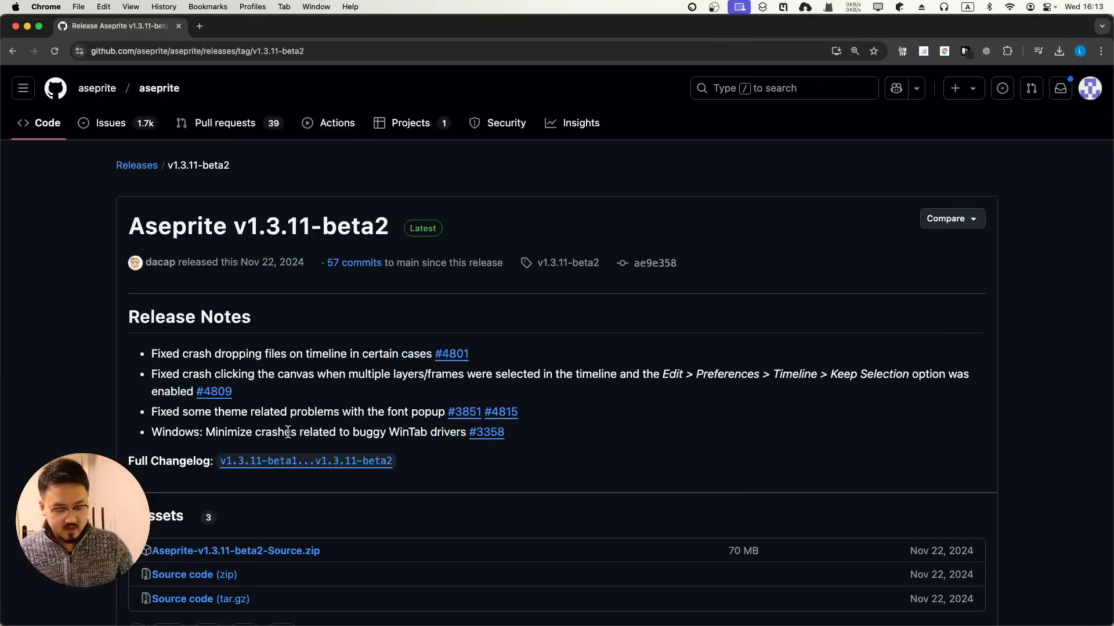
pyautogui.scroll(-3, 287, 432)
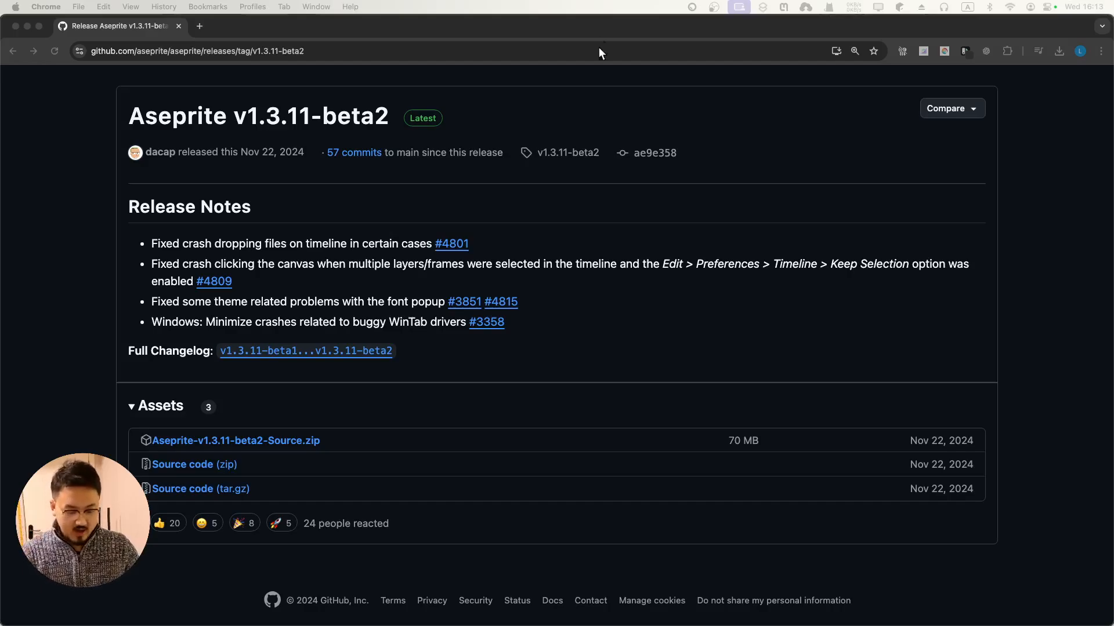
pyautogui.click(179, 26)
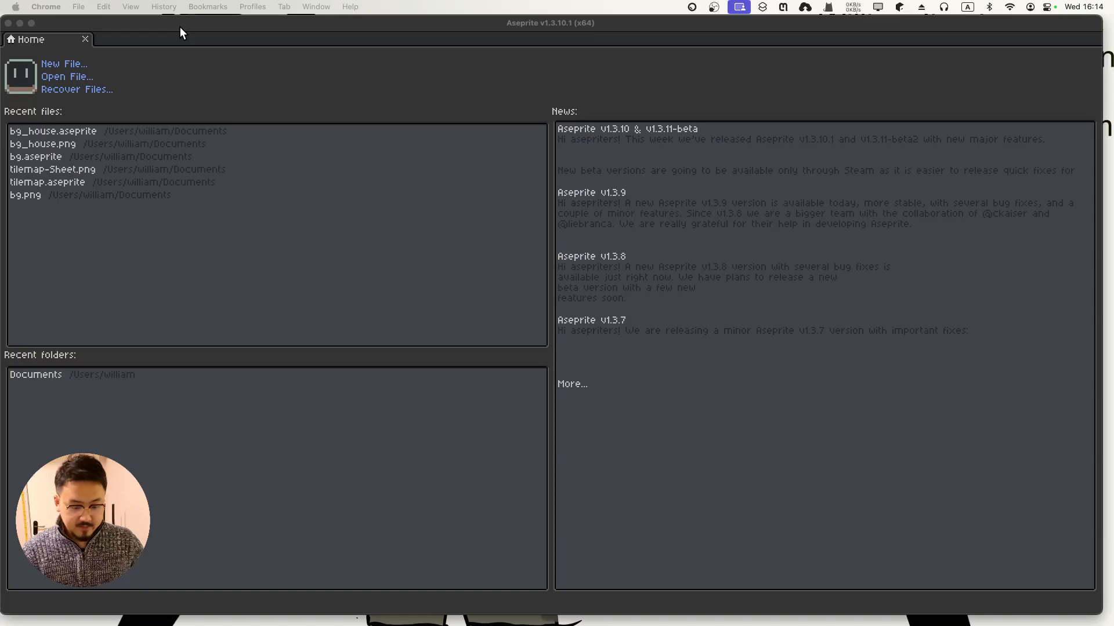
# Focus Aseprite and start a New File, showing the 192×108 px New Sprite settings
pyautogui.click(342, 276)
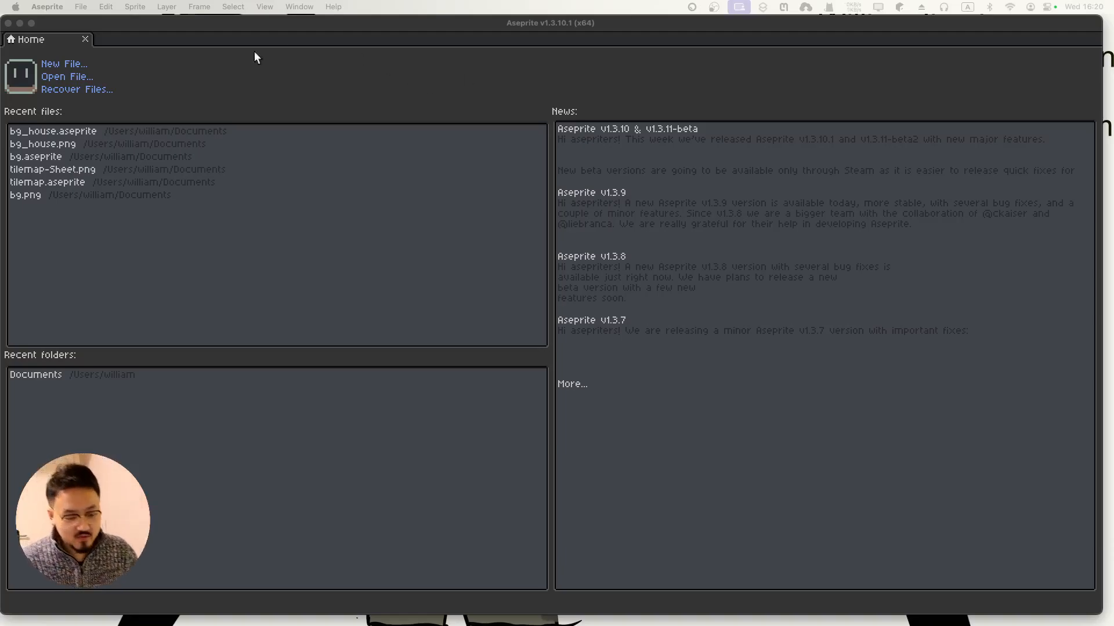
pyautogui.click(68, 65)
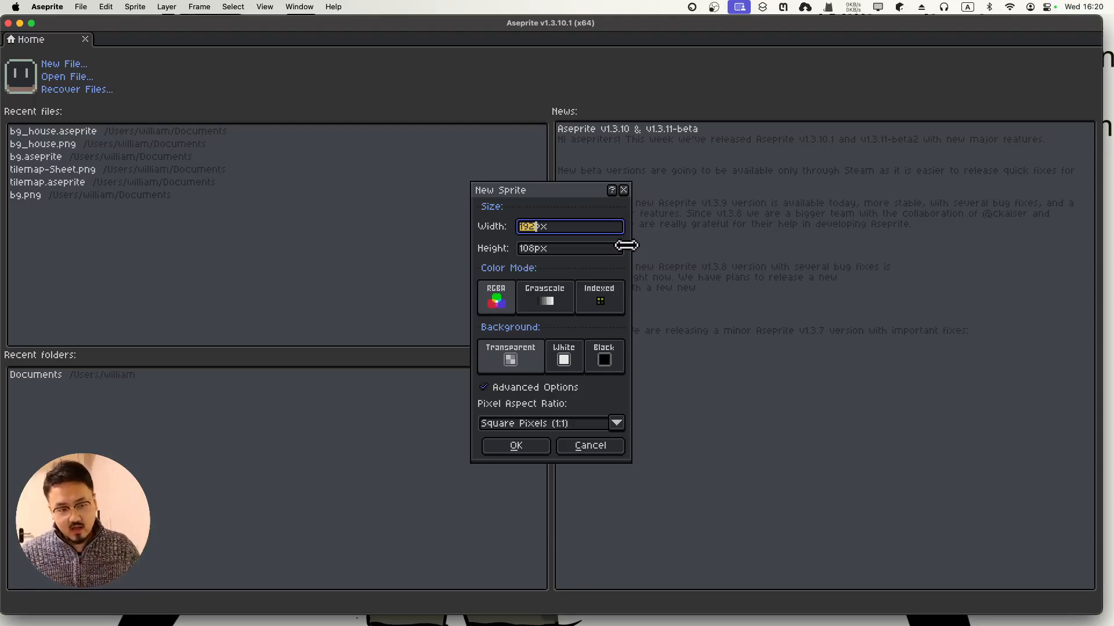
# Try canvas sizes in New Sprite, first 32×32 px, then 16×16 px
pyautogui.write('32')
pyautogui.click(529, 248)
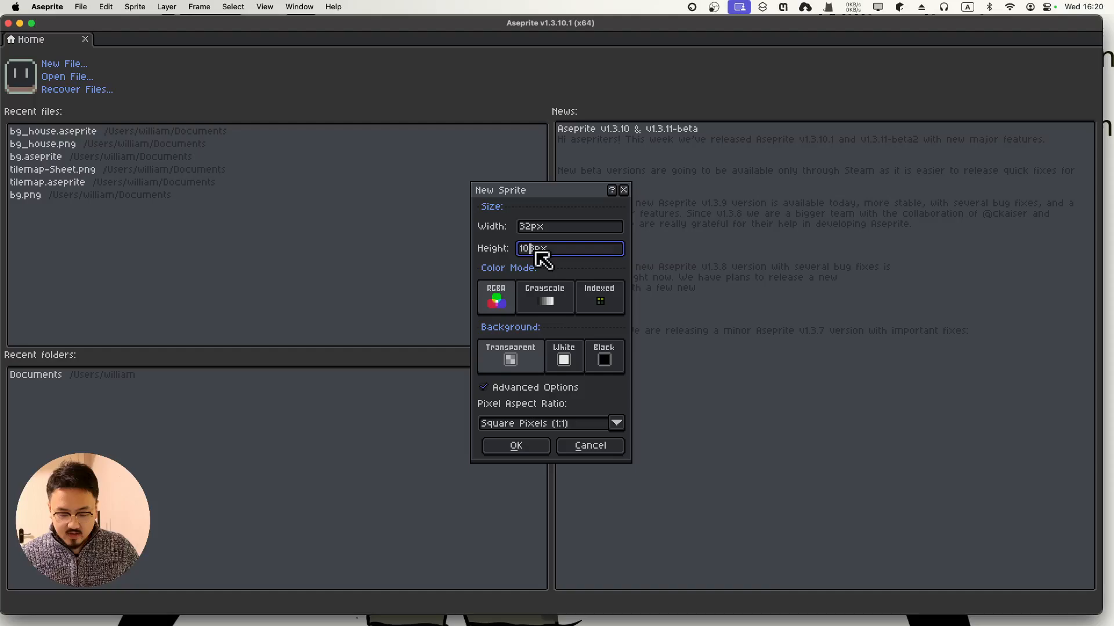
pyautogui.press('BackSpace')
pyautogui.press('BackSpace')
pyautogui.press('BackSpace')
pyautogui.write('32')
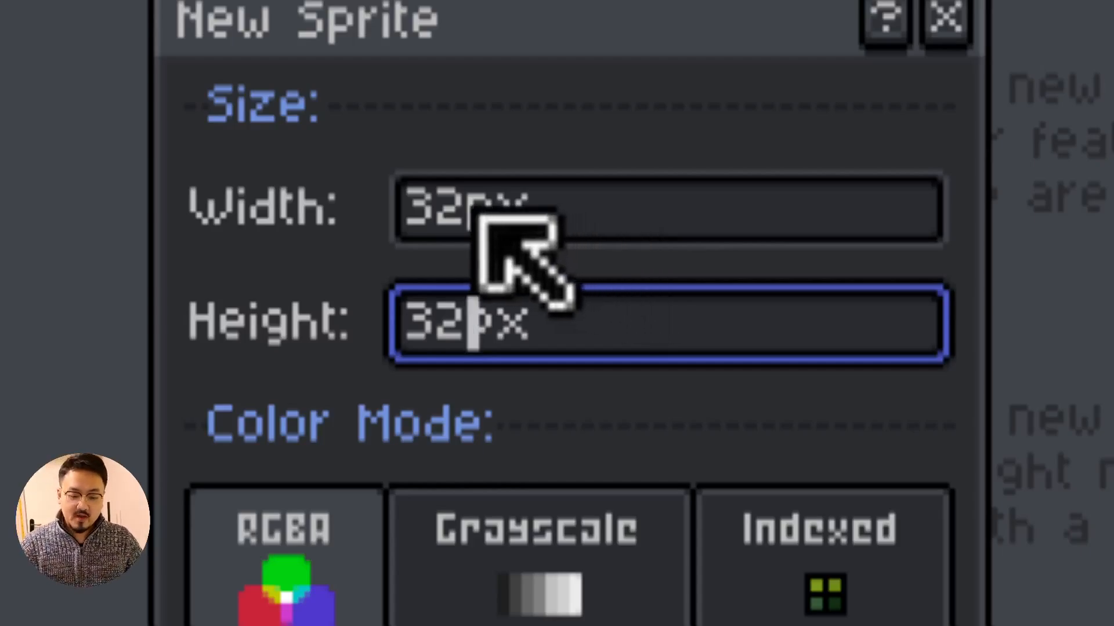
pyautogui.click(498, 220)
pyautogui.press('BackSpace')
pyautogui.press('BackSpace')
pyautogui.write('16')
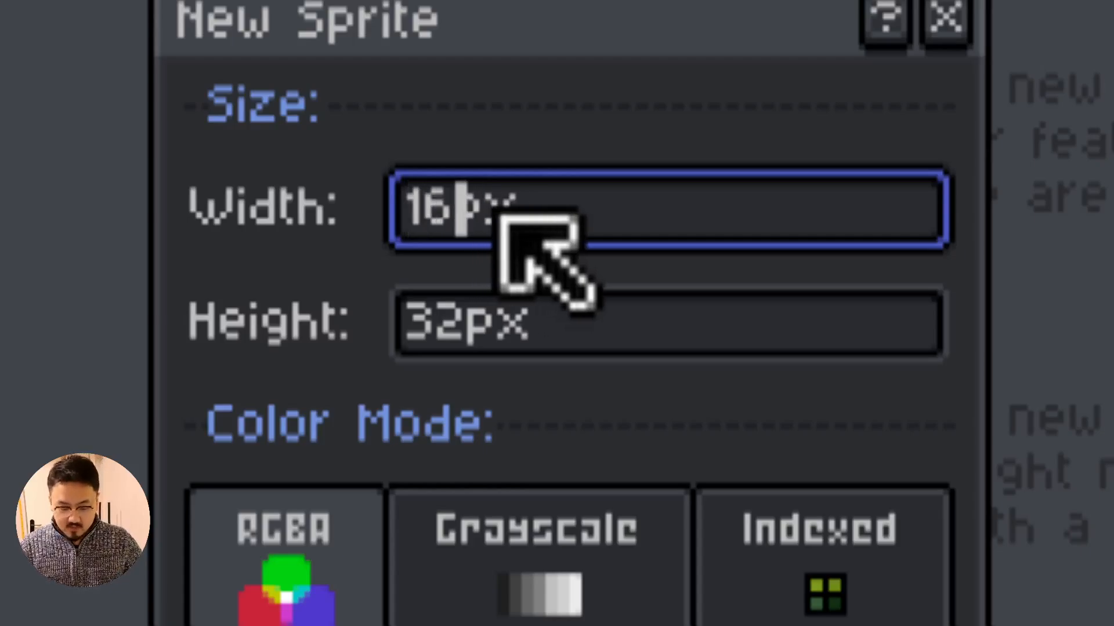
pyautogui.click(474, 299)
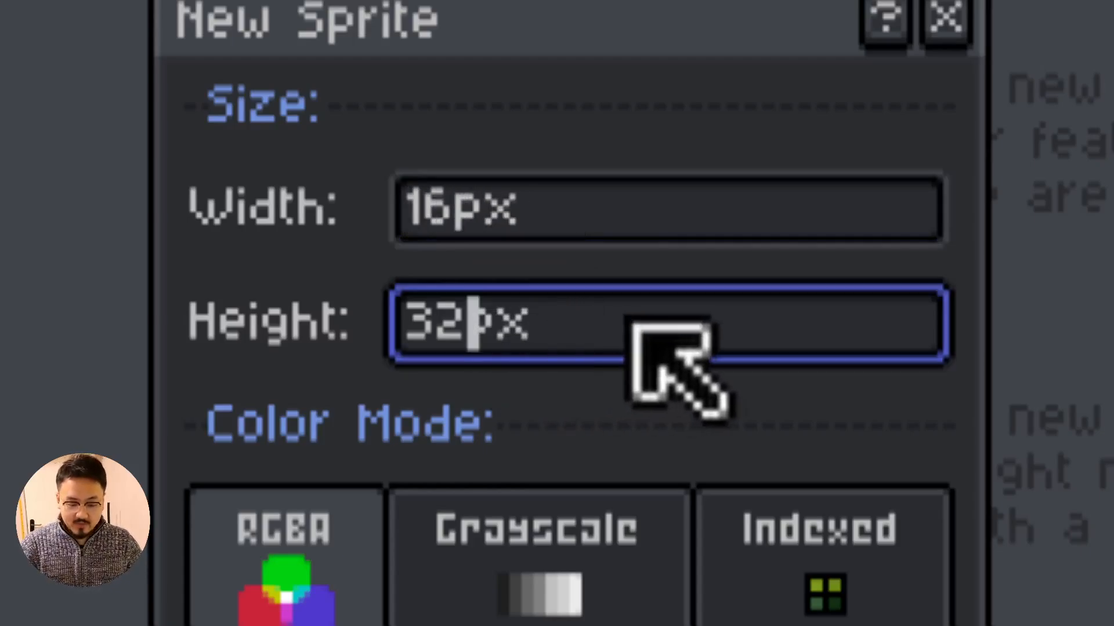
pyautogui.press('Left')
pyautogui.press('Right')
pyautogui.press('BackSpace')
pyautogui.press('BackSpace')
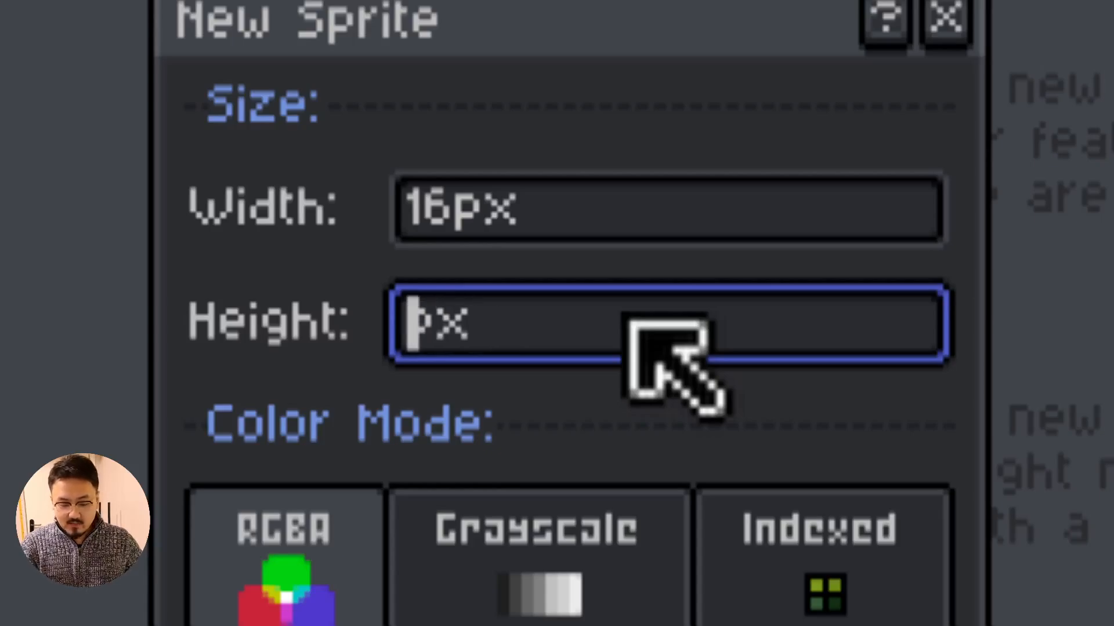
pyautogui.write('16')
# Set width and height to 8 px and create the 8×8 sprite
pyautogui.click(472, 207)
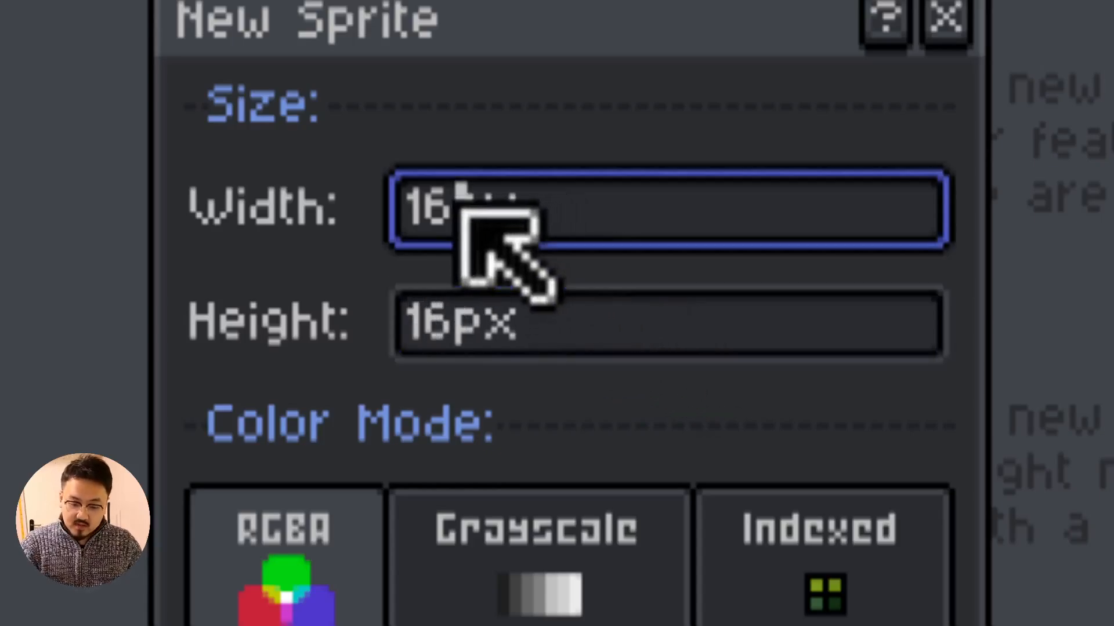
pyautogui.press('BackSpace')
pyautogui.press('BackSpace')
pyautogui.write('8')
pyautogui.click(496, 316)
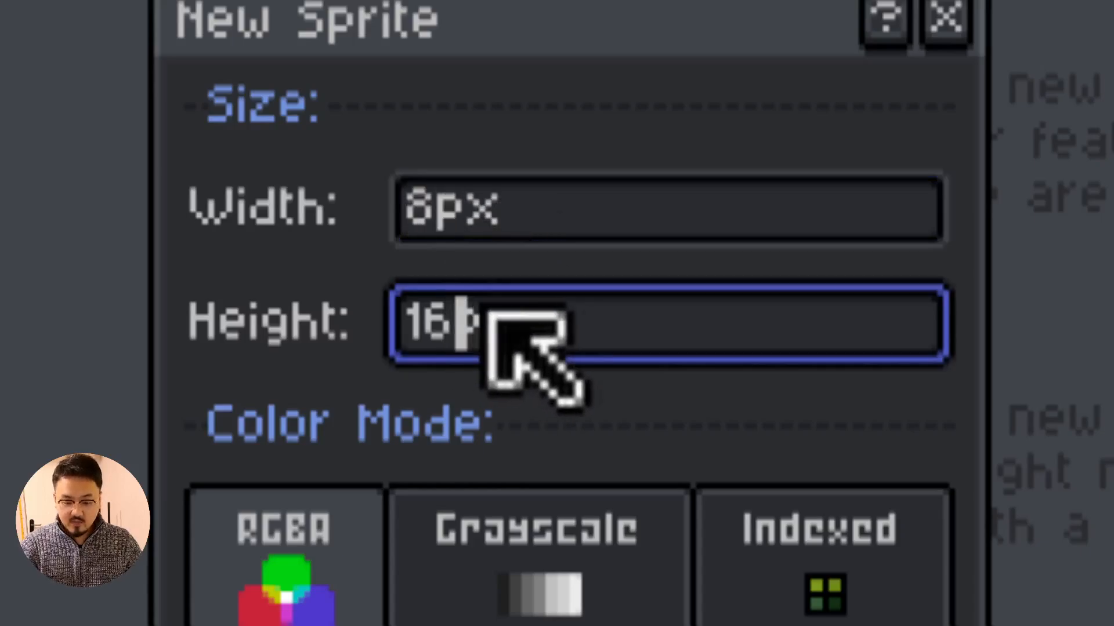
pyautogui.press('BackSpace')
pyautogui.press('BackSpace')
pyautogui.write('8')
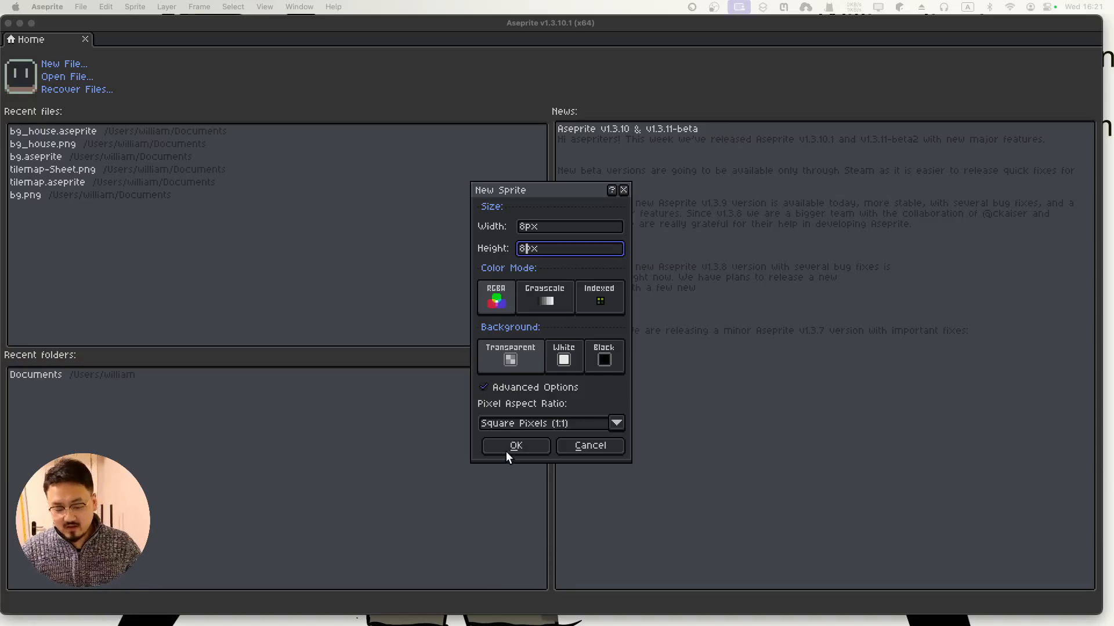
pyautogui.click(508, 447)
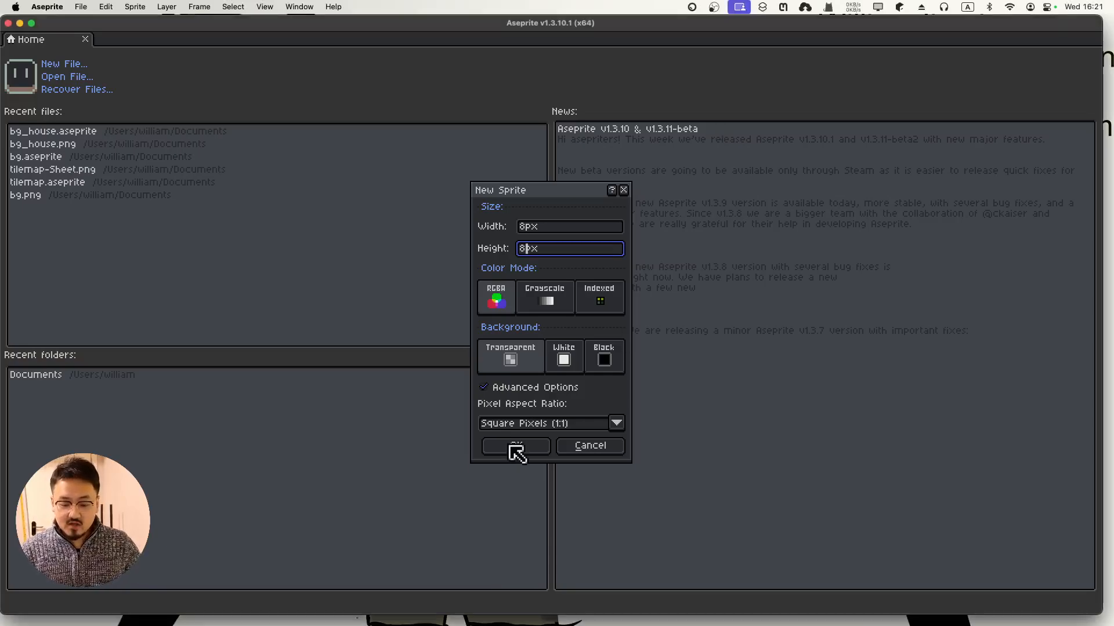
pyautogui.click(529, 454)
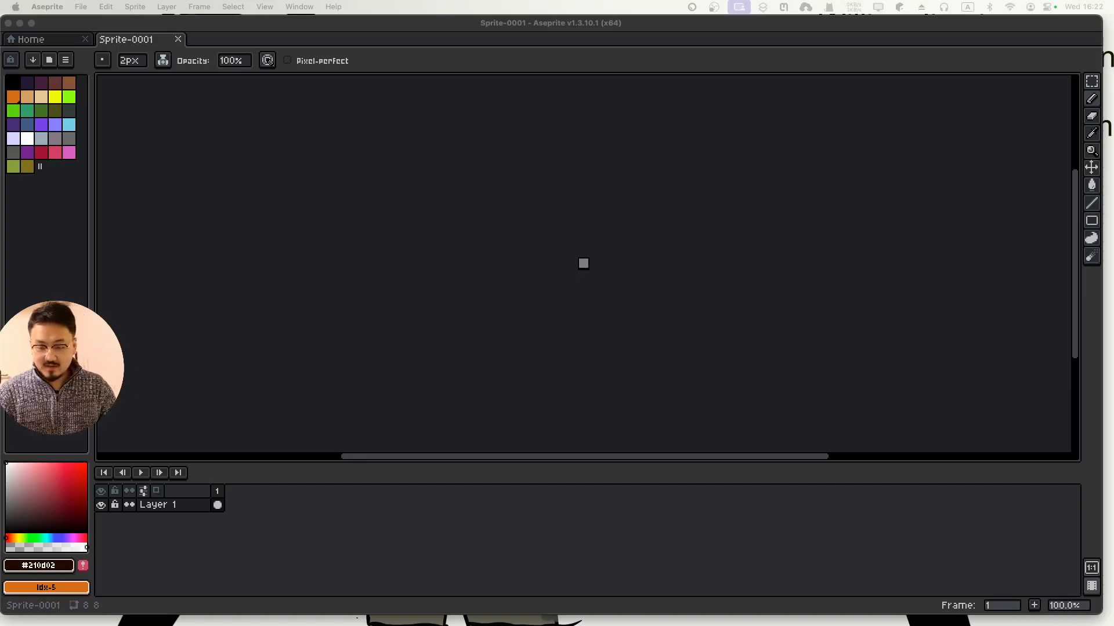
# Zoom in on and recenter the 8×8 canvas, undoing the stray dark square
pyautogui.click(604, 297)
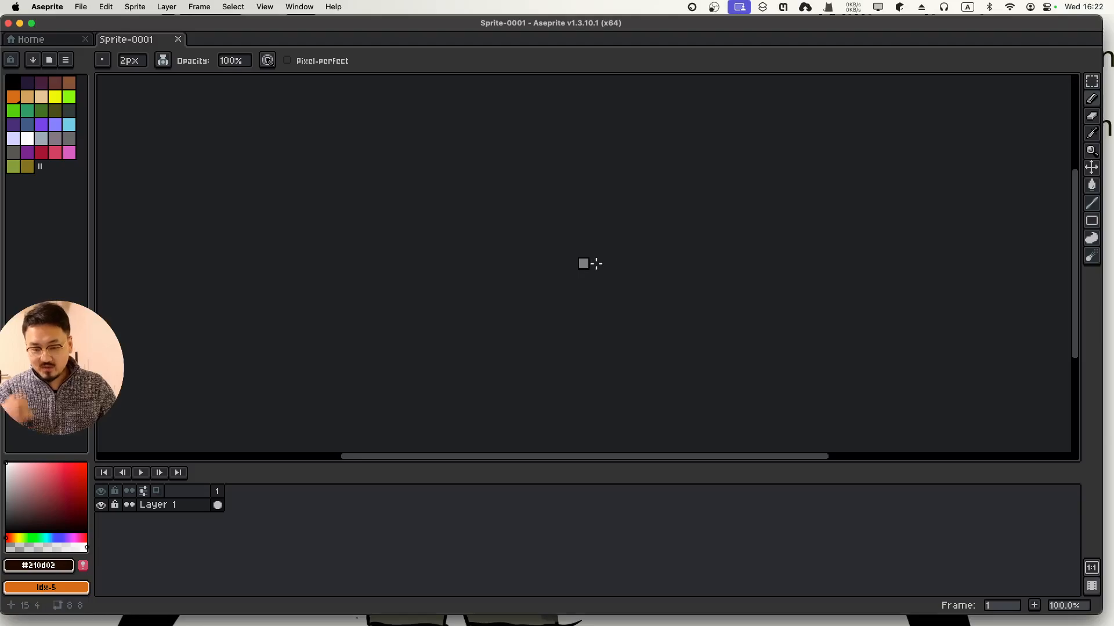
pyautogui.scroll(12, 596, 251)
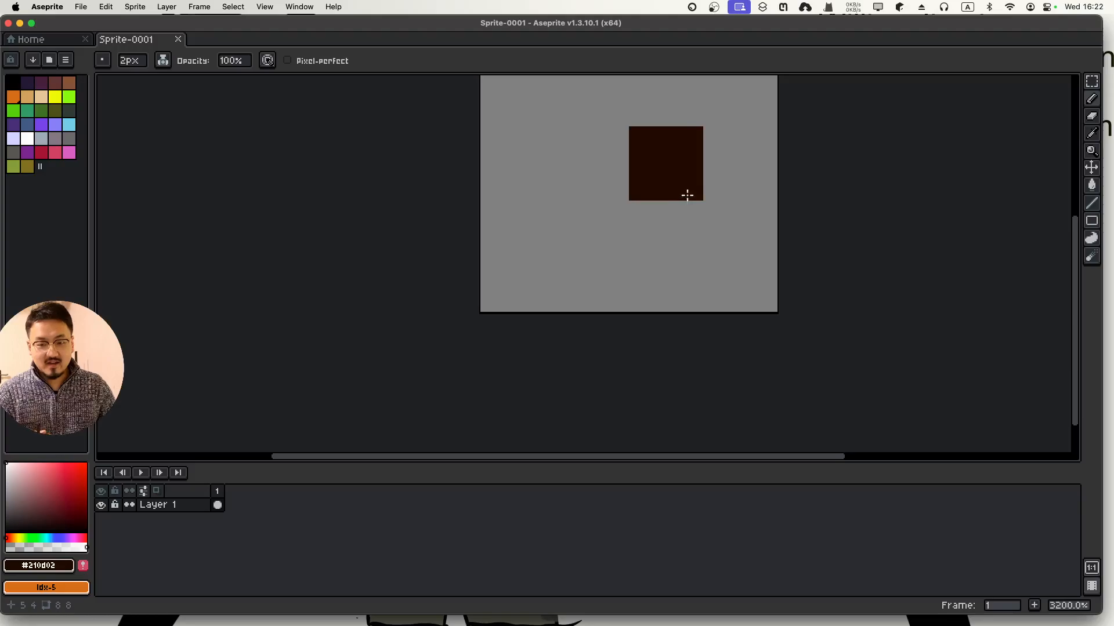
pyautogui.scroll(-1, 687, 193)
pyautogui.moveTo(701, 197)
pyautogui.mouseDown()
pyautogui.moveTo(651, 295)
pyautogui.moveTo(585, 227)
pyautogui.moveTo(527, 197)
pyautogui.moveTo(572, 189)
pyautogui.moveTo(583, 201)
pyautogui.mouseUp()
pyautogui.scroll(-2, 633, 248)
pyautogui.scroll(3, 638, 261)
pyautogui.press('super+z')
pyautogui.press('super+z')
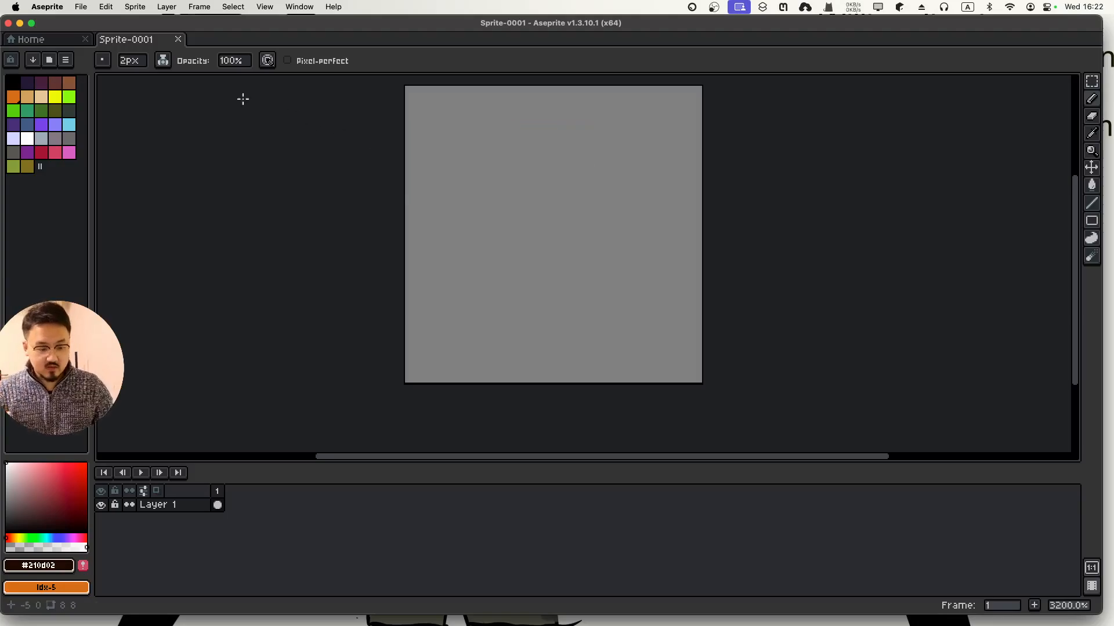
# Set the brush size to 1 px
pyautogui.click(131, 60)
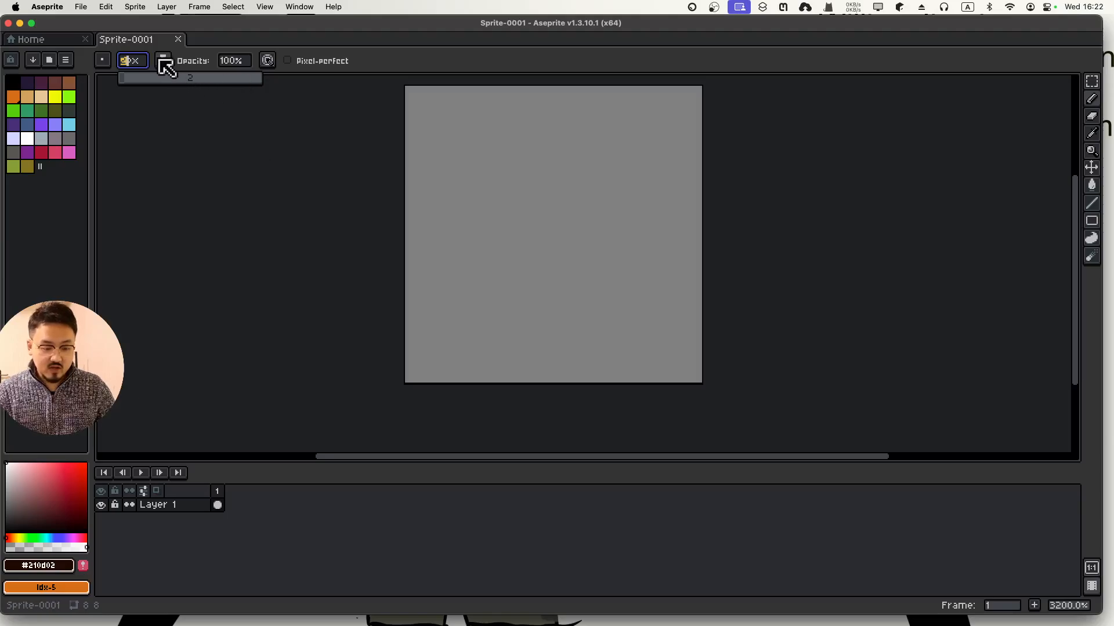
pyautogui.write('1')
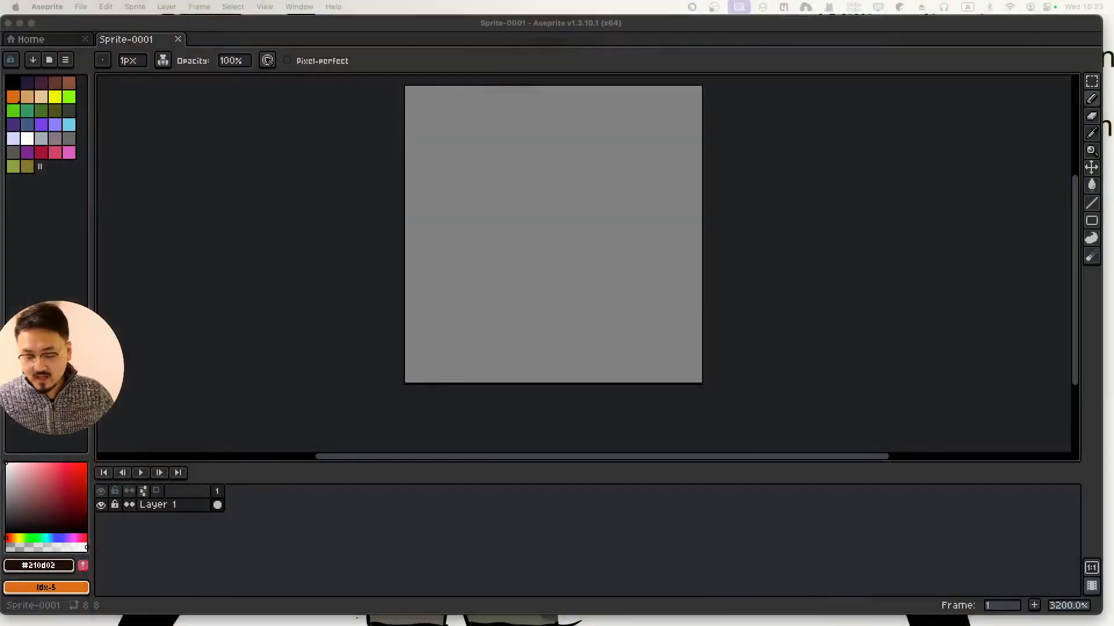
# Draw the dark head outline, two eye pixels and a single middle mouth pixel
pyautogui.moveTo(504, 152)
pyautogui.mouseDown()
pyautogui.moveTo(467, 212)
pyautogui.moveTo(473, 298)
pyautogui.moveTo(554, 318)
pyautogui.moveTo(659, 292)
pyautogui.moveTo(672, 226)
pyautogui.moveTo(641, 151)
pyautogui.moveTo(564, 125)
pyautogui.moveTo(477, 164)
pyautogui.mouseUp()
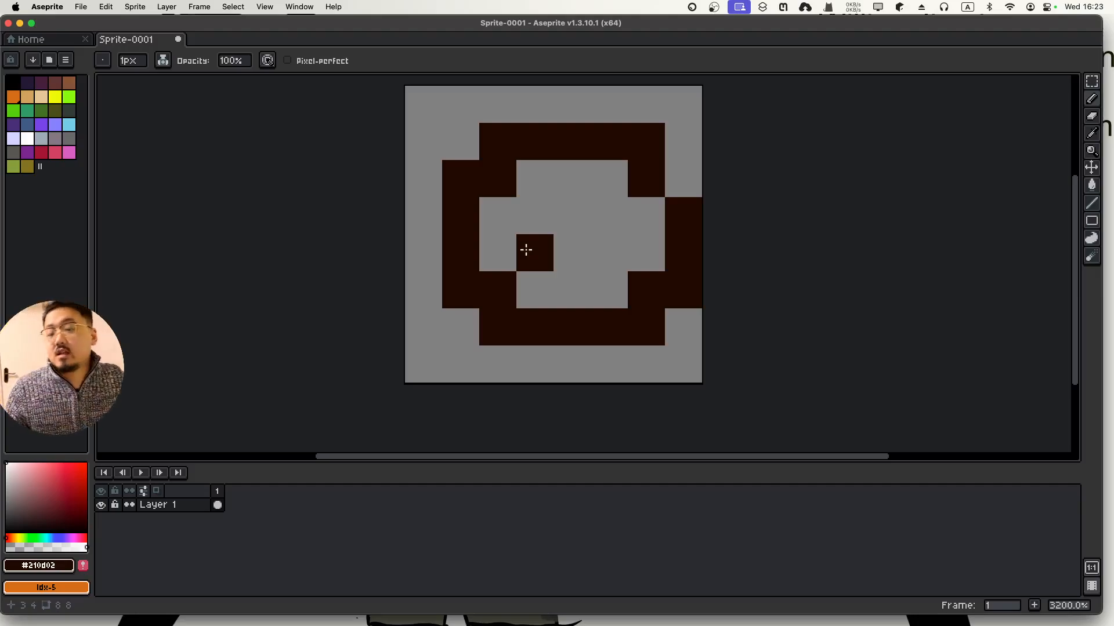
pyautogui.click(526, 214)
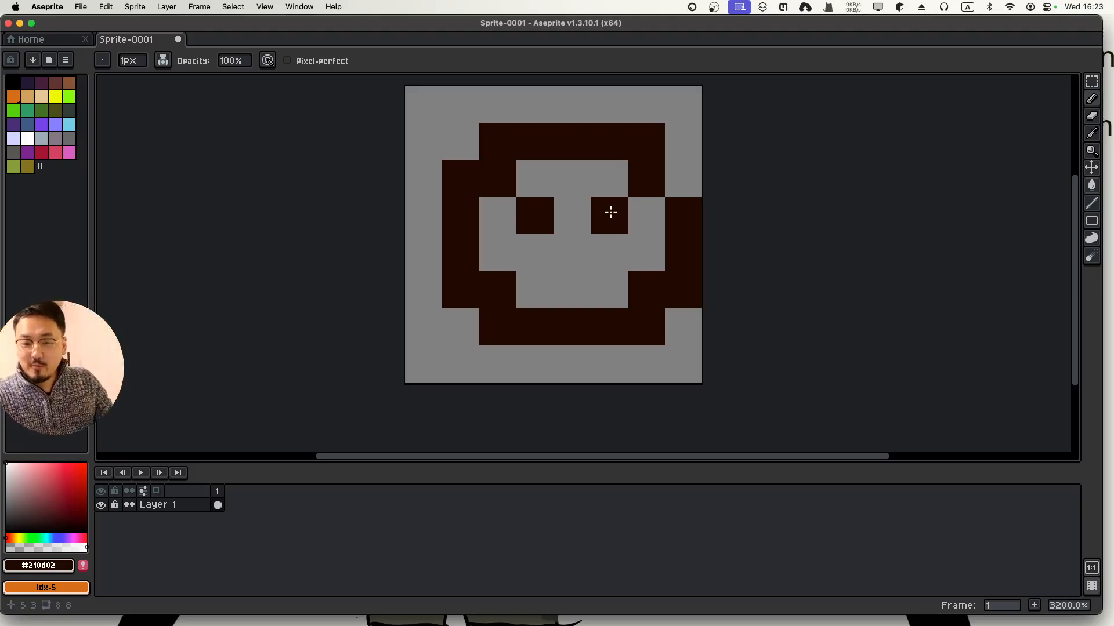
pyautogui.click(611, 212)
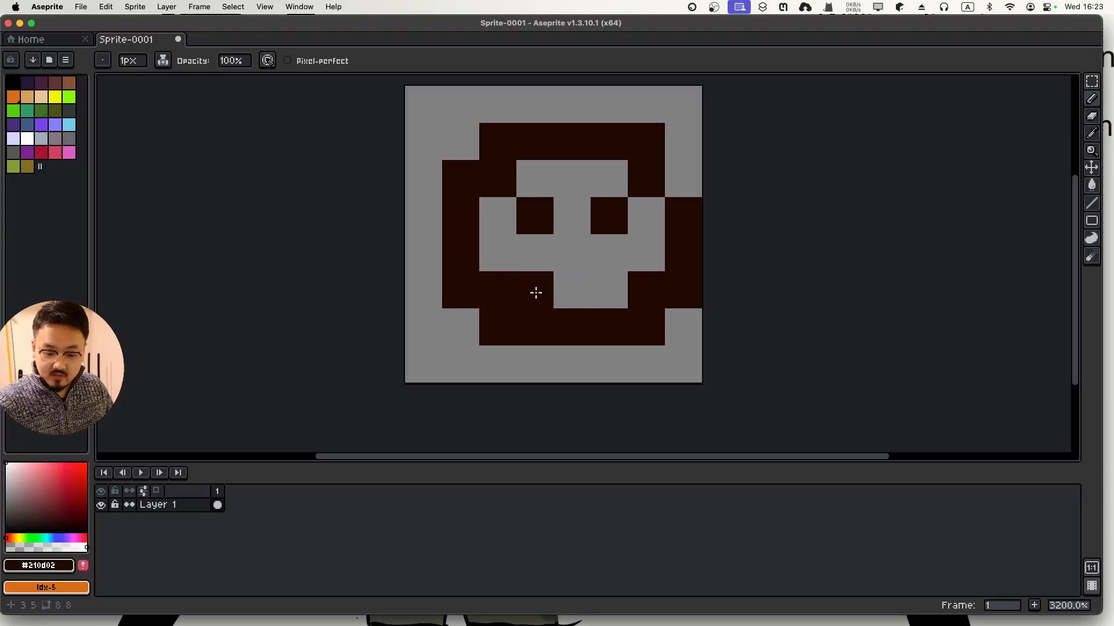
pyautogui.moveTo(535, 292); pyautogui.dragTo(604, 286)
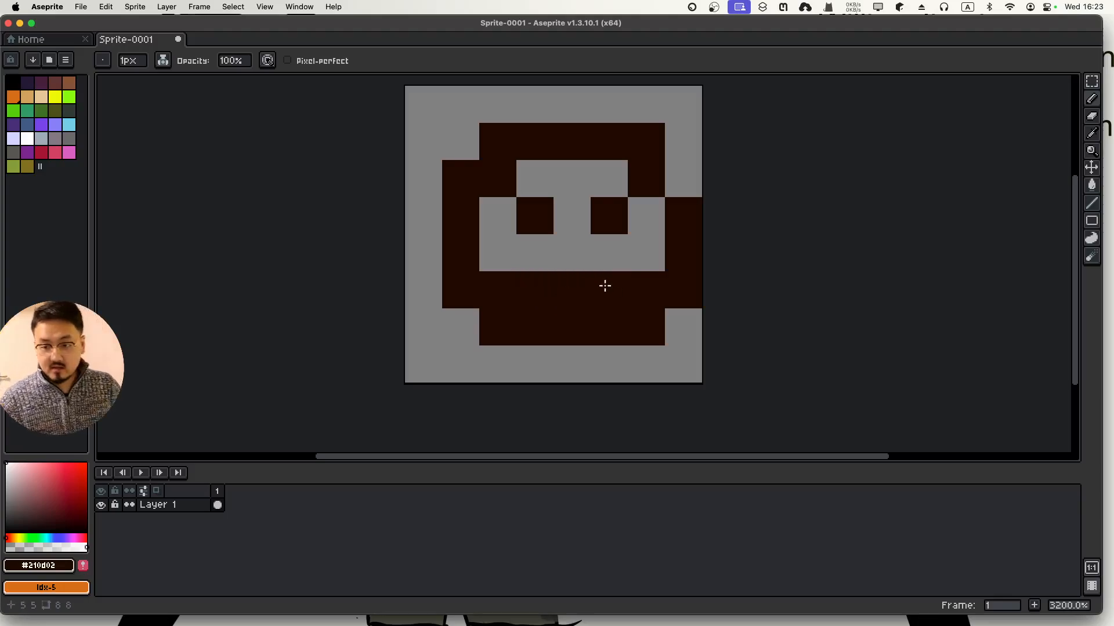
pyautogui.hotkey('ctrl', 'z')
pyautogui.click(579, 285)
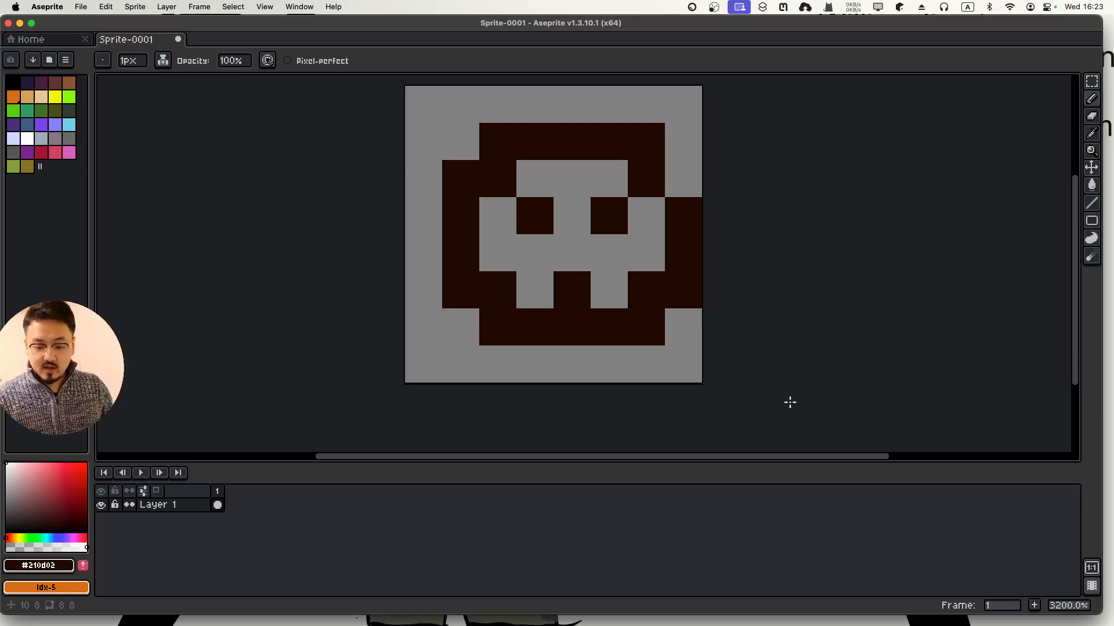
# Paint the outer bottom-row cells and a left-edge pixel, then undo the last stroke
pyautogui.moveTo(461, 364); pyautogui.dragTo(497, 365)
pyautogui.moveTo(646, 364); pyautogui.dragTo(684, 364)
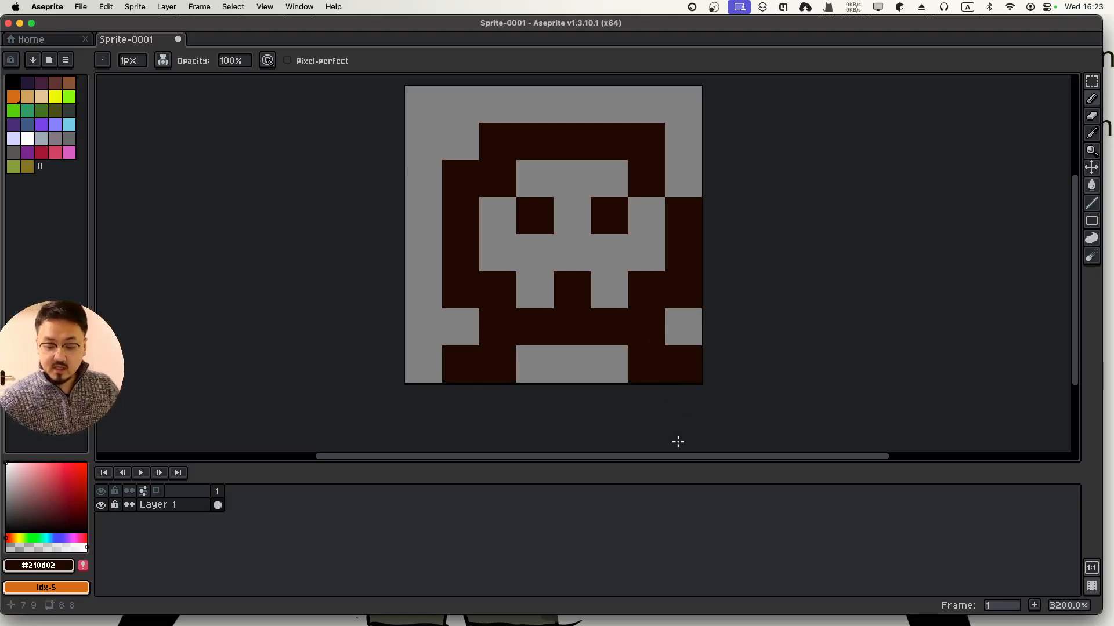
pyautogui.click(423, 252)
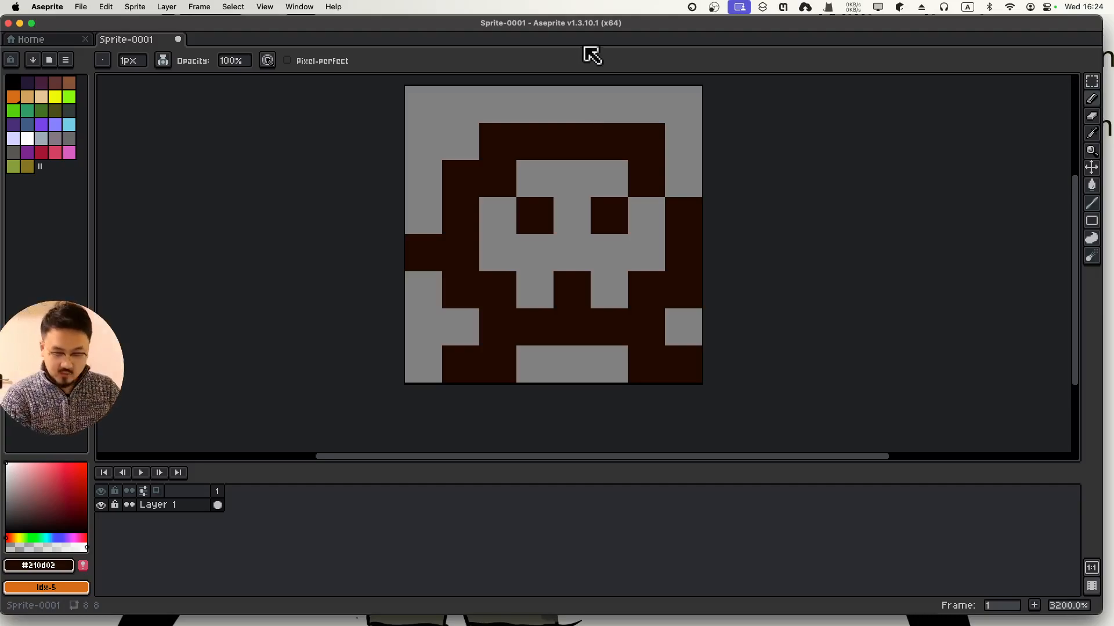
pyautogui.press('super+z')
pyautogui.press('super+z')
pyautogui.press('super+z')
pyautogui.press('super+z')
pyautogui.press('super+z')
pyautogui.press('super+z')
pyautogui.press('super+z')
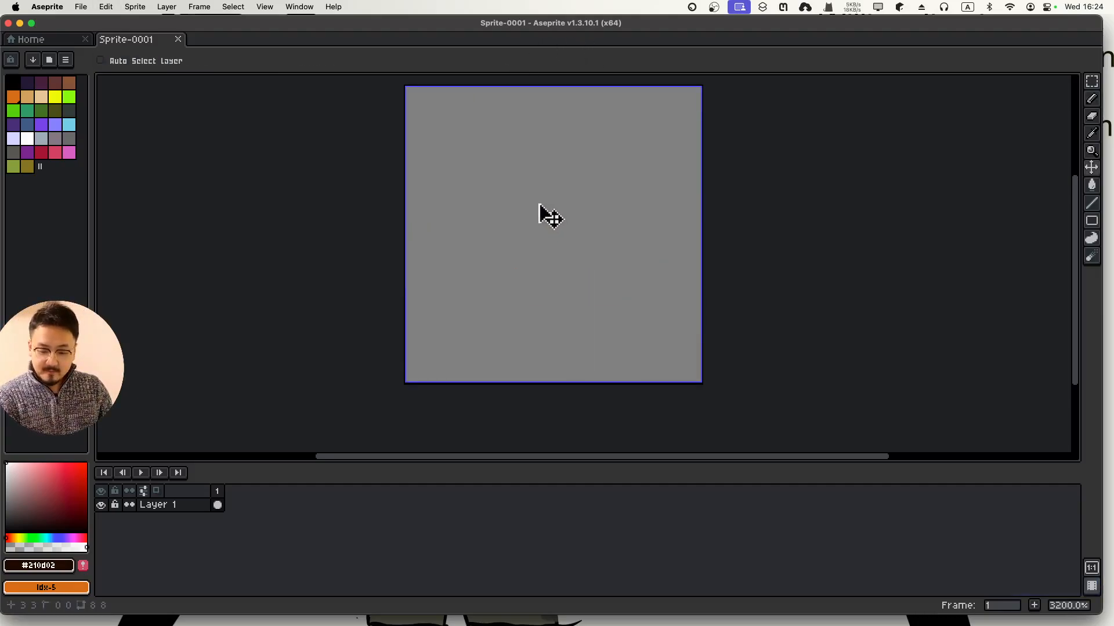
# Close Sprite-0001 and create a new 16×16 sprite
pyautogui.click(178, 38)
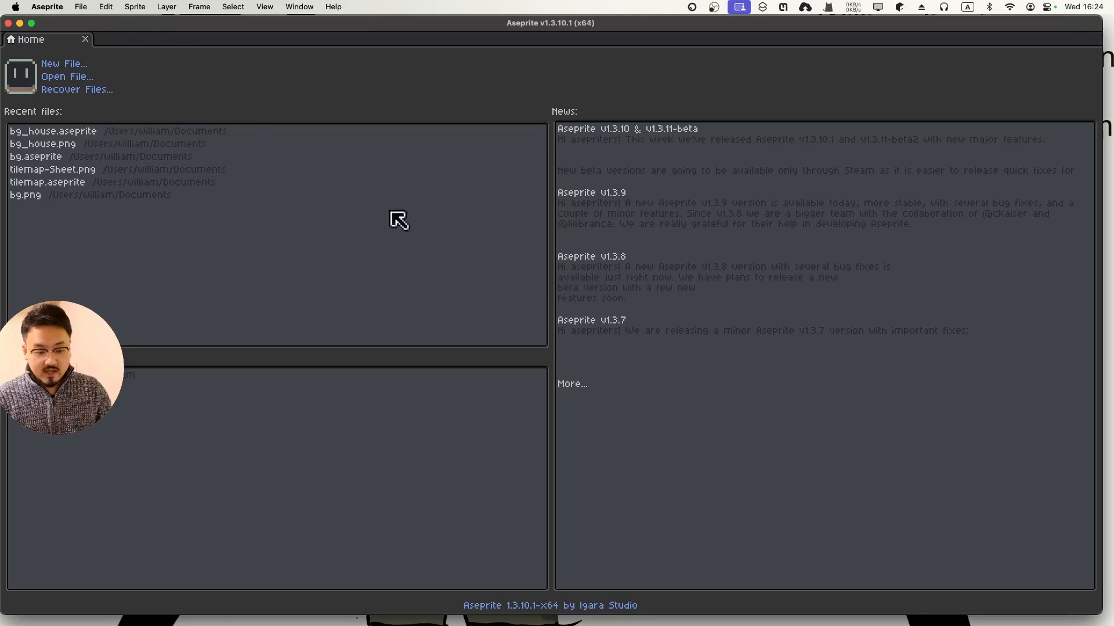
pyautogui.click(58, 63)
pyautogui.write('16')
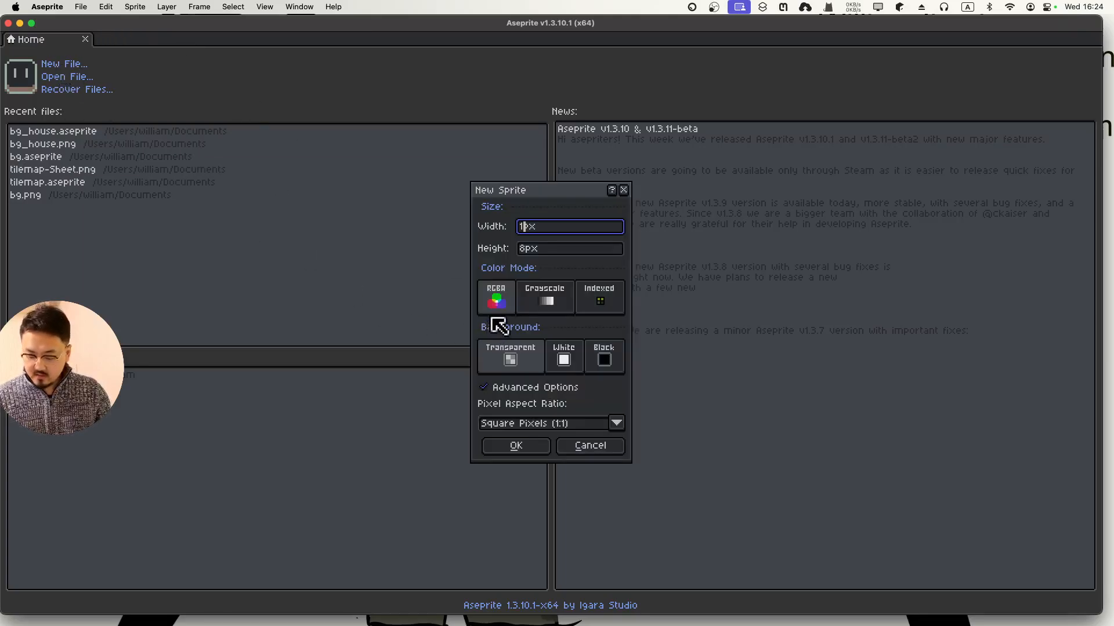
pyautogui.press('Tab')
pyautogui.write('16')
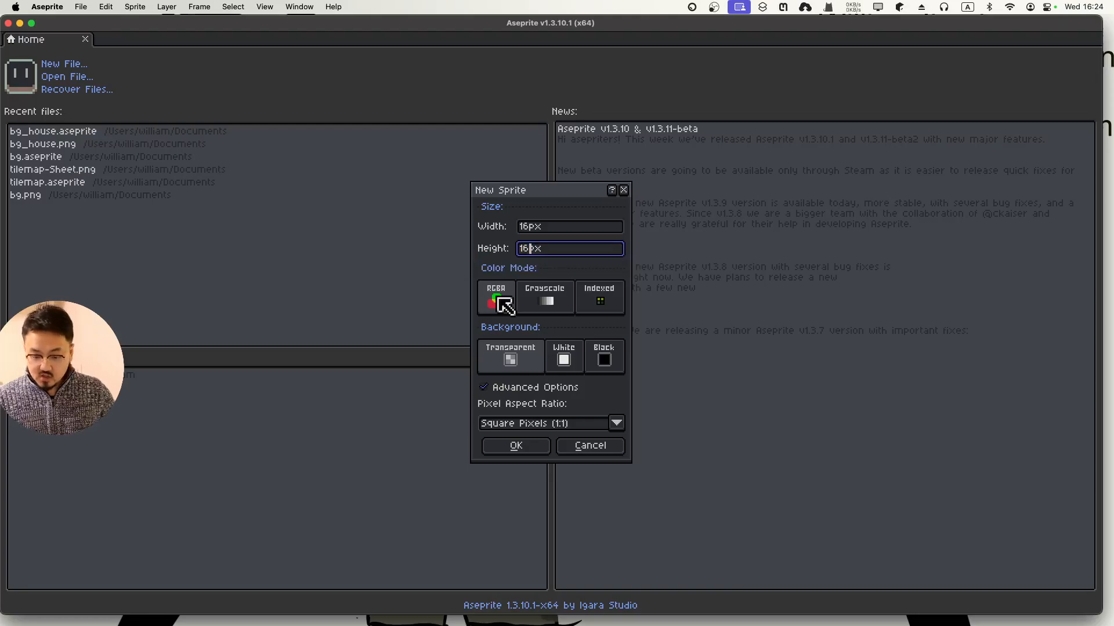
pyautogui.click(505, 450)
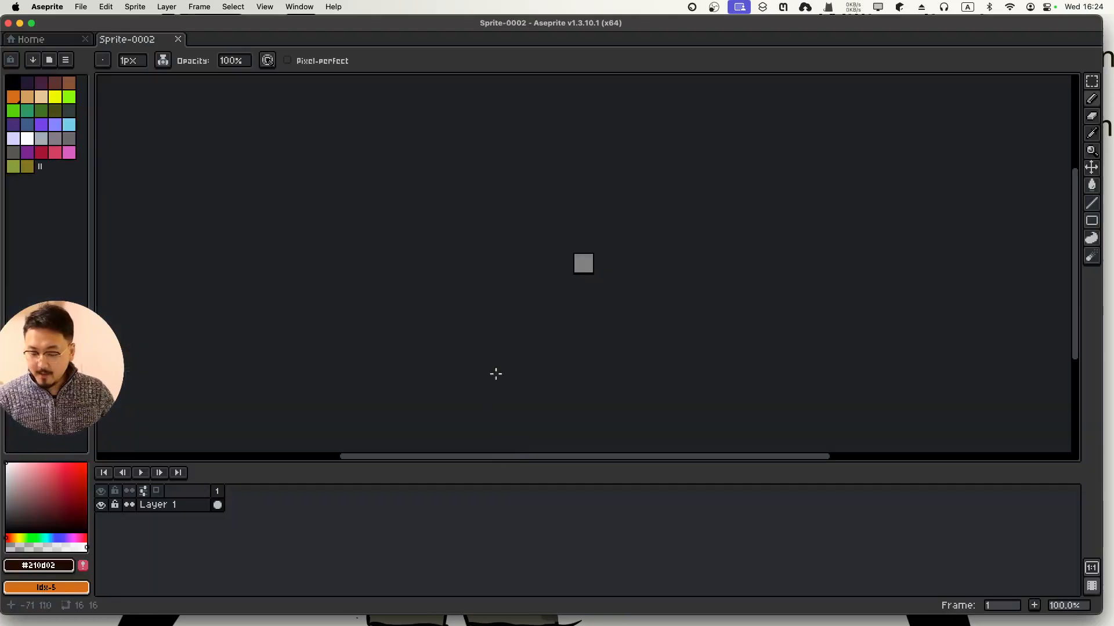
# Enable Pixel-perfect and draw a clean round head outline
pyautogui.scroll(8, 597, 255)
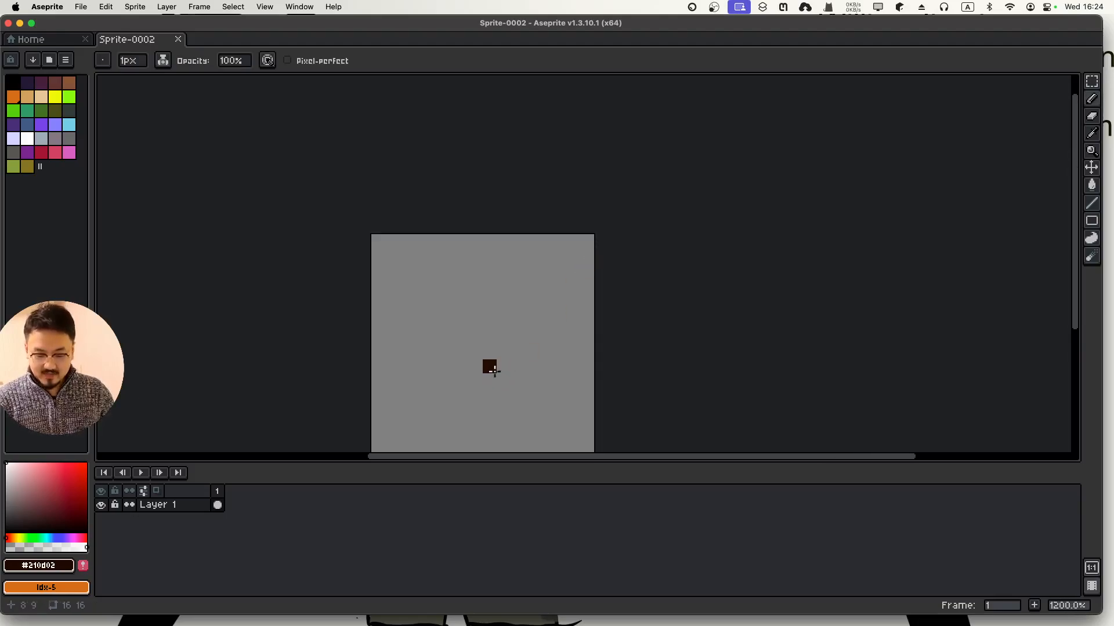
pyautogui.moveTo(490, 371); pyautogui.dragTo(526, 304)
pyautogui.scroll(3, 526, 304)
pyautogui.scroll(-3, 526, 304)
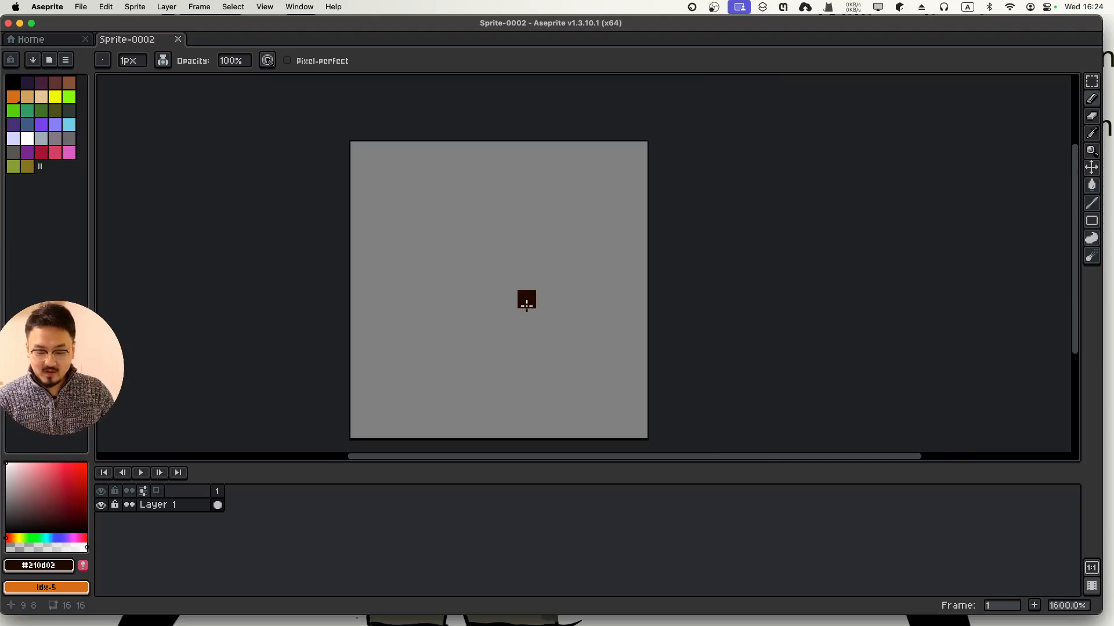
pyautogui.scroll(3, 526, 304)
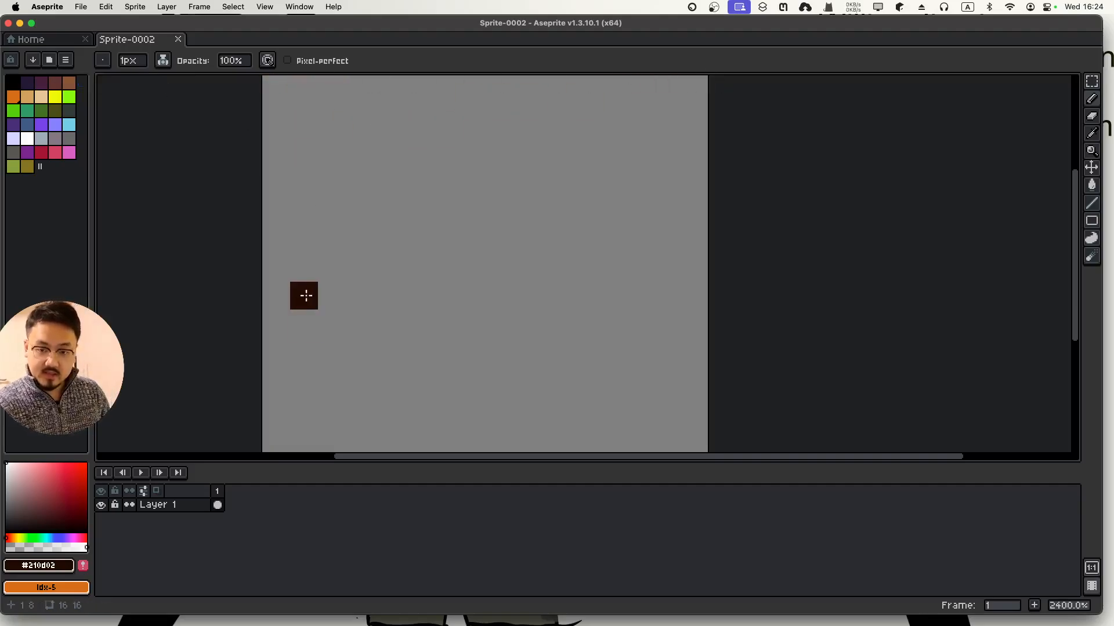
pyautogui.scroll(1, 304, 320)
pyautogui.scroll(-3, 302, 324)
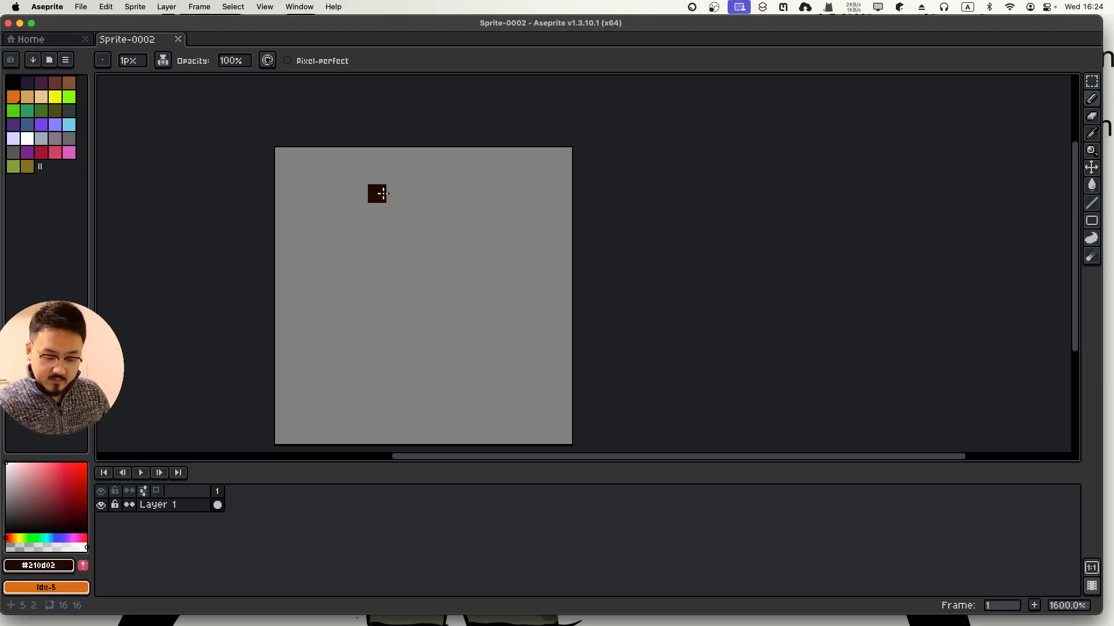
pyautogui.moveTo(377, 194)
pyautogui.mouseDown()
pyautogui.moveTo(387, 255)
pyautogui.moveTo(455, 256)
pyautogui.moveTo(476, 204)
pyautogui.moveTo(426, 168)
pyautogui.moveTo(377, 175)
pyautogui.mouseUp()
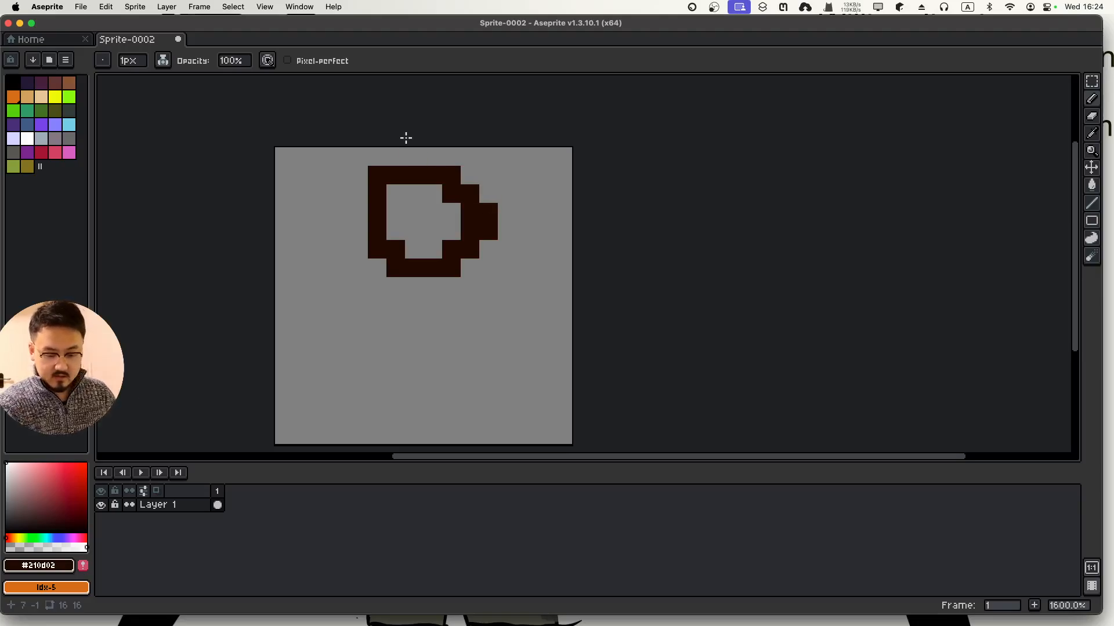
pyautogui.click(307, 60)
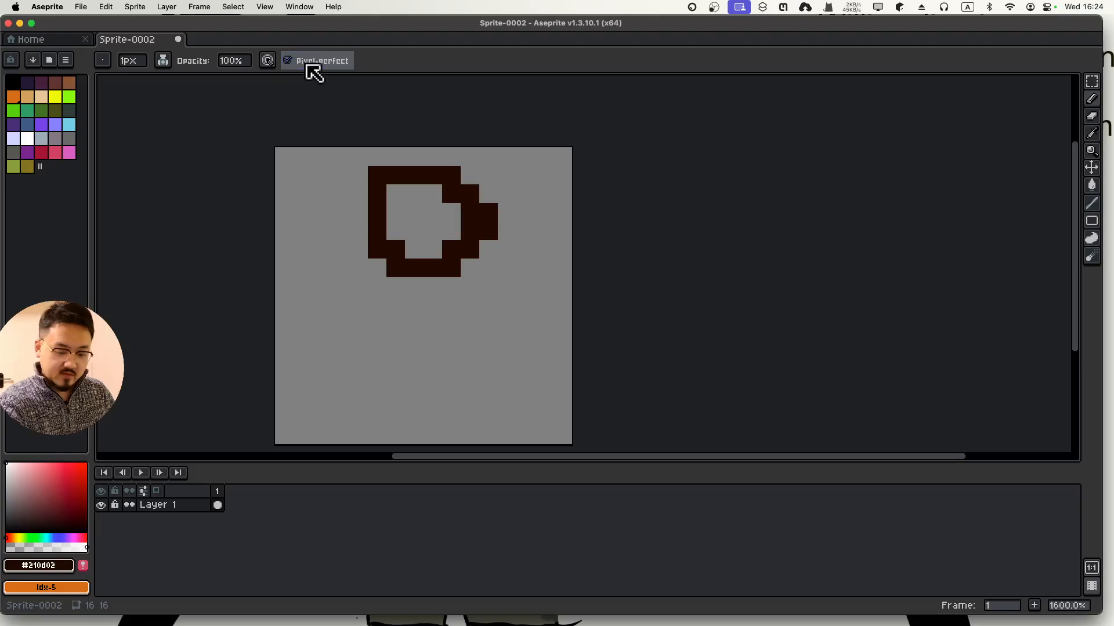
pyautogui.press('super+z')
pyautogui.moveTo(395, 174)
pyautogui.mouseDown()
pyautogui.moveTo(378, 190)
pyautogui.moveTo(397, 280)
pyautogui.moveTo(492, 247)
pyautogui.moveTo(467, 170)
pyautogui.moveTo(392, 185)
pyautogui.mouseUp()
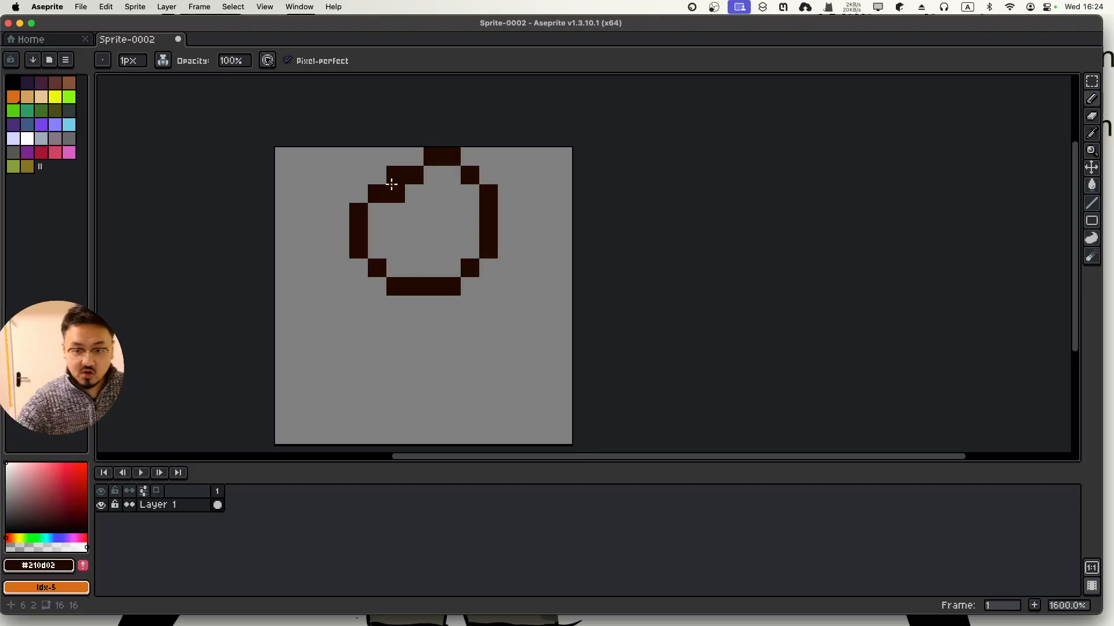
pyautogui.click(395, 212)
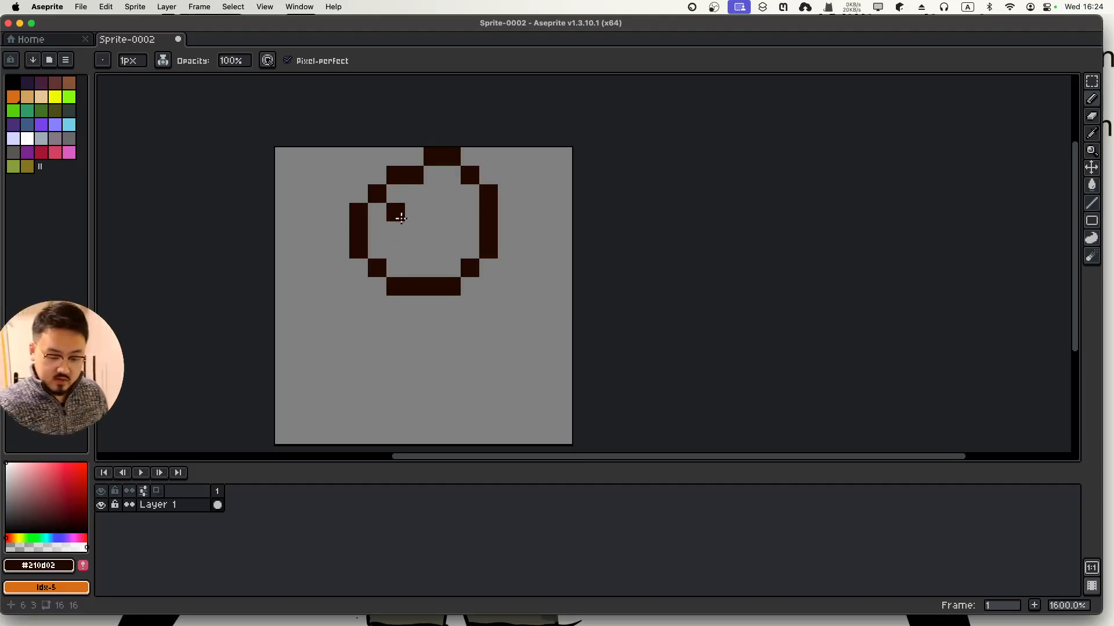
# Draw the eyes and a short mouth pixel below them inside the head
pyautogui.moveTo(452, 212); pyautogui.dragTo(455, 223)
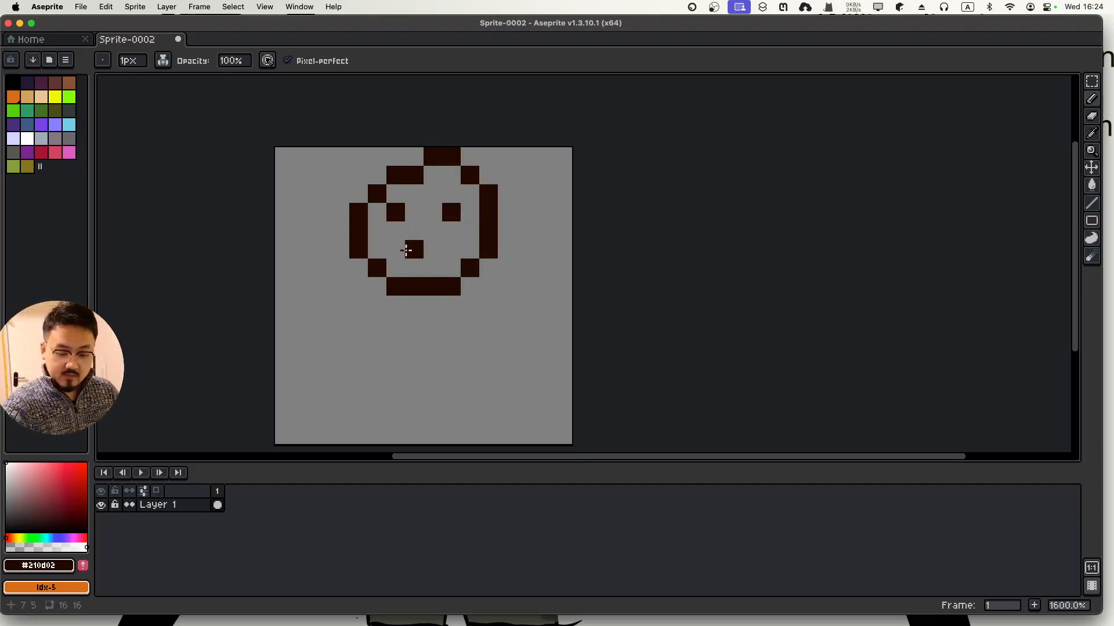
pyautogui.moveTo(399, 250)
pyautogui.mouseDown()
pyautogui.moveTo(423, 257)
pyautogui.moveTo(459, 240)
pyautogui.mouseUp()
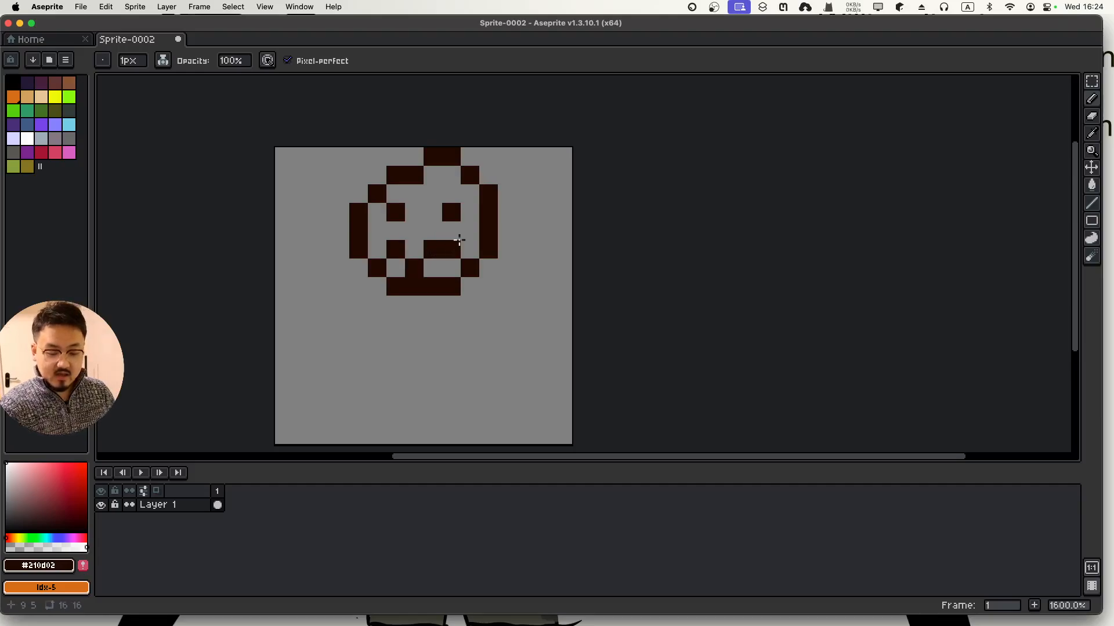
pyautogui.press('super+z')
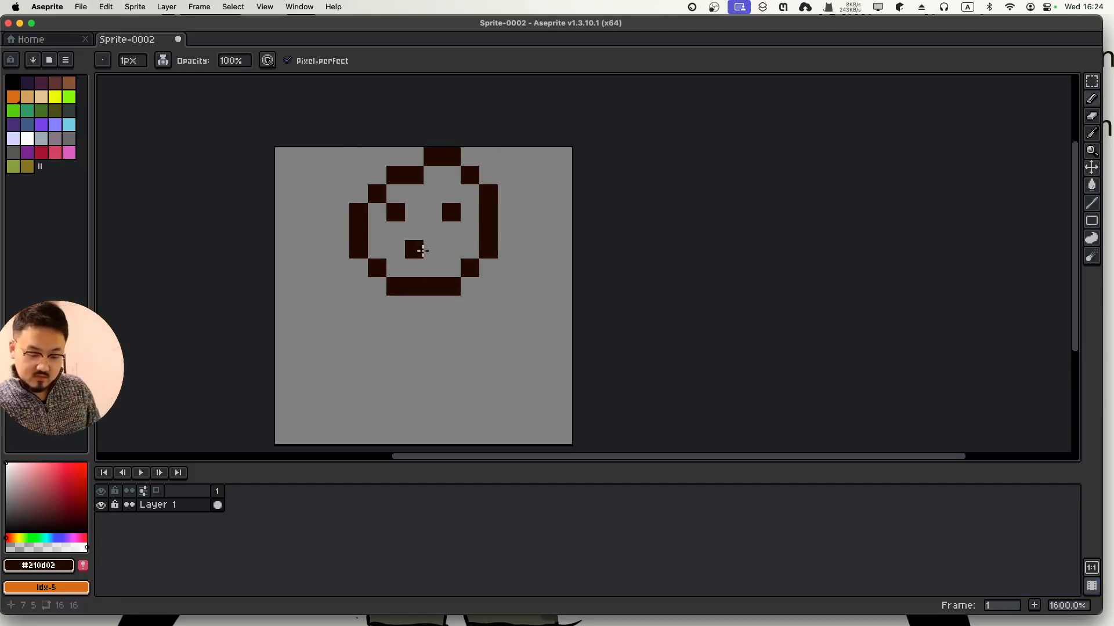
pyautogui.click(422, 263)
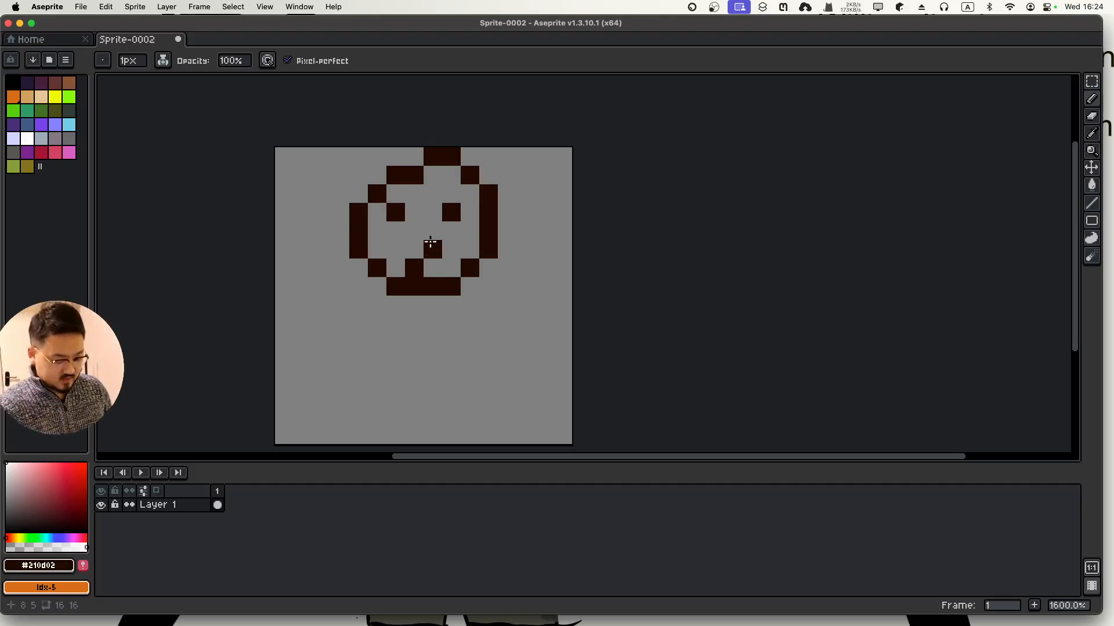
pyautogui.press('super+z')
pyautogui.click(418, 249)
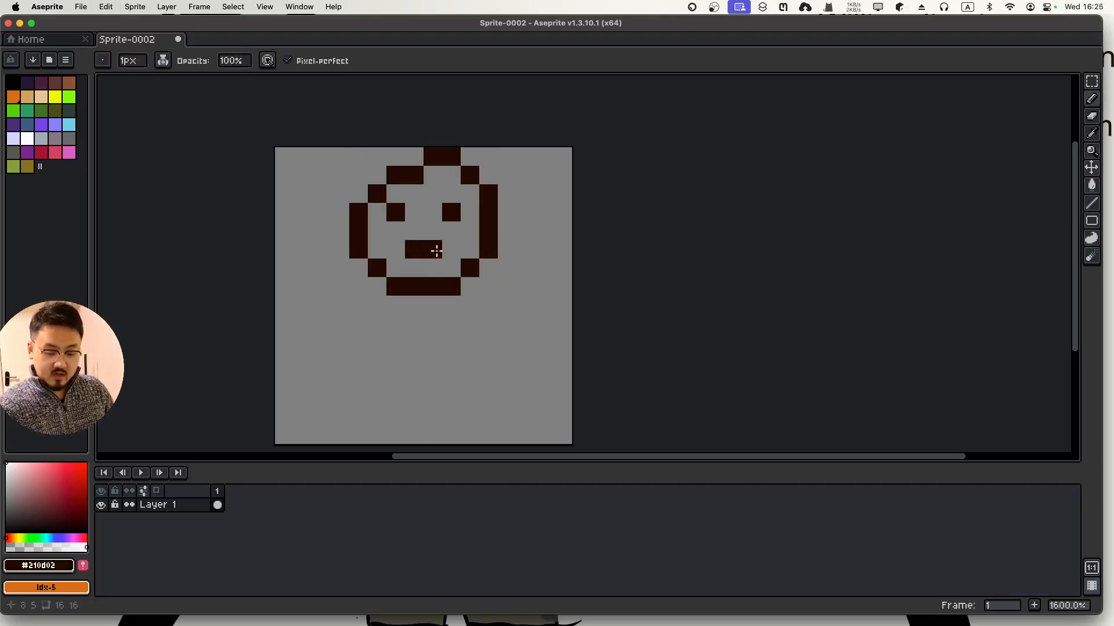
pyautogui.click(394, 248)
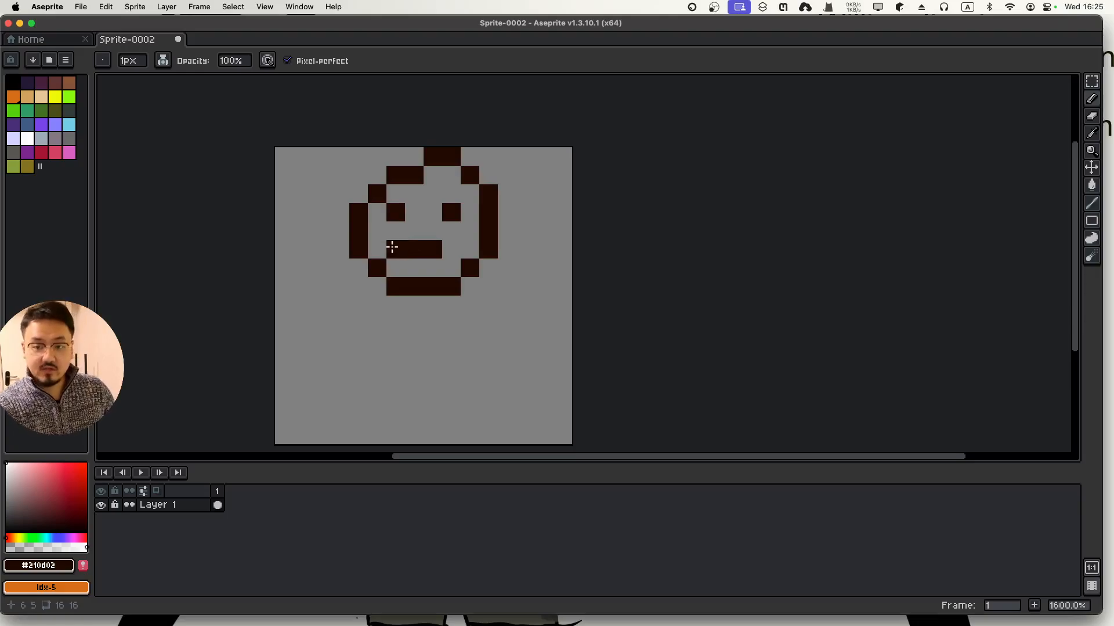
pyautogui.press('super+z')
# Draw the body, arms, and left and right legs below the head
pyautogui.moveTo(414, 305); pyautogui.dragTo(415, 400)
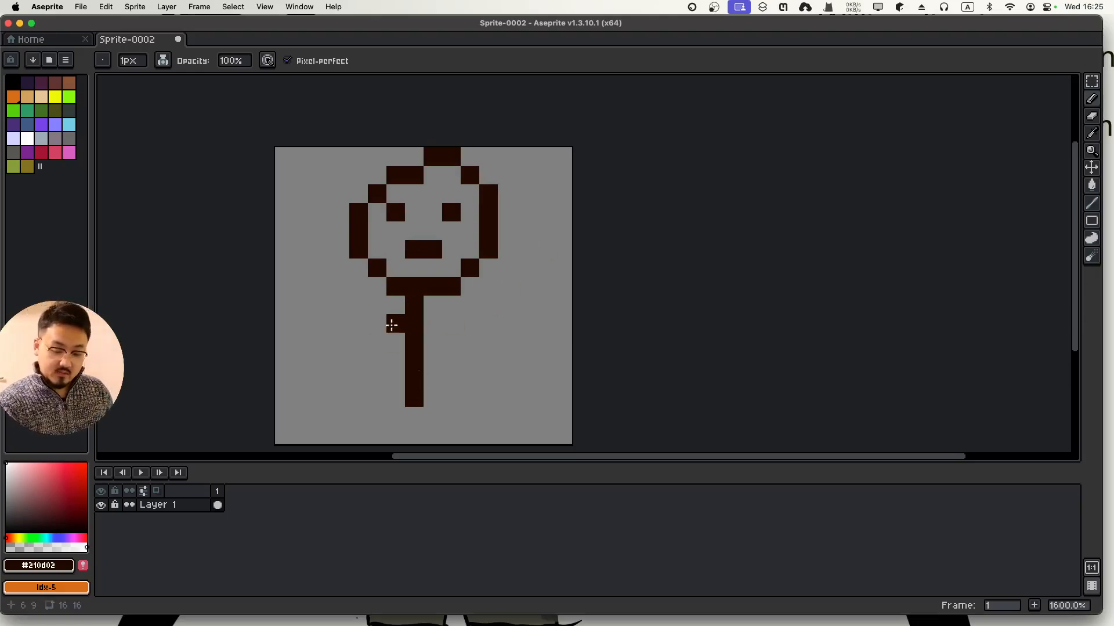
pyautogui.moveTo(391, 325)
pyautogui.mouseDown()
pyautogui.moveTo(422, 326)
pyautogui.moveTo(417, 336)
pyautogui.moveTo(425, 328)
pyautogui.moveTo(470, 357)
pyautogui.moveTo(479, 287)
pyautogui.mouseUp()
pyautogui.moveTo(424, 329); pyautogui.dragTo(390, 363)
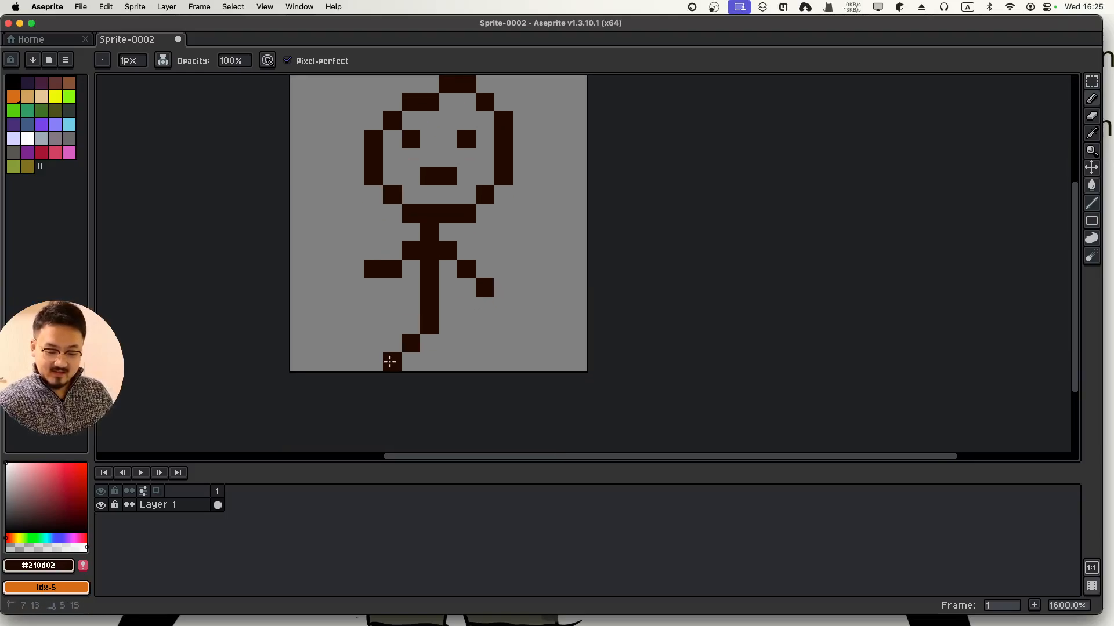
pyautogui.moveTo(428, 319); pyautogui.dragTo(465, 363)
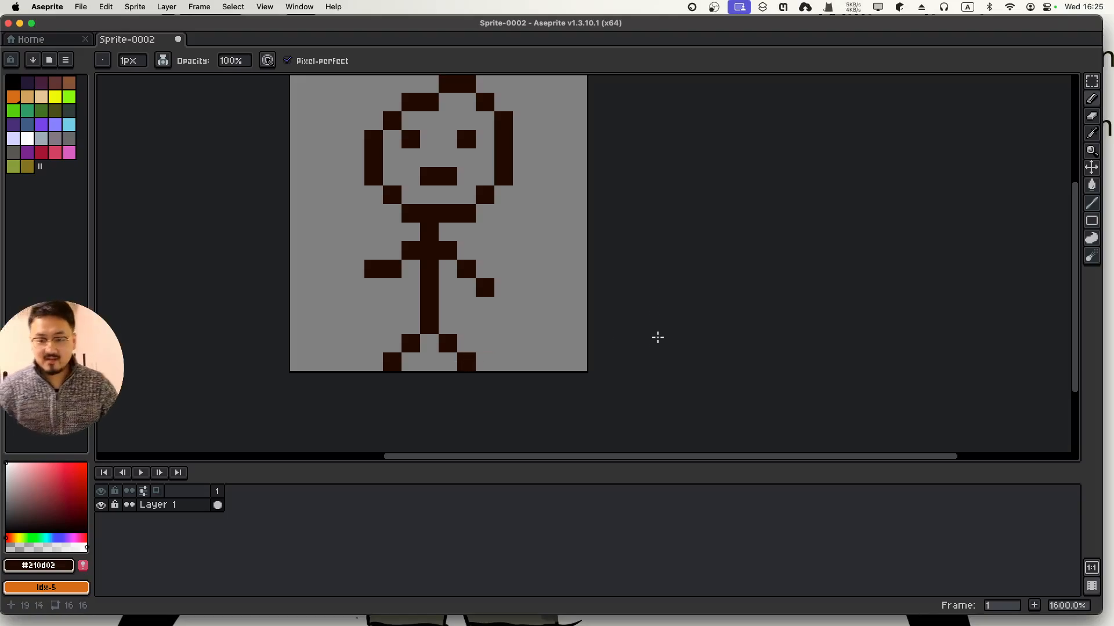
pyautogui.scroll(-3, 639, 377)
# Add one pixel beside the right eye to enlarge it
pyautogui.scroll(2, 643, 369)
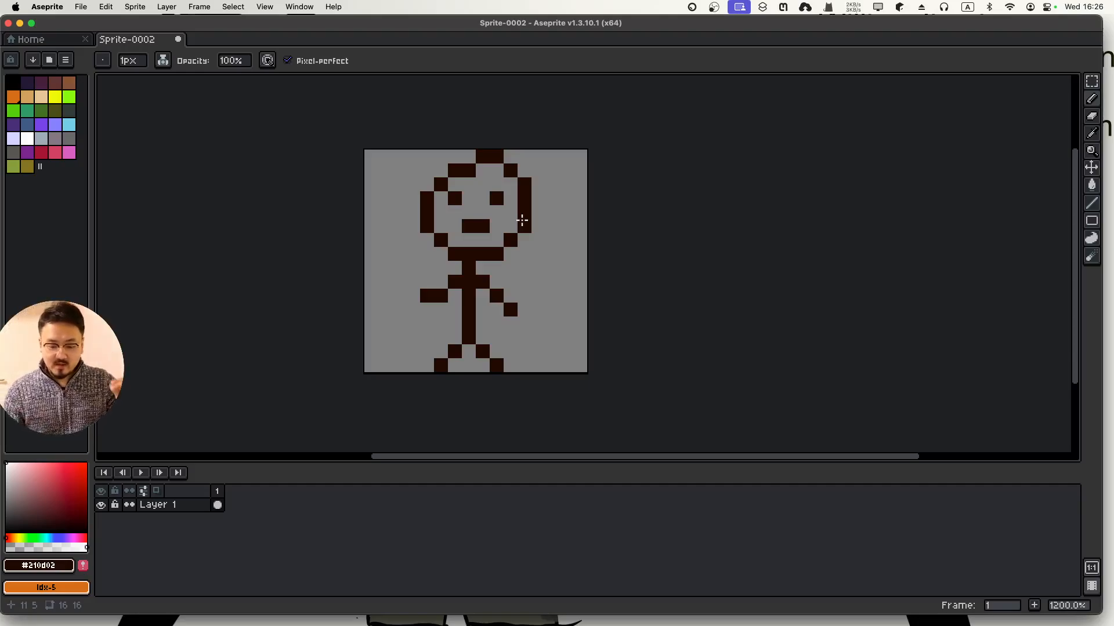
pyautogui.click(511, 199)
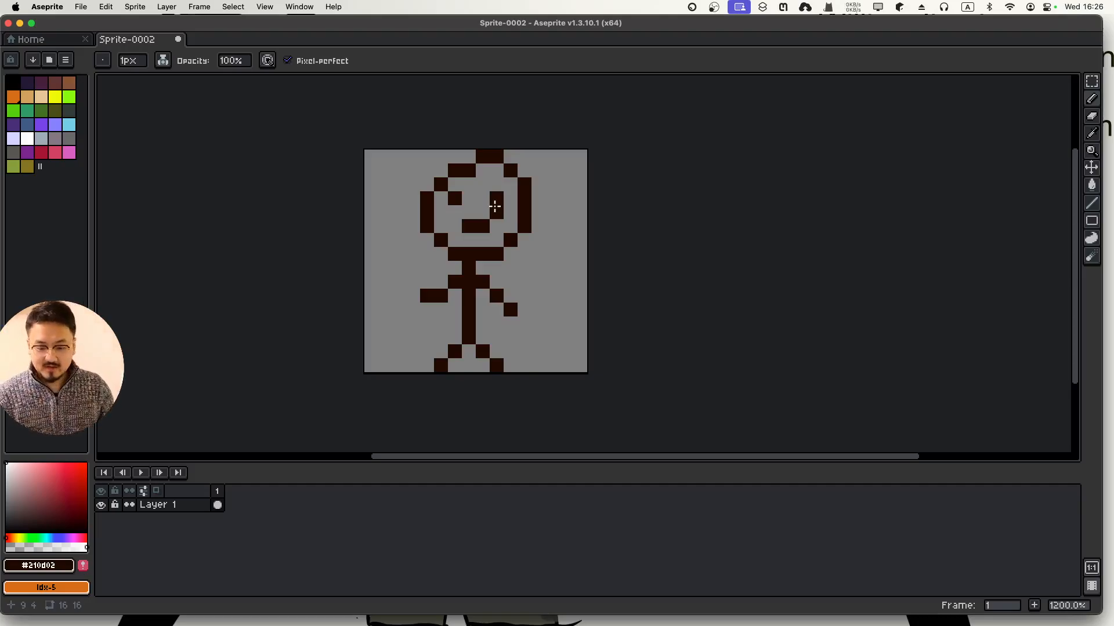
# Close Sprite-0002 without saving and enter a 32×32 px size for a new sprite
pyautogui.click(177, 39)
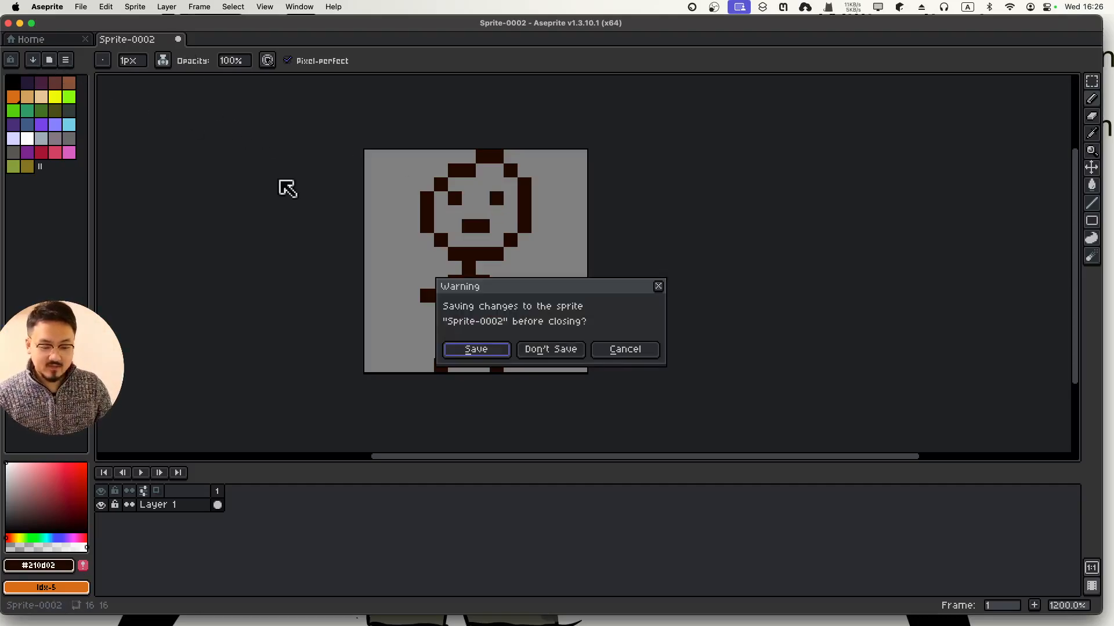
pyautogui.click(537, 352)
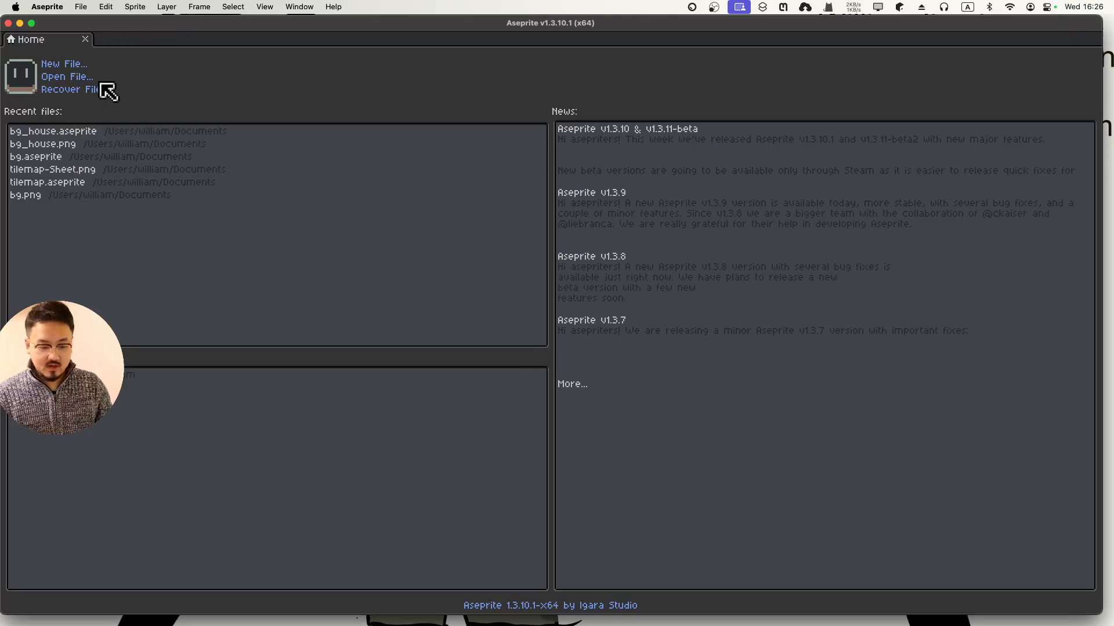
pyautogui.click(69, 65)
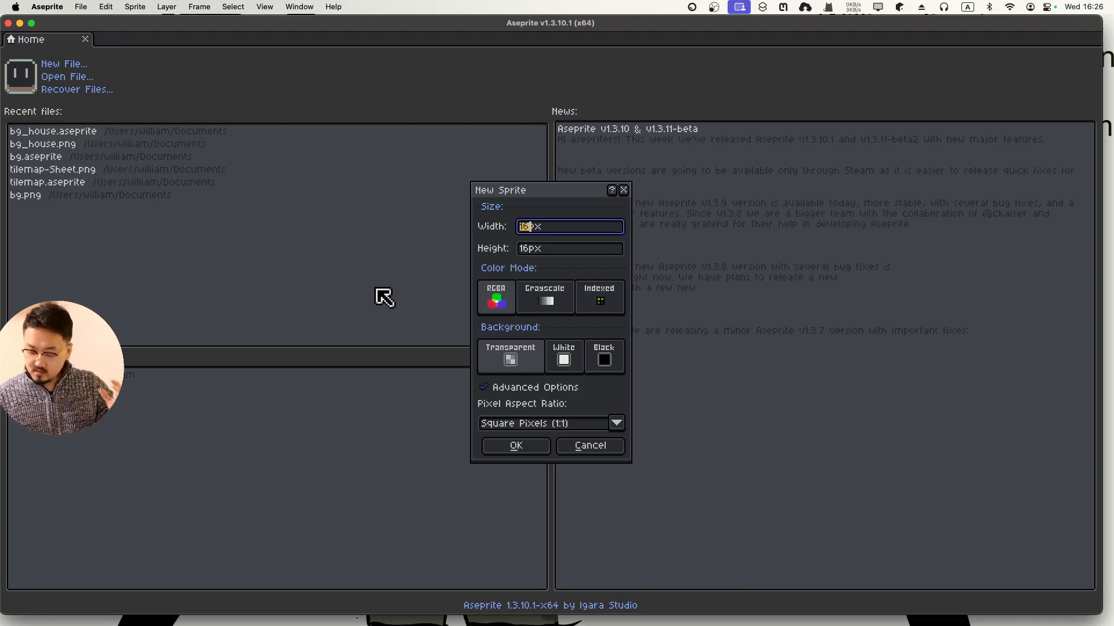
pyautogui.write('32')
pyautogui.press('Tab')
pyautogui.write('32')
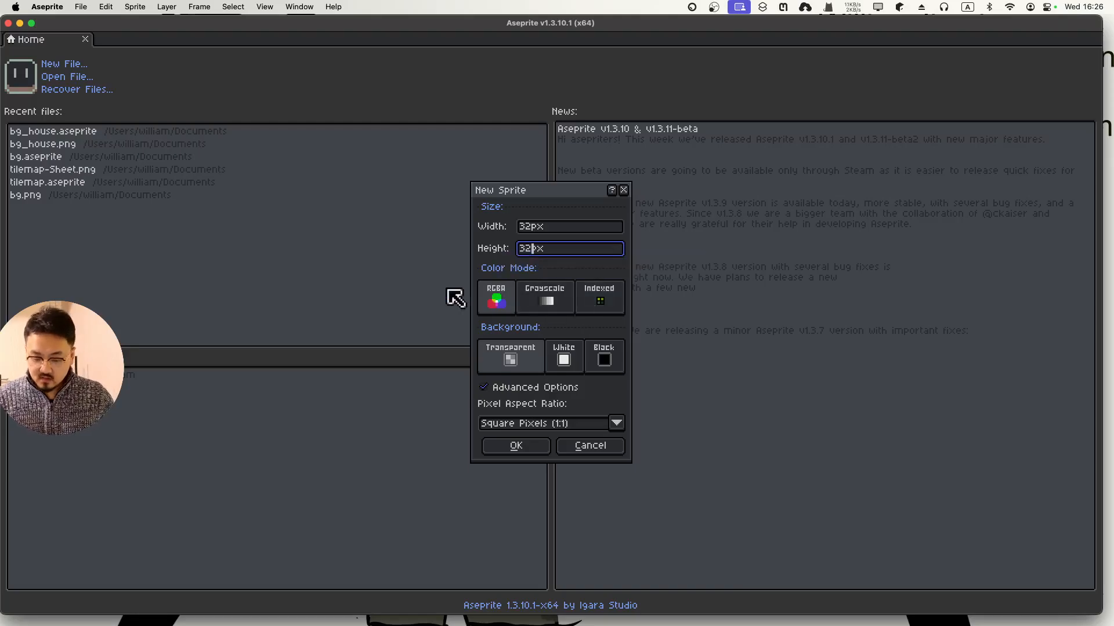
# Create the new 32×32 RGBA sprite with a square 1:1 pixel aspect ratio
pyautogui.click(493, 308)
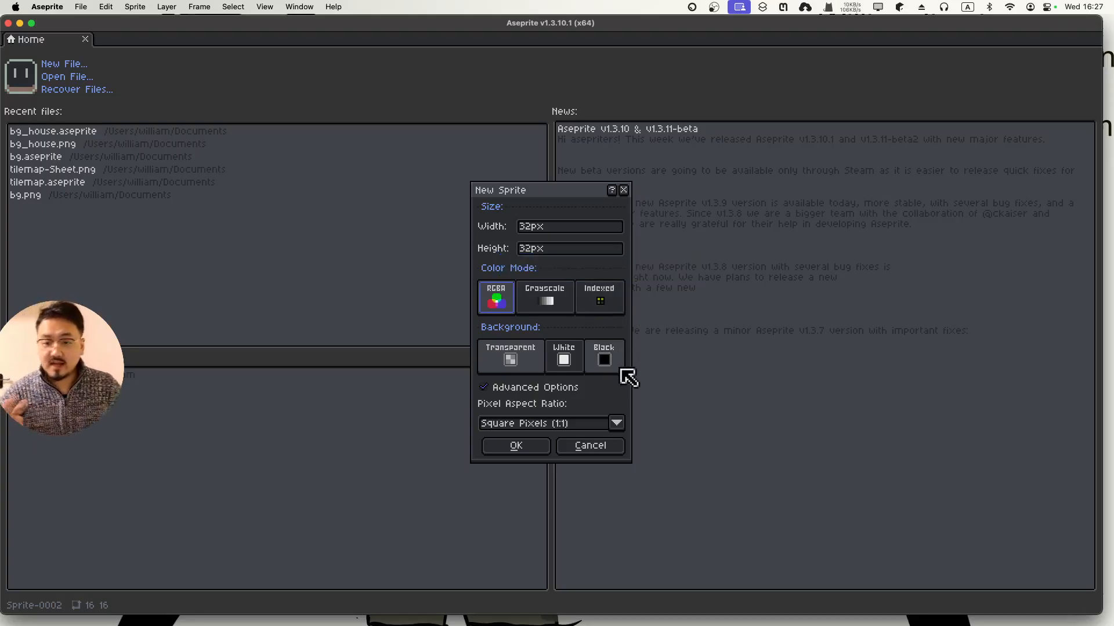
pyautogui.hotkey('ctrl', 'Up')
pyautogui.click(544, 378)
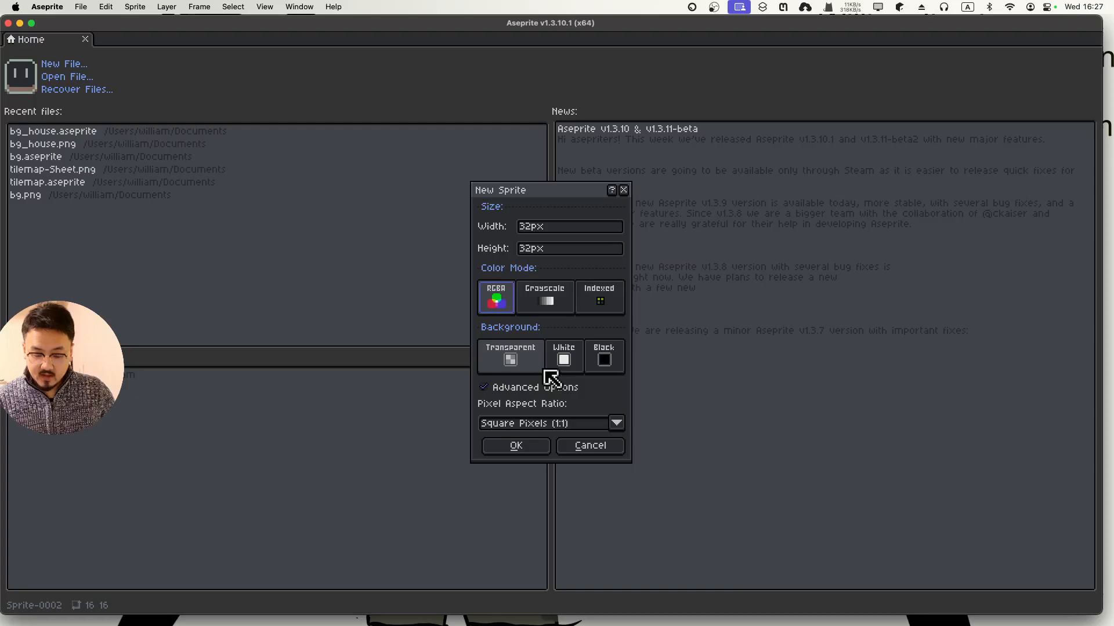
pyautogui.click(498, 387)
pyautogui.click(497, 387)
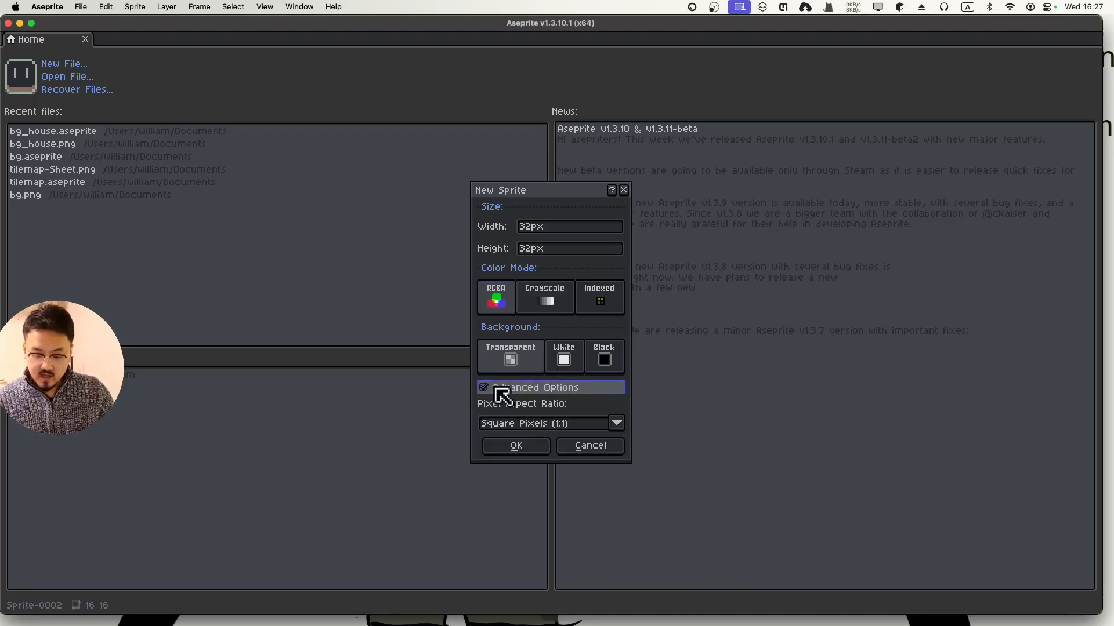
pyautogui.click(499, 424)
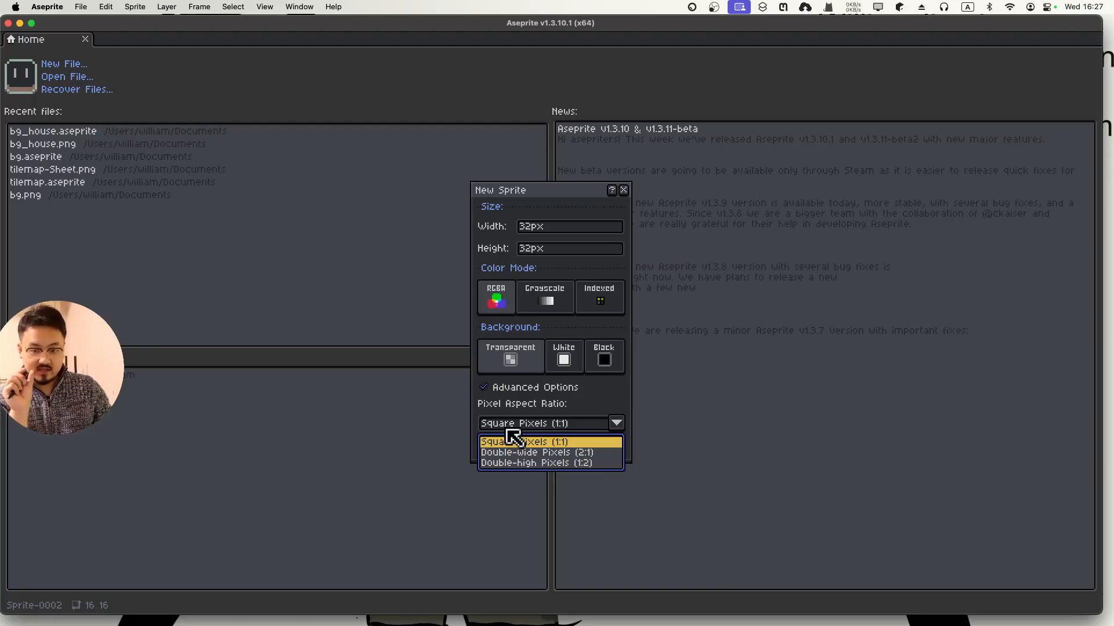
pyautogui.click(506, 442)
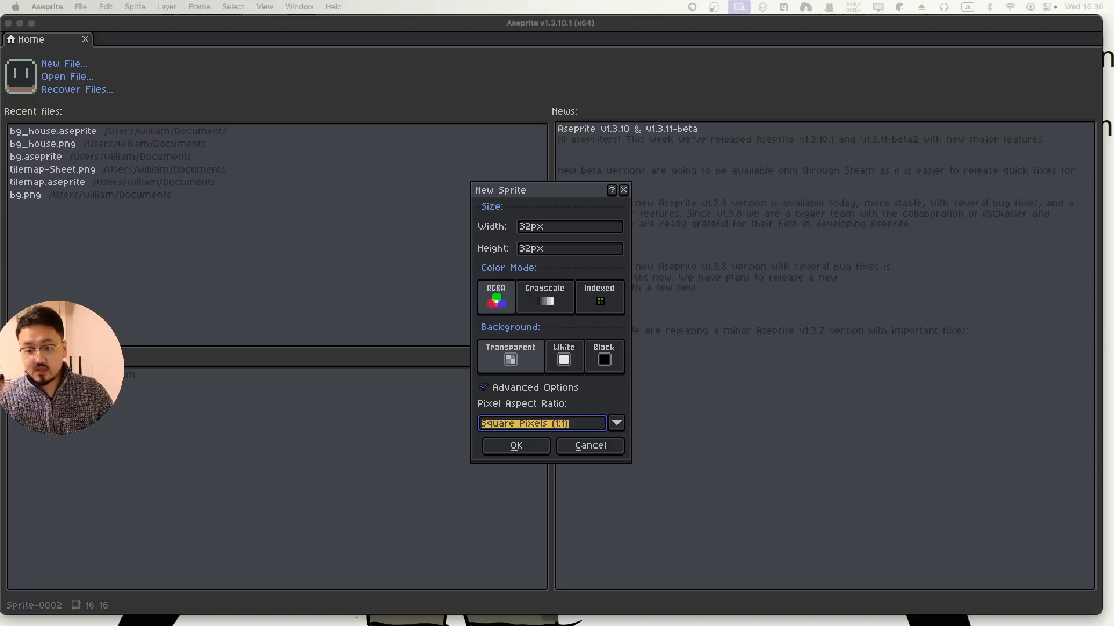
pyautogui.click(565, 200)
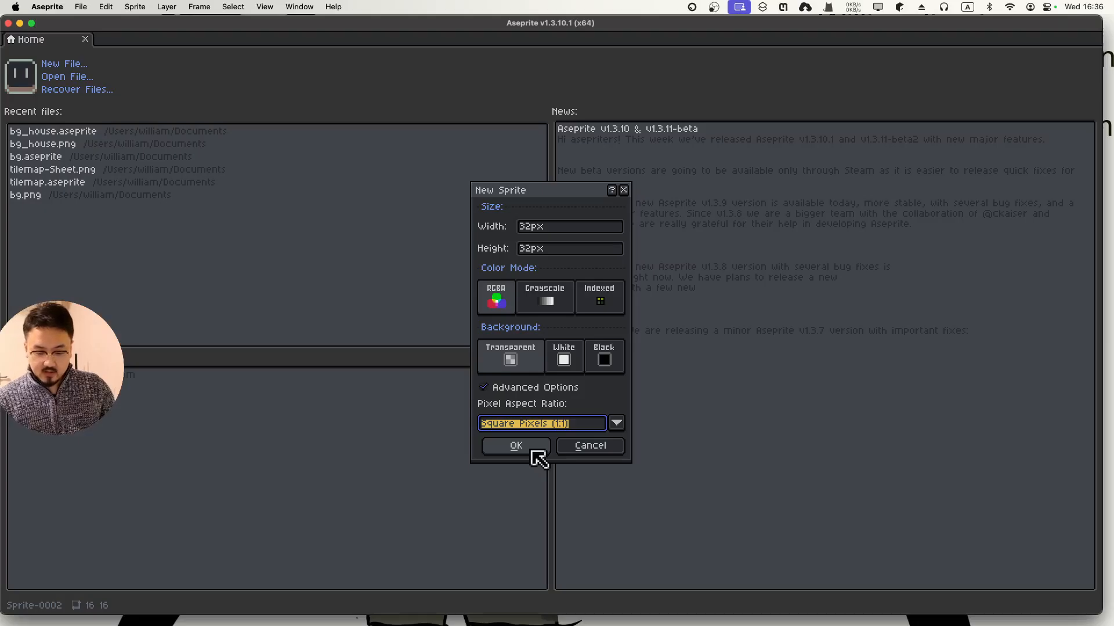
pyautogui.click(530, 450)
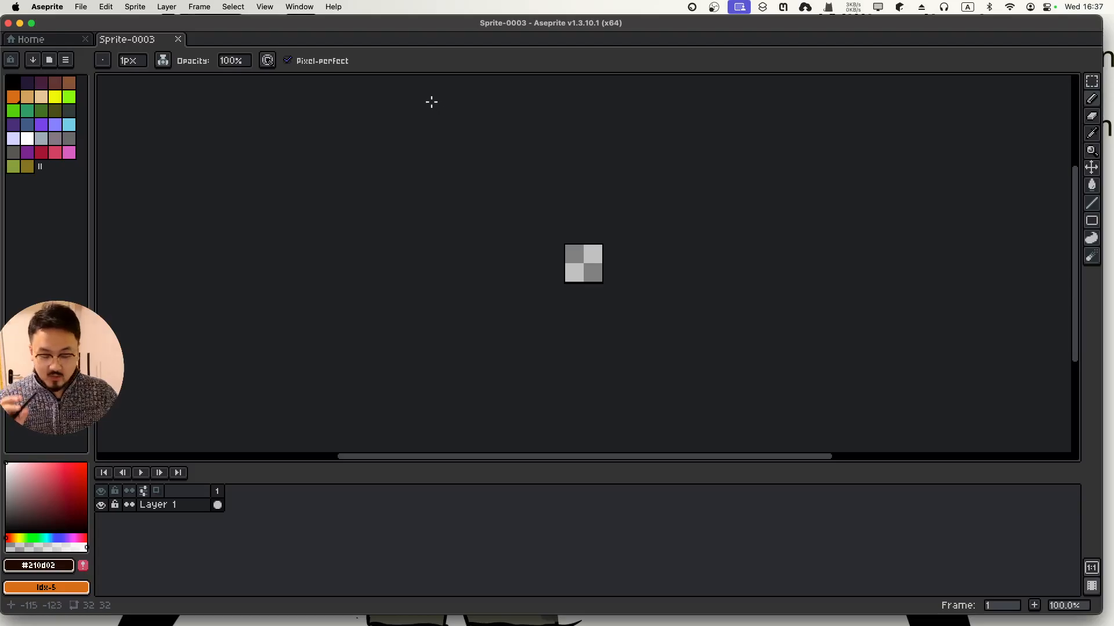
# Maximise the Aseprite window and reposition the canvas in the view
pyautogui.doubleClick(371, 23)
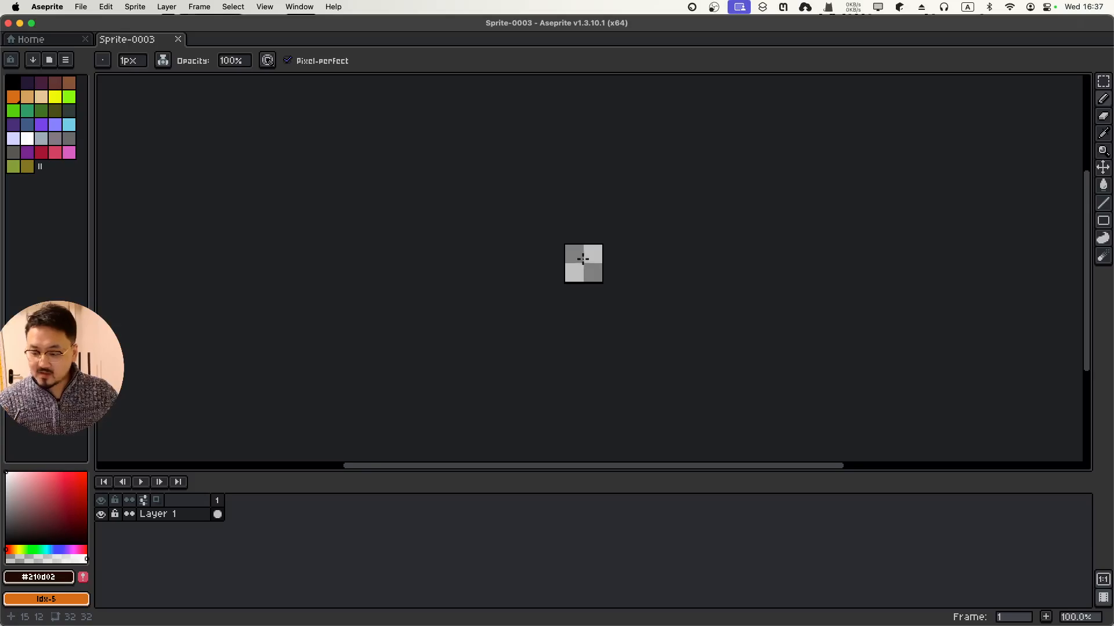
pyautogui.scroll(-4, 584, 255)
pyautogui.scroll(9, 583, 255)
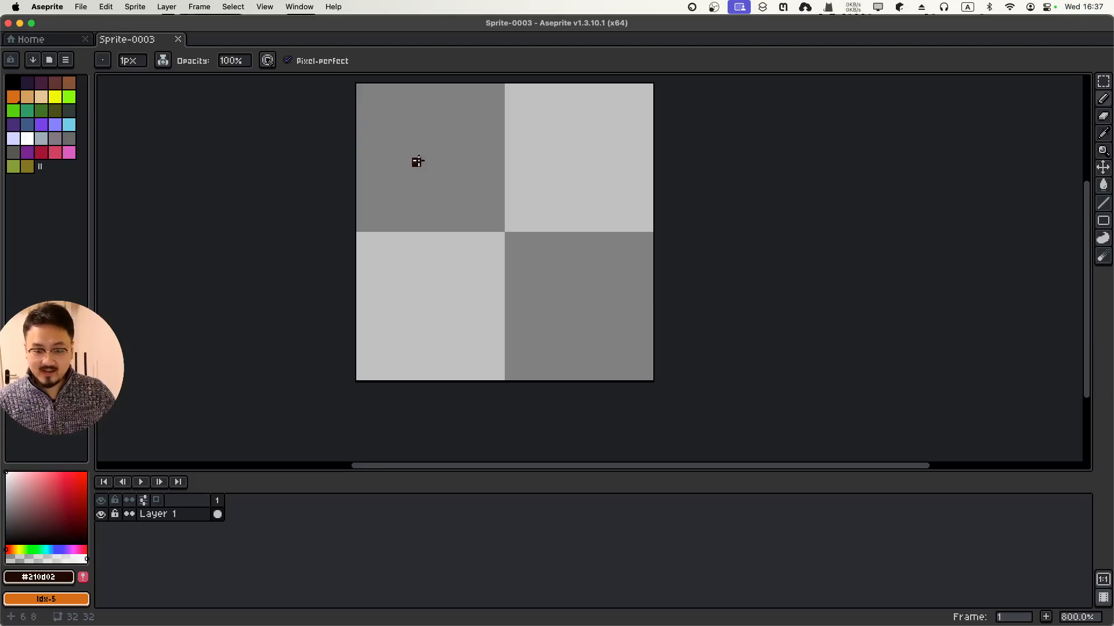
pyautogui.moveTo(417, 161); pyautogui.dragTo(487, 189)
# Sketch a test circle outline on the canvas, then undo it
pyautogui.scroll(1, 507, 210)
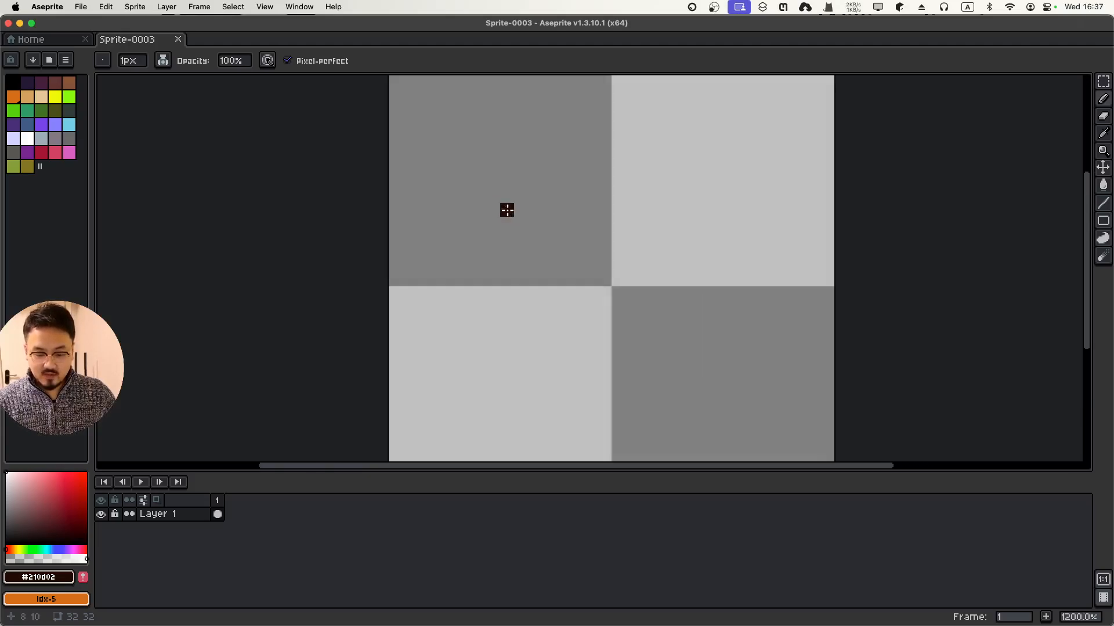
pyautogui.scroll(-1, 507, 210)
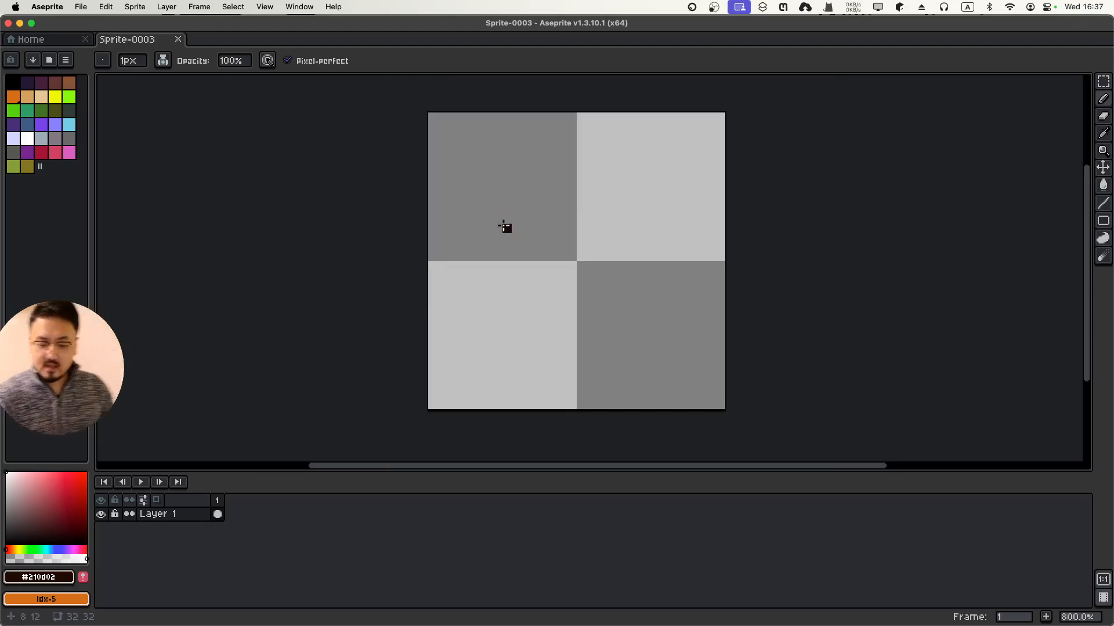
pyautogui.moveTo(518, 154); pyautogui.dragTo(551, 228)
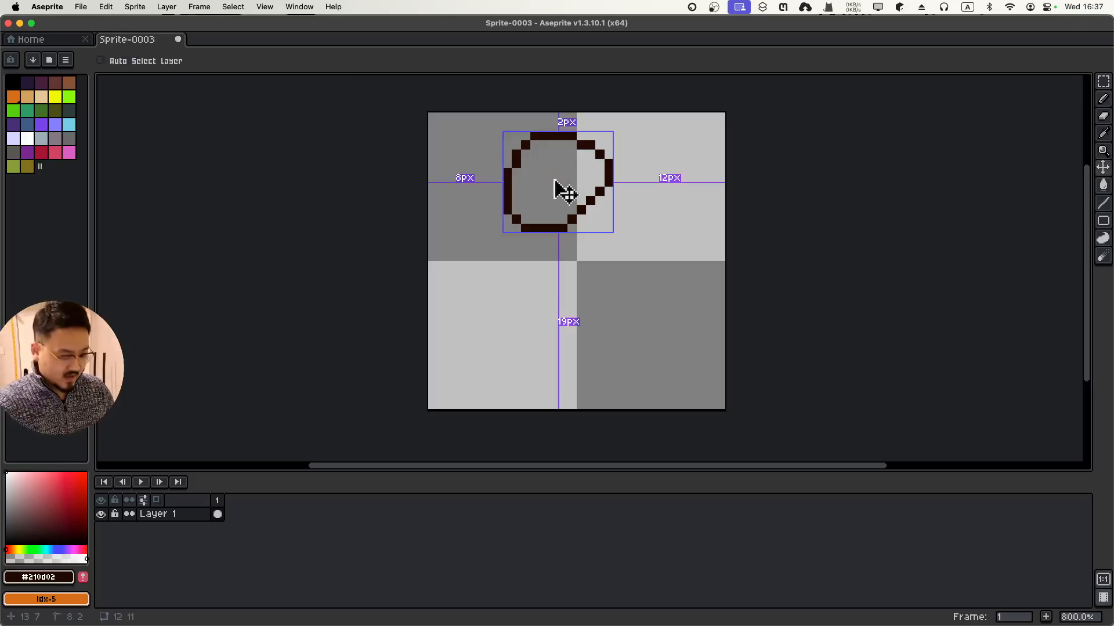
pyautogui.hotkey('ctrl', 'z')
pyautogui.hotkey('ctrl', 'z')
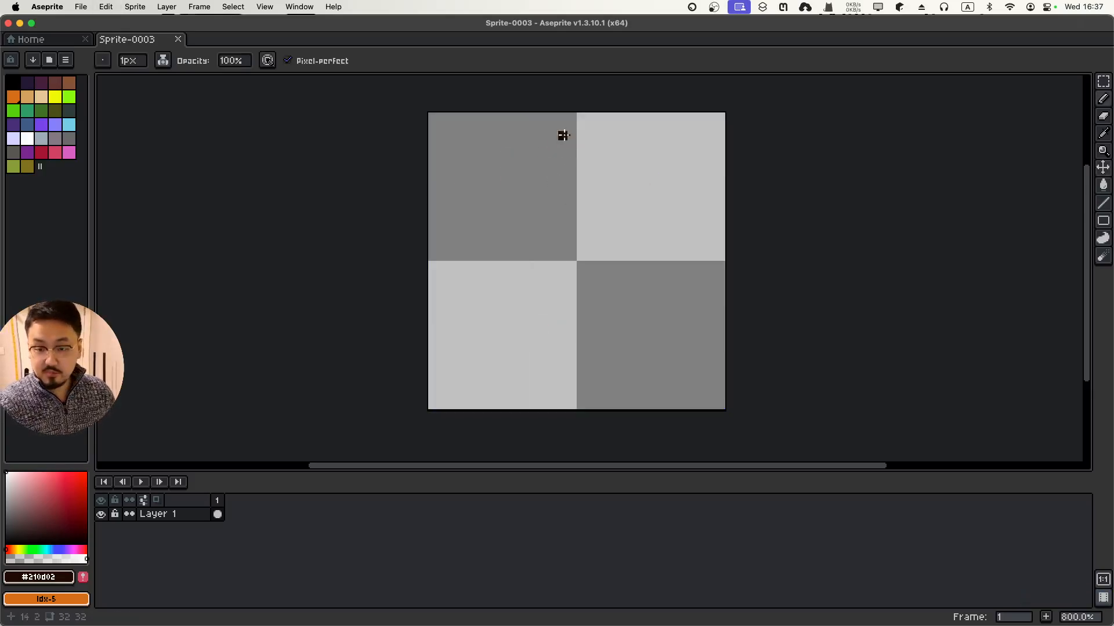
# Draw the round head outline with a leafy stalk on top, plus eyes and a mouth
pyautogui.moveTo(542, 148)
pyautogui.mouseDown()
pyautogui.moveTo(599, 174)
pyautogui.moveTo(545, 197)
pyautogui.mouseUp()
pyautogui.moveTo(513, 146)
pyautogui.mouseDown()
pyautogui.moveTo(510, 137)
pyautogui.moveTo(577, 128)
pyautogui.moveTo(600, 136)
pyautogui.moveTo(544, 229)
pyautogui.moveTo(573, 211)
pyautogui.moveTo(581, 257)
pyautogui.mouseUp()
pyautogui.click(553, 164)
# Add the neck, body, left arm and hand, legs, and a cape on the right
pyautogui.moveTo(582, 202)
pyautogui.mouseDown()
pyautogui.moveTo(590, 238)
pyautogui.moveTo(544, 266)
pyautogui.mouseUp()
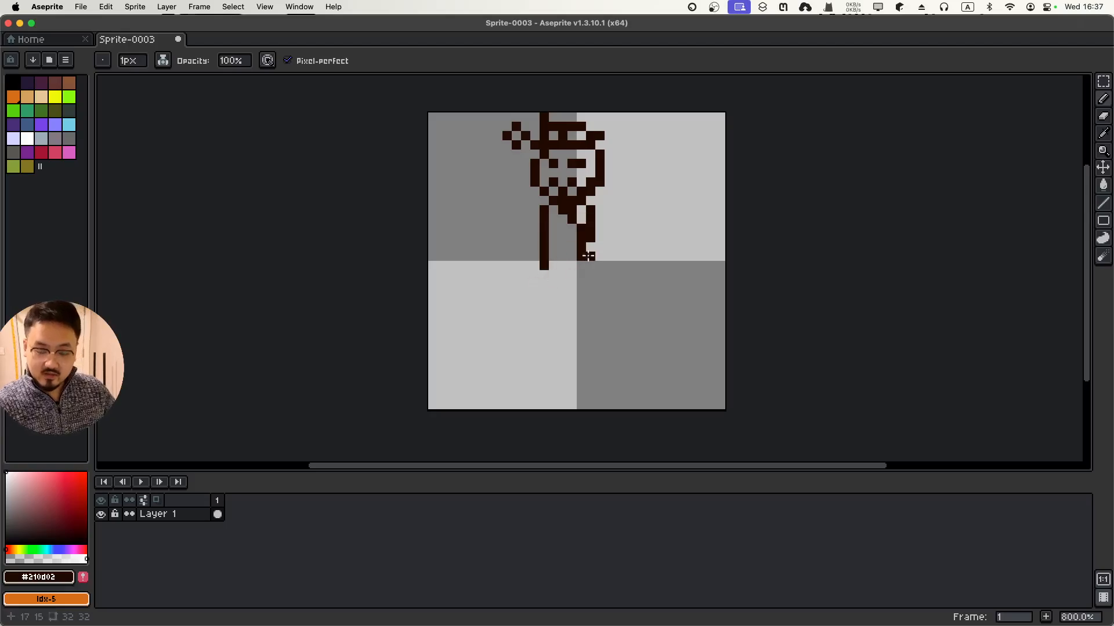
pyautogui.moveTo(600, 238)
pyautogui.mouseDown()
pyautogui.moveTo(589, 266)
pyautogui.moveTo(578, 250)
pyautogui.moveTo(614, 239)
pyautogui.moveTo(588, 306)
pyautogui.moveTo(600, 281)
pyautogui.mouseUp()
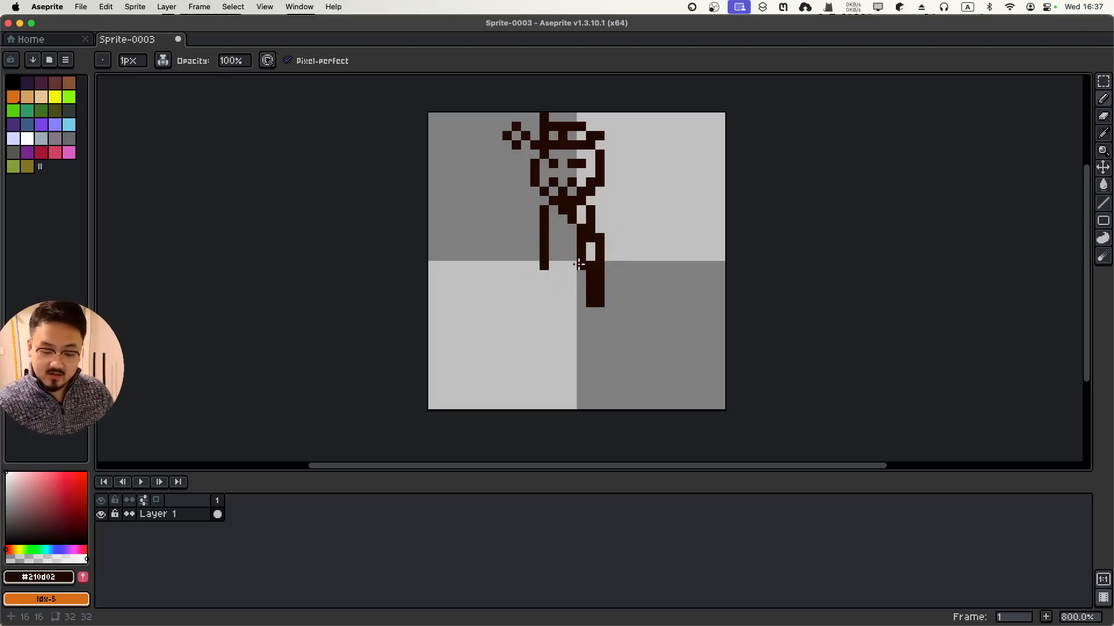
pyautogui.moveTo(535, 225)
pyautogui.mouseDown()
pyautogui.moveTo(516, 257)
pyautogui.moveTo(546, 254)
pyautogui.moveTo(542, 302)
pyautogui.moveTo(551, 298)
pyautogui.moveTo(530, 360)
pyautogui.moveTo(536, 395)
pyautogui.moveTo(549, 394)
pyautogui.moveTo(550, 363)
pyautogui.moveTo(553, 394)
pyautogui.moveTo(564, 318)
pyautogui.moveTo(580, 404)
pyautogui.mouseUp()
pyautogui.moveTo(599, 308); pyautogui.dragTo(587, 402)
pyautogui.moveTo(532, 271)
pyautogui.mouseDown()
pyautogui.moveTo(468, 337)
pyautogui.moveTo(497, 349)
pyautogui.mouseUp()
pyautogui.moveTo(607, 331)
pyautogui.mouseDown()
pyautogui.moveTo(653, 332)
pyautogui.moveTo(625, 227)
pyautogui.mouseUp()
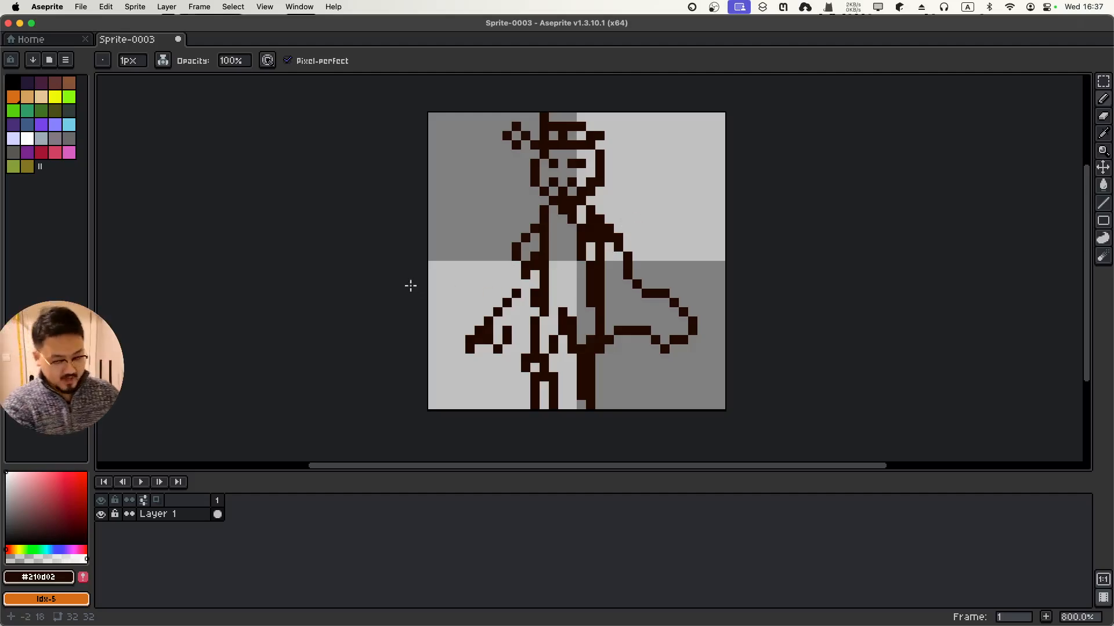
# Undo the cape, arm, leg and body strokes one after another with Cmd+Z
pyautogui.press('super+z')
pyautogui.press('super+z')
pyautogui.press('super+z')
pyautogui.press('super+z')
pyautogui.press('super+z')
pyautogui.press('super+z')
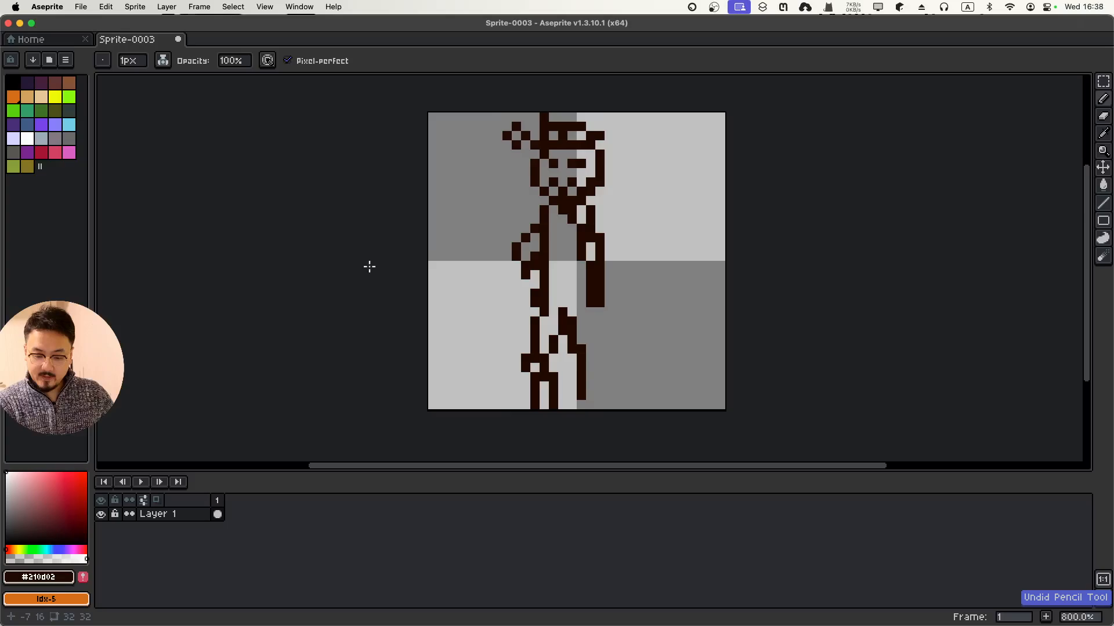
pyautogui.press('super+z')
pyautogui.press('super+z')
pyautogui.press('super+z')
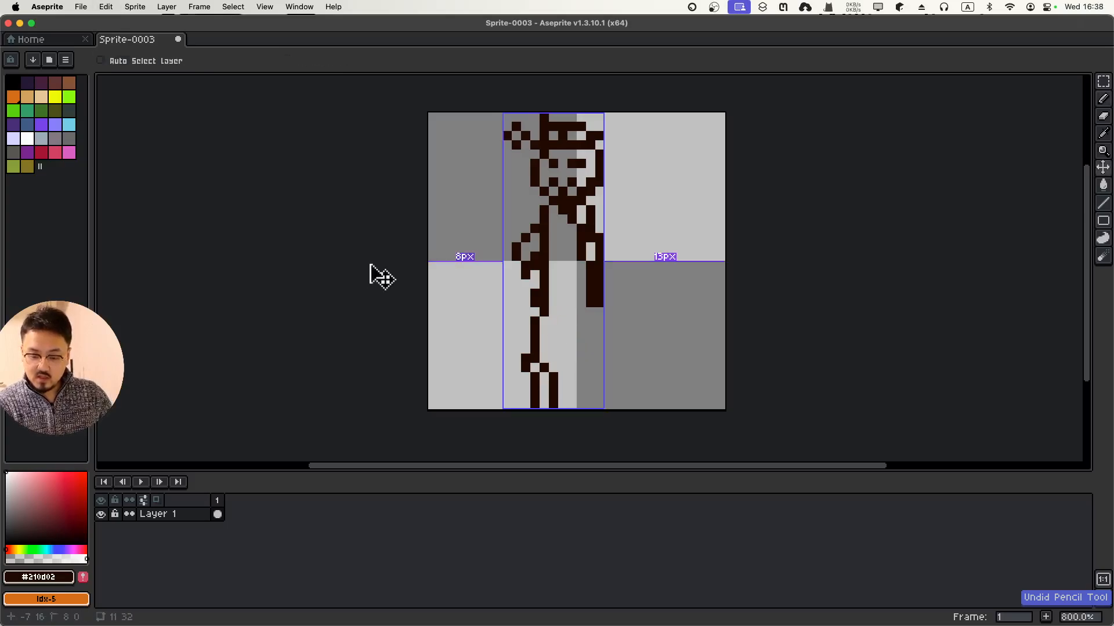
pyautogui.press('super+z')
pyautogui.press('super+z')
pyautogui.press('super+z')
pyautogui.press('super+z')
pyautogui.press('super+z')
pyautogui.press('super+z')
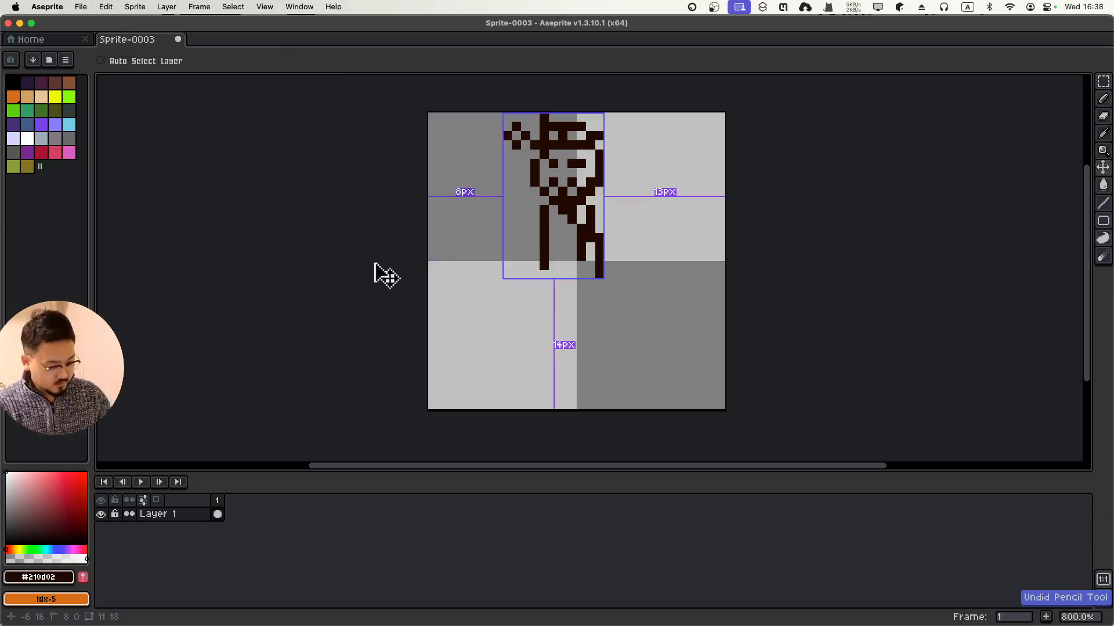
pyautogui.press('super+z')
pyautogui.press('super+z')
pyautogui.press('super+z')
pyautogui.press('super+z')
pyautogui.press('super+z')
pyautogui.press('super+z')
pyautogui.press('super+z')
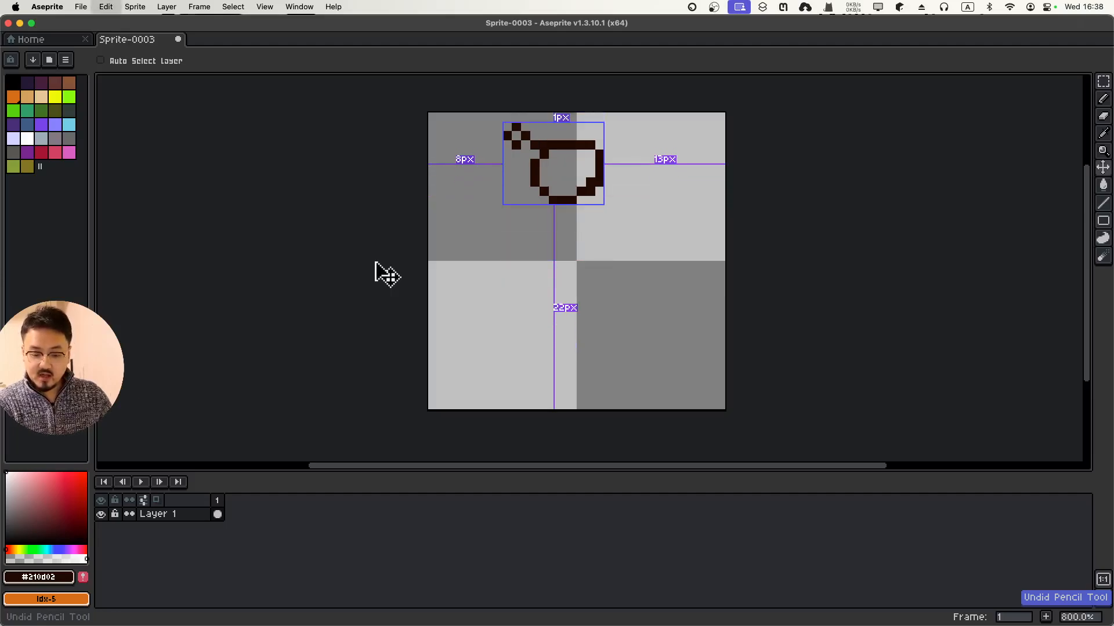
pyautogui.press('super+z')
pyautogui.press('super+z')
pyautogui.press('super+z')
pyautogui.press('super+z')
pyautogui.press('super+z')
pyautogui.press('super+z')
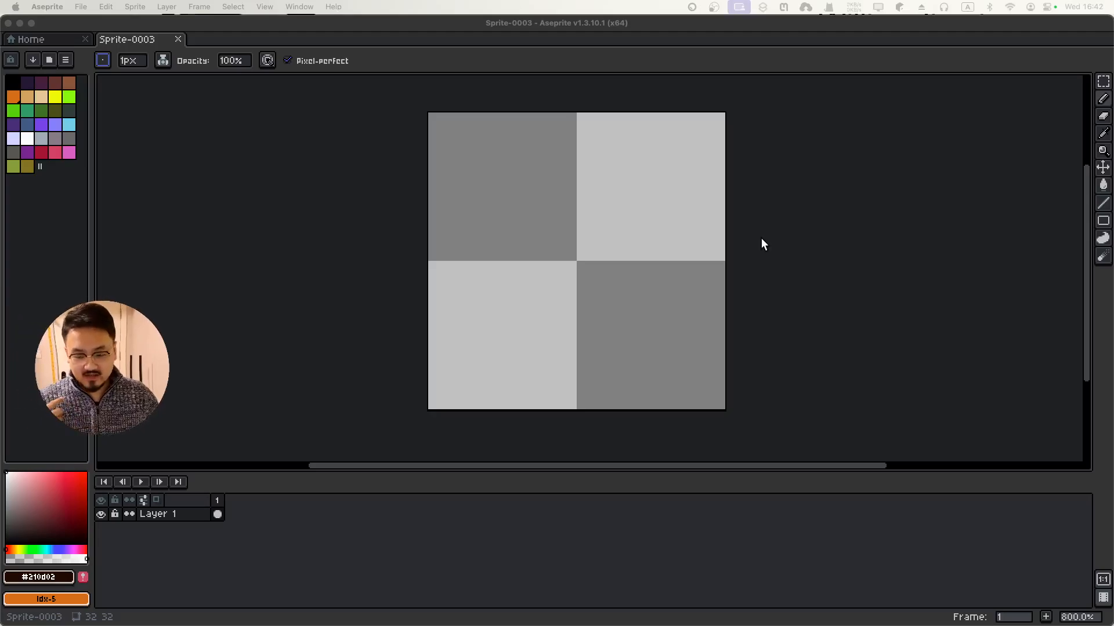
pyautogui.click(803, 232)
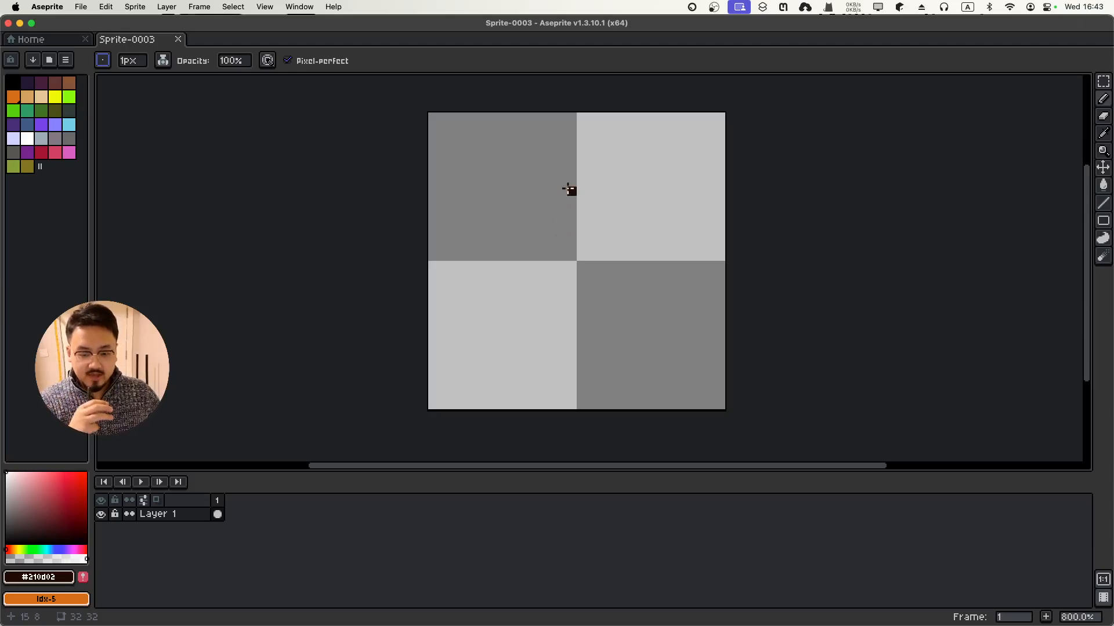
pyautogui.scroll(1, 571, 190)
pyautogui.scroll(-1, 568, 189)
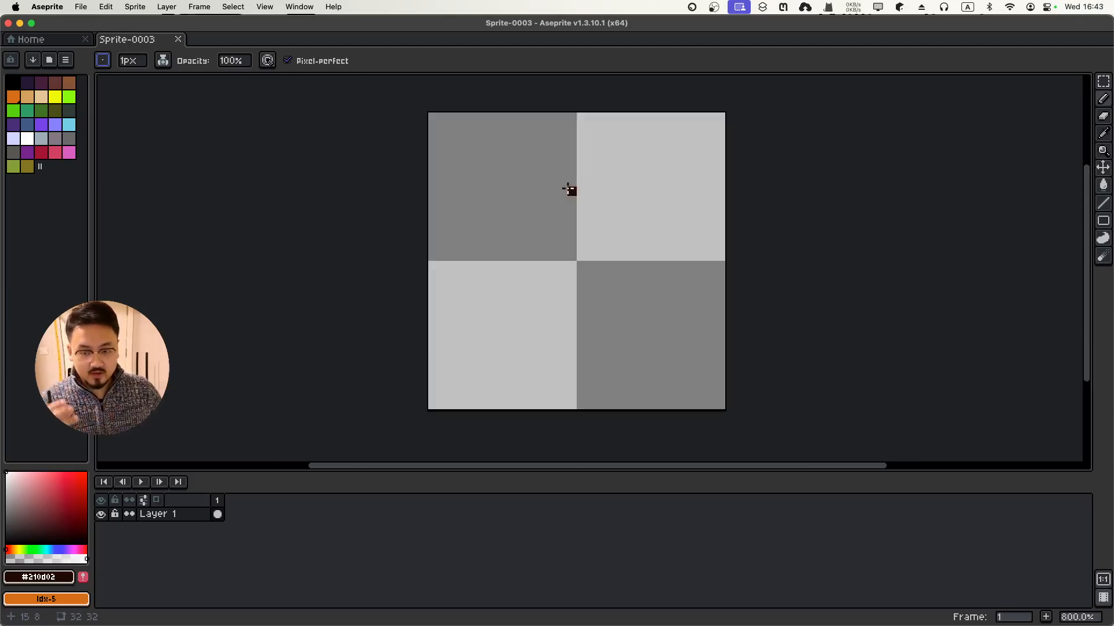
pyautogui.scroll(1, 568, 190)
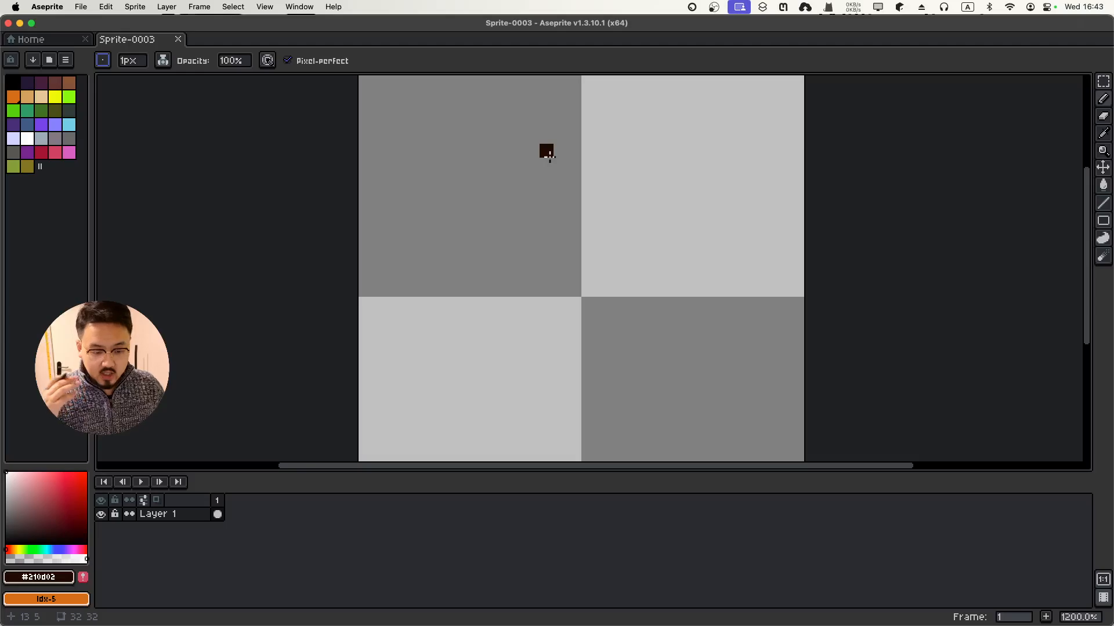
# Search the commands for 'preview' to list the sprite preview options
pyautogui.click(335, 7)
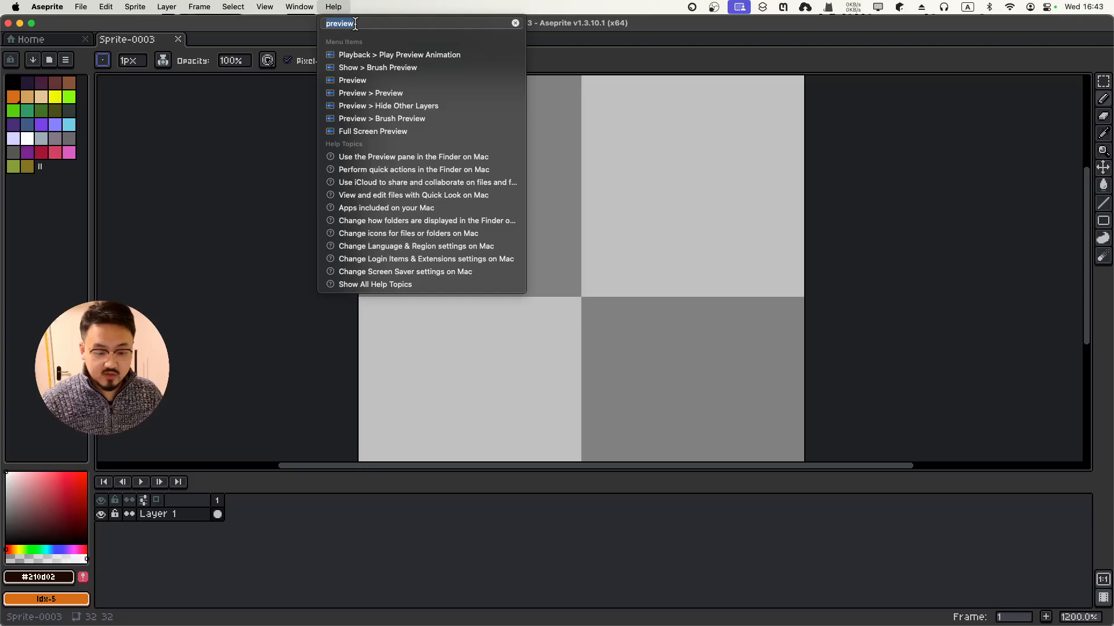
pyautogui.moveTo(369, 96)
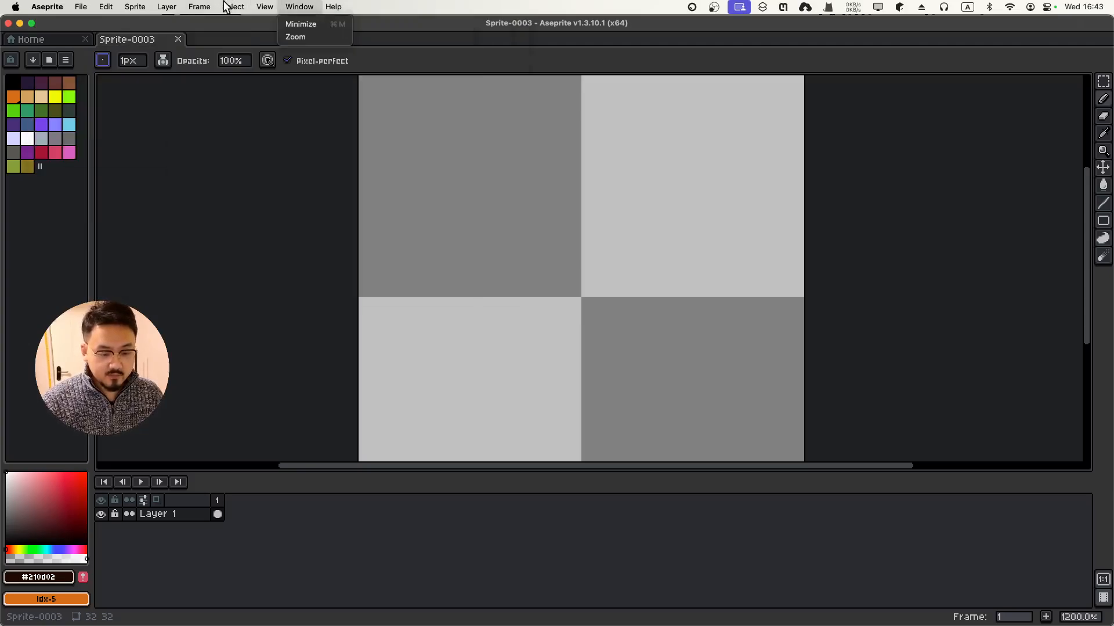
pyautogui.moveTo(311, 166)
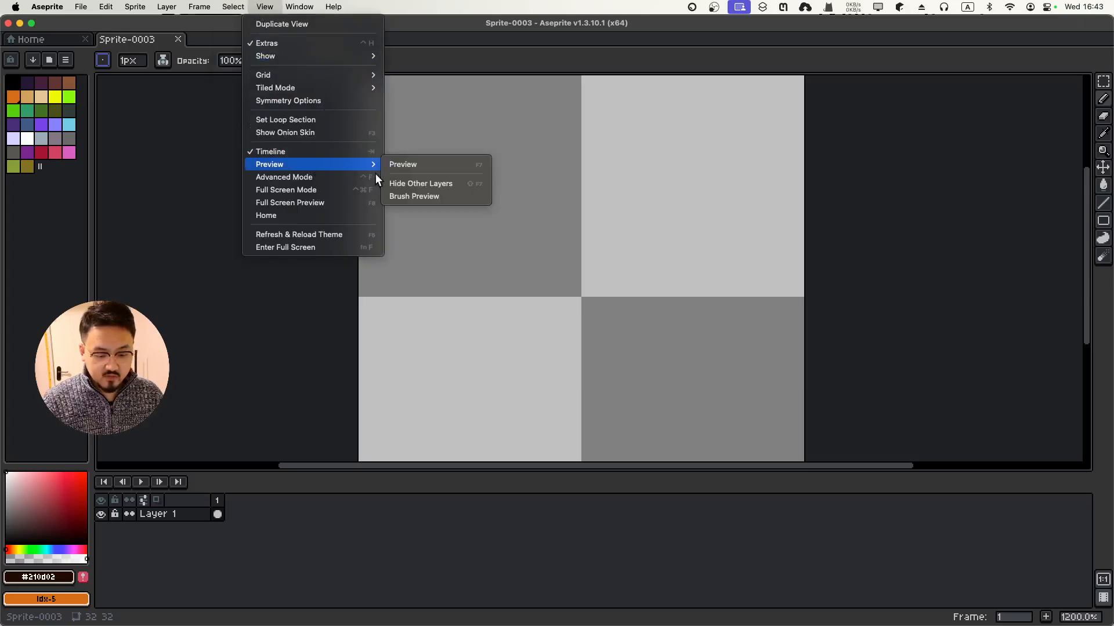
# Open the Preview window, resize it into a compact panel, and zoom its thumbnail
pyautogui.click(403, 165)
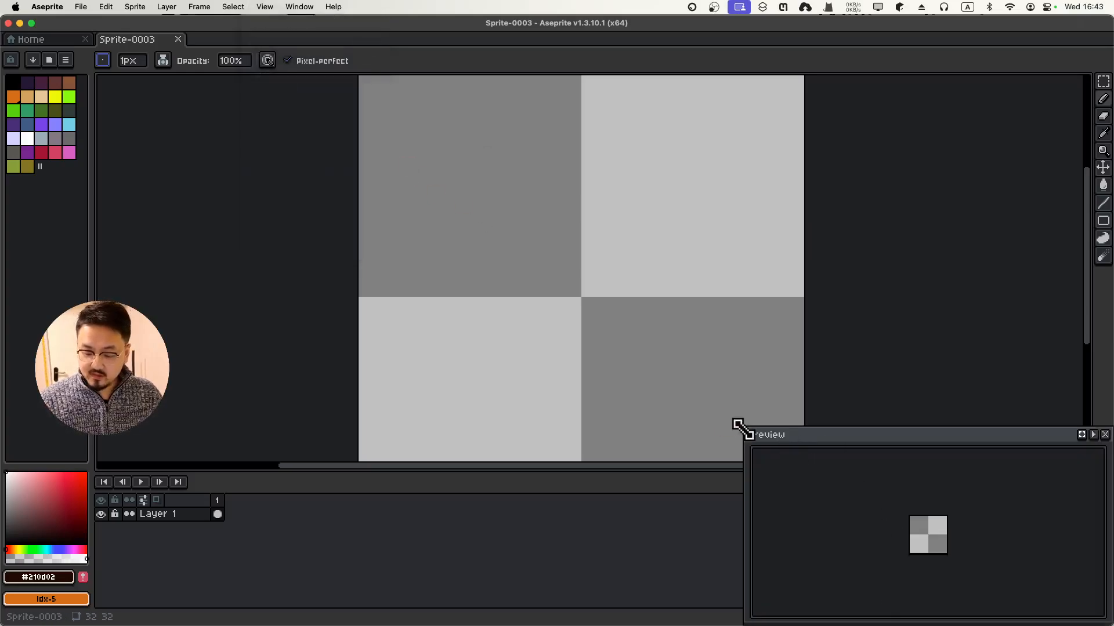
pyautogui.moveTo(739, 426); pyautogui.dragTo(954, 103)
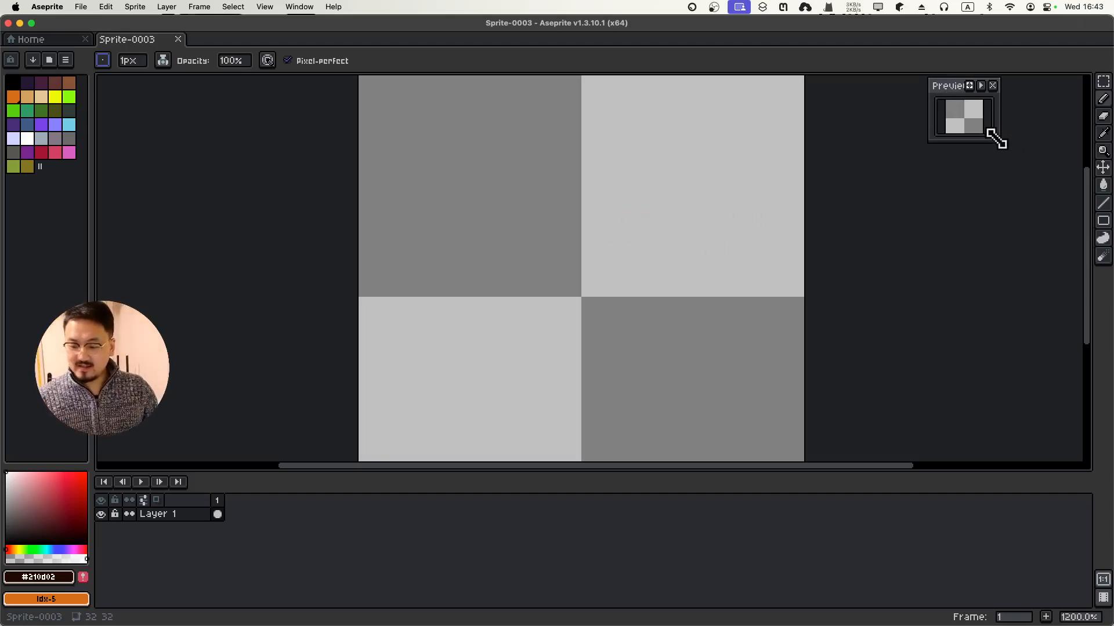
pyautogui.moveTo(1000, 141); pyautogui.dragTo(1007, 160)
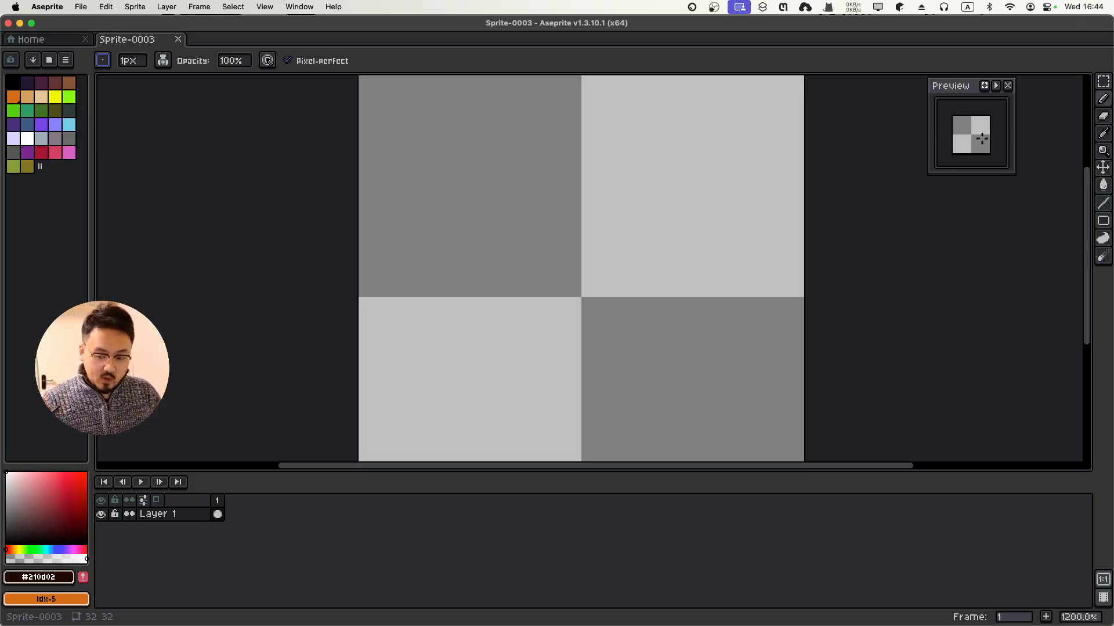
pyautogui.scroll(2, 981, 139)
pyautogui.scroll(-4, 980, 135)
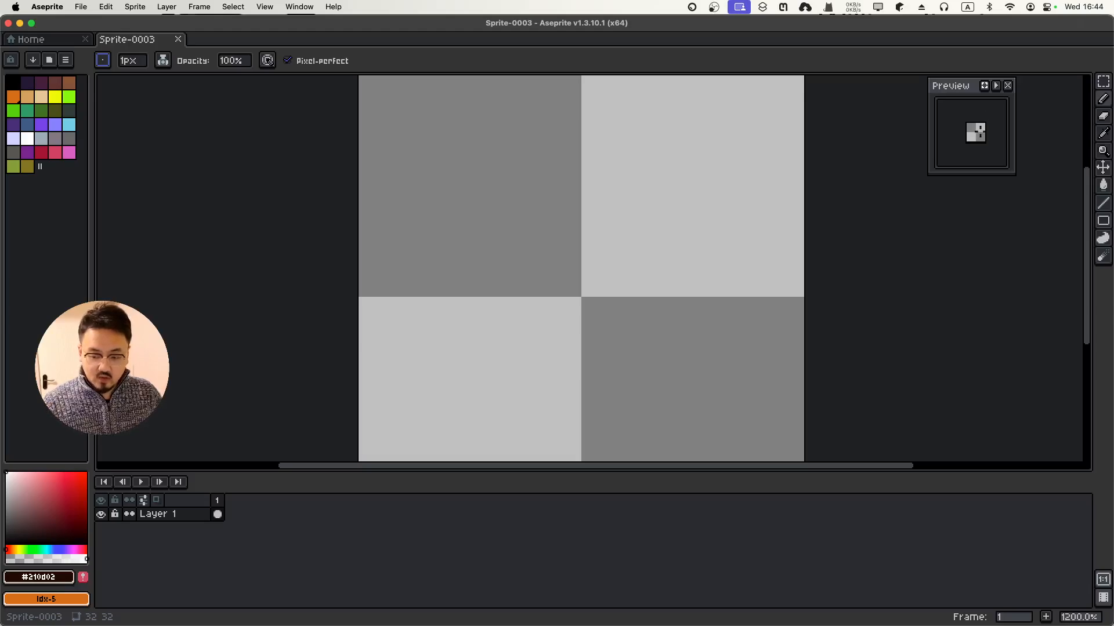
pyautogui.scroll(1, 980, 132)
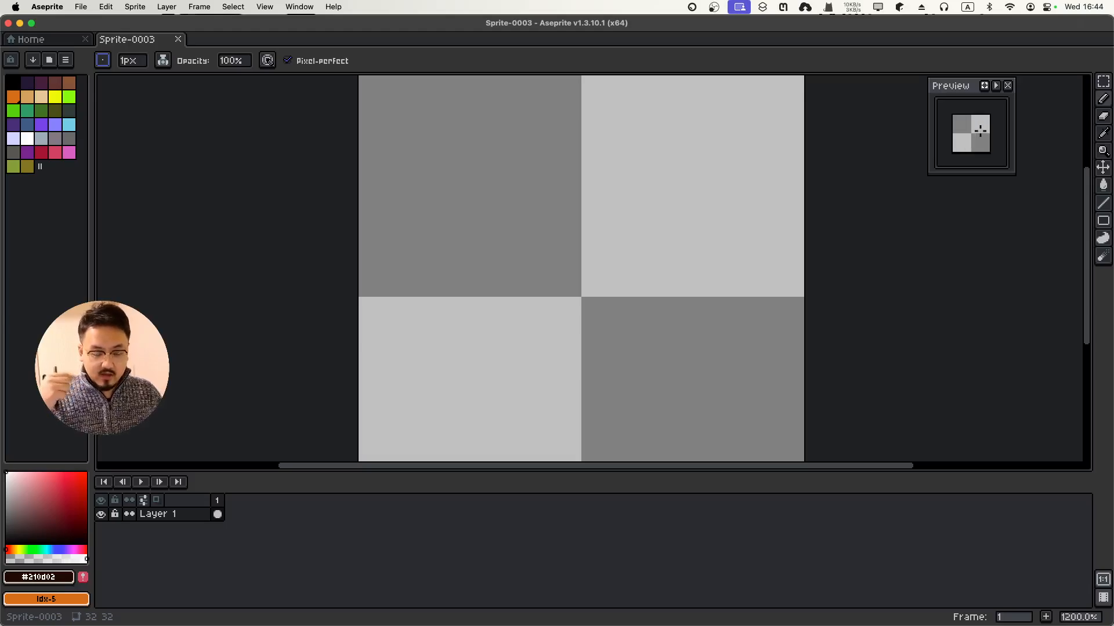
pyautogui.scroll(-1, 980, 132)
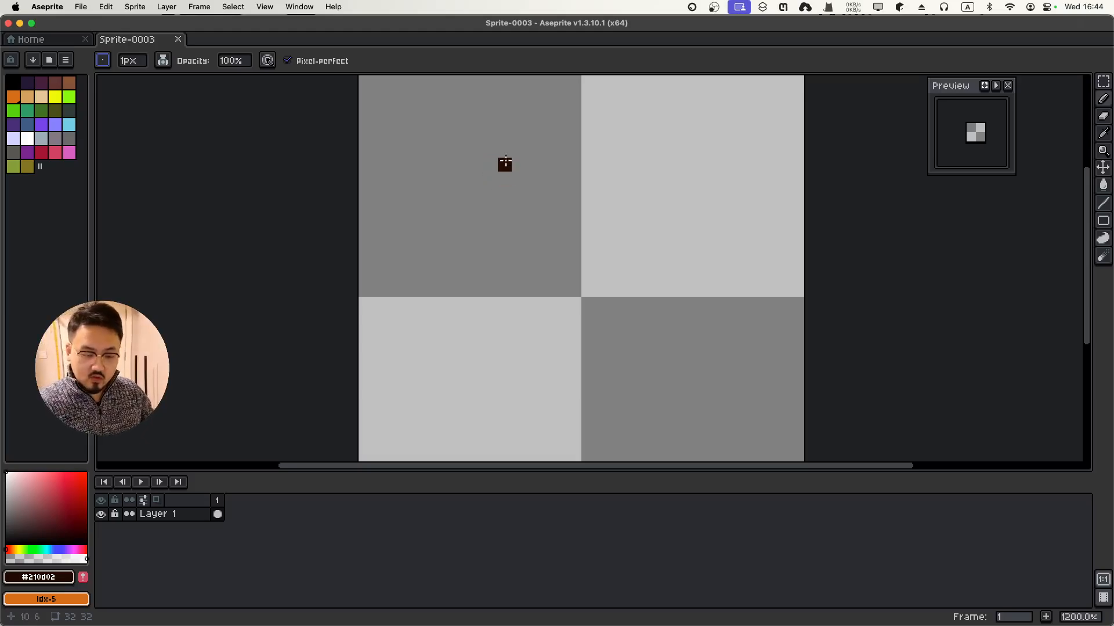
pyautogui.moveTo(518, 150)
pyautogui.mouseDown()
pyautogui.moveTo(564, 237)
pyautogui.moveTo(519, 165)
pyautogui.mouseUp()
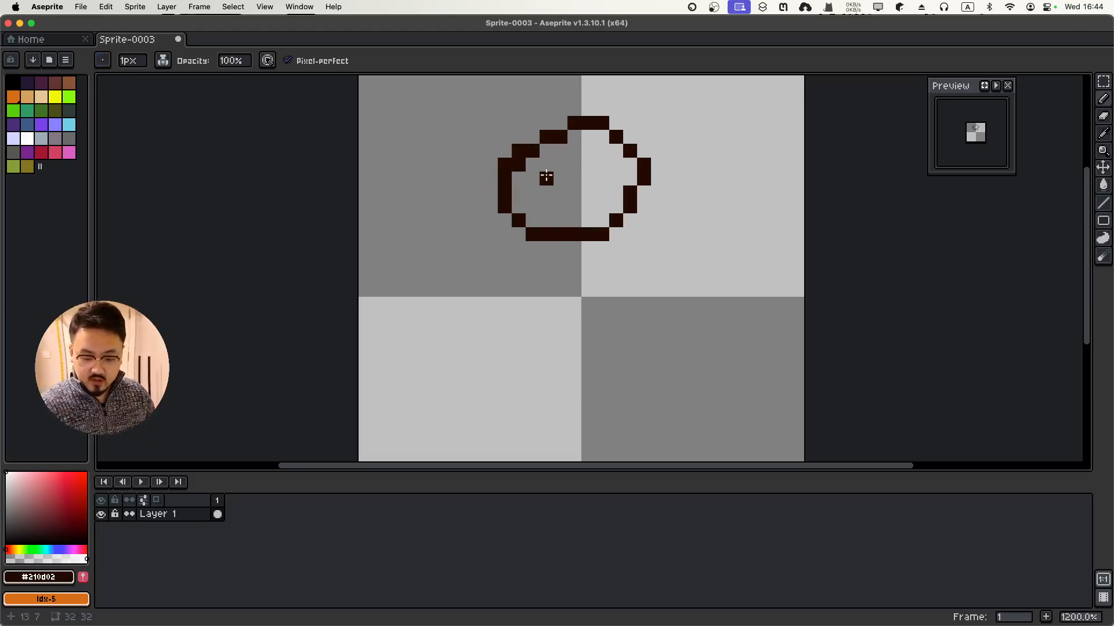
pyautogui.click(546, 178)
pyautogui.moveTo(602, 179)
pyautogui.mouseDown()
pyautogui.moveTo(588, 179)
pyautogui.moveTo(605, 207)
pyautogui.mouseUp()
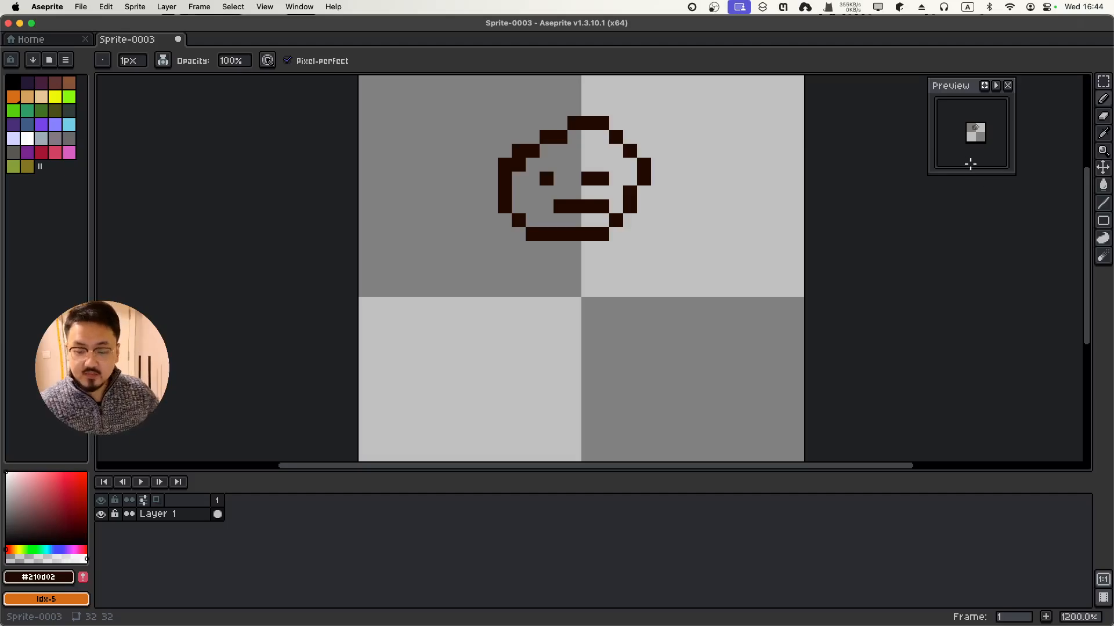
pyautogui.scroll(1, 982, 120)
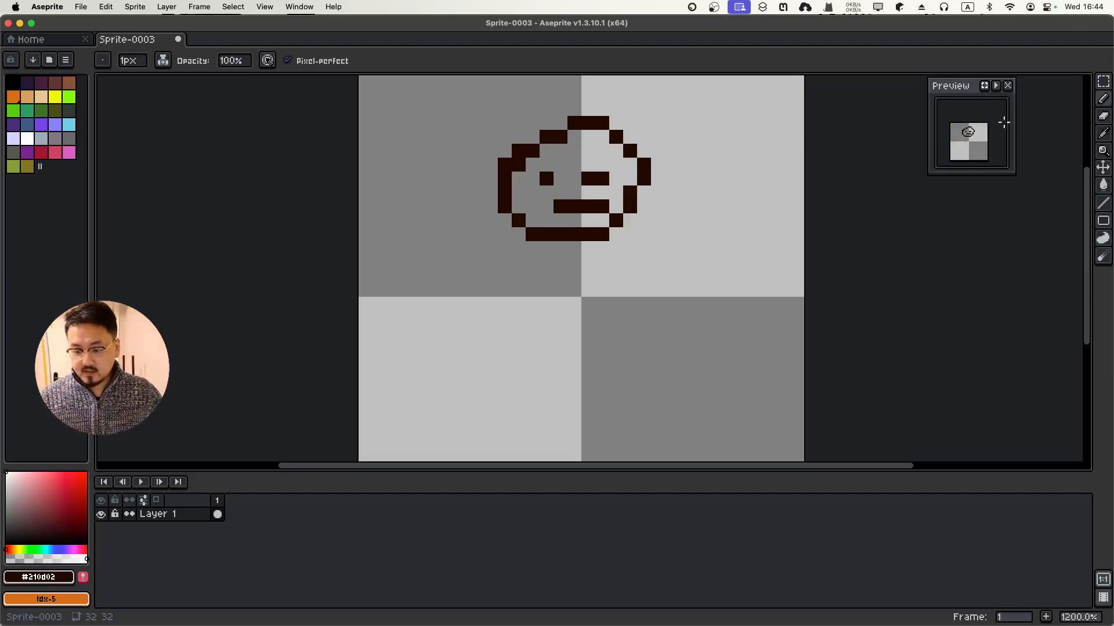
pyautogui.scroll(-1, 999, 126)
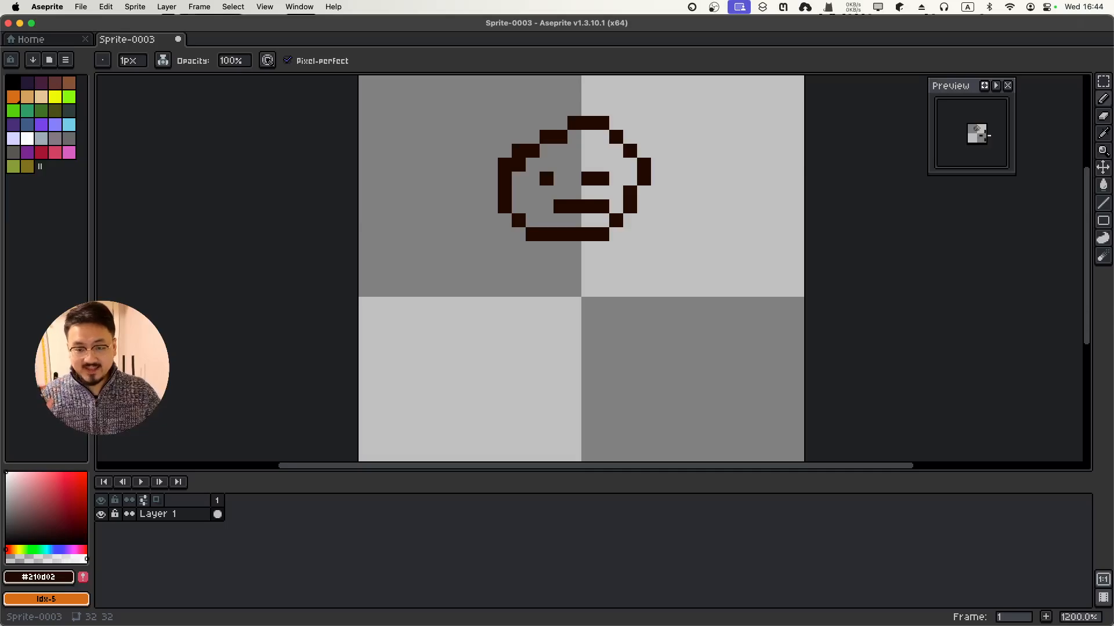
pyautogui.scroll(1, 987, 135)
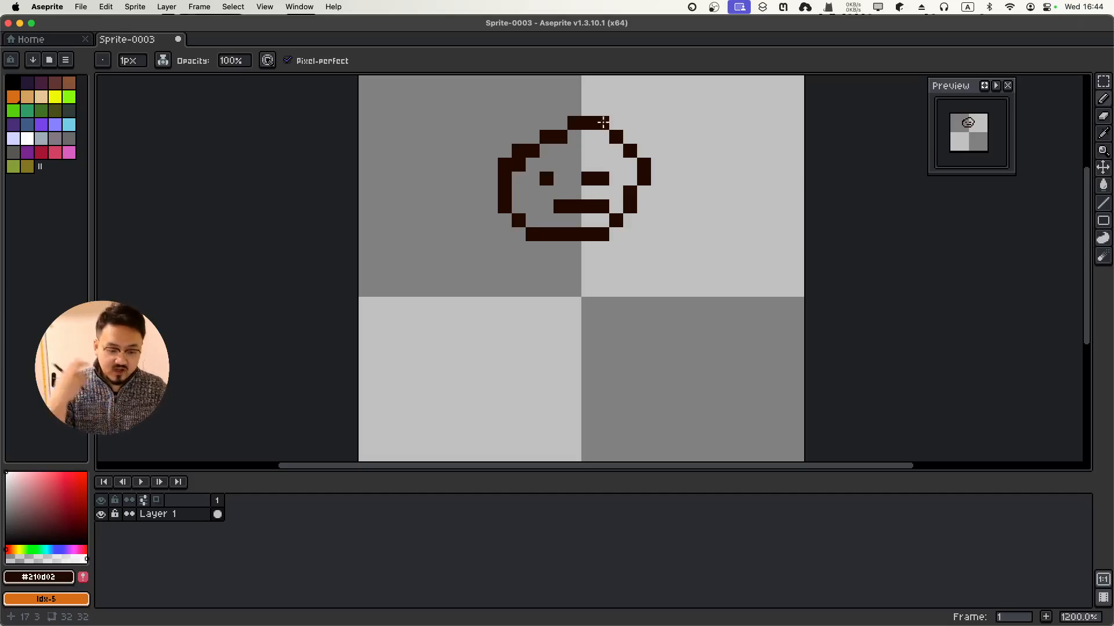
pyautogui.press('super+z')
pyautogui.press('super+z')
pyautogui.press('super+z')
pyautogui.press('super+z')
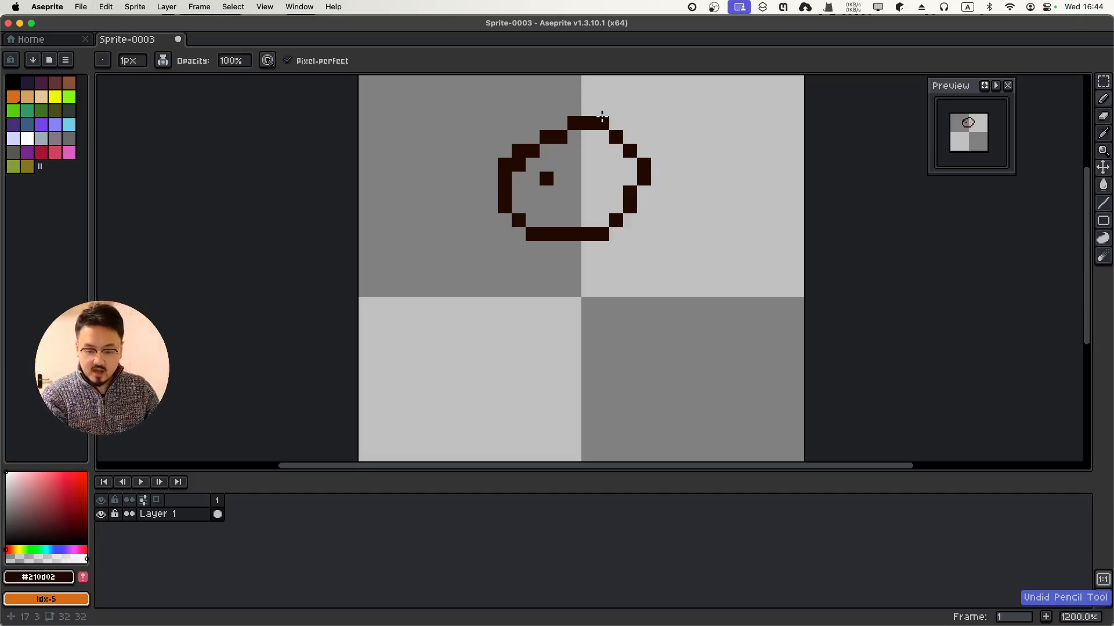
pyautogui.press('super+z')
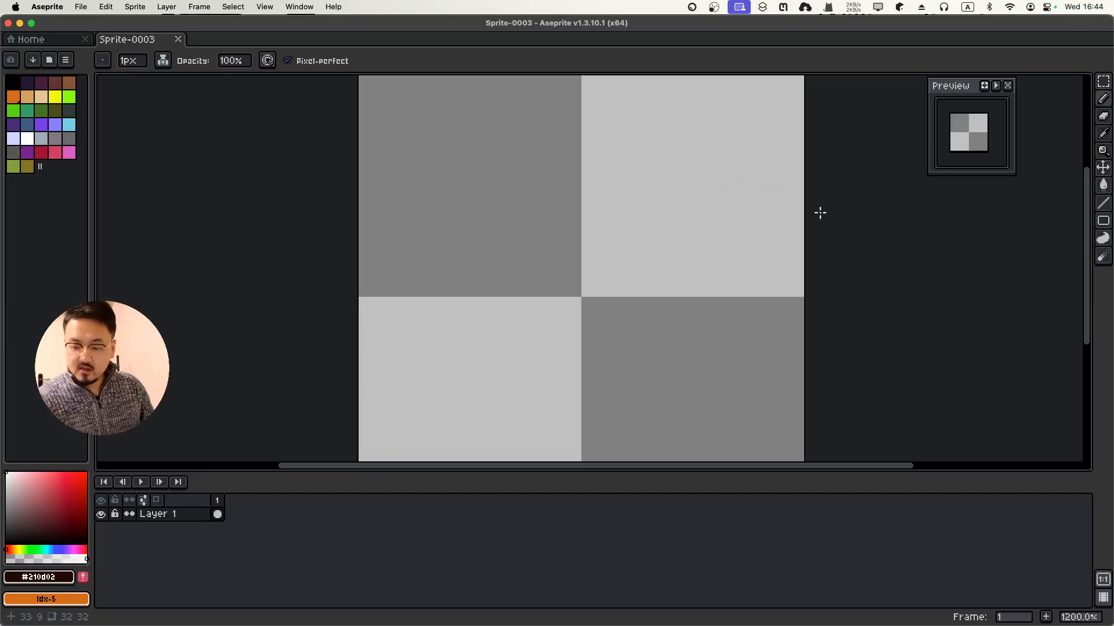
pyautogui.scroll(-3, 1000, 127)
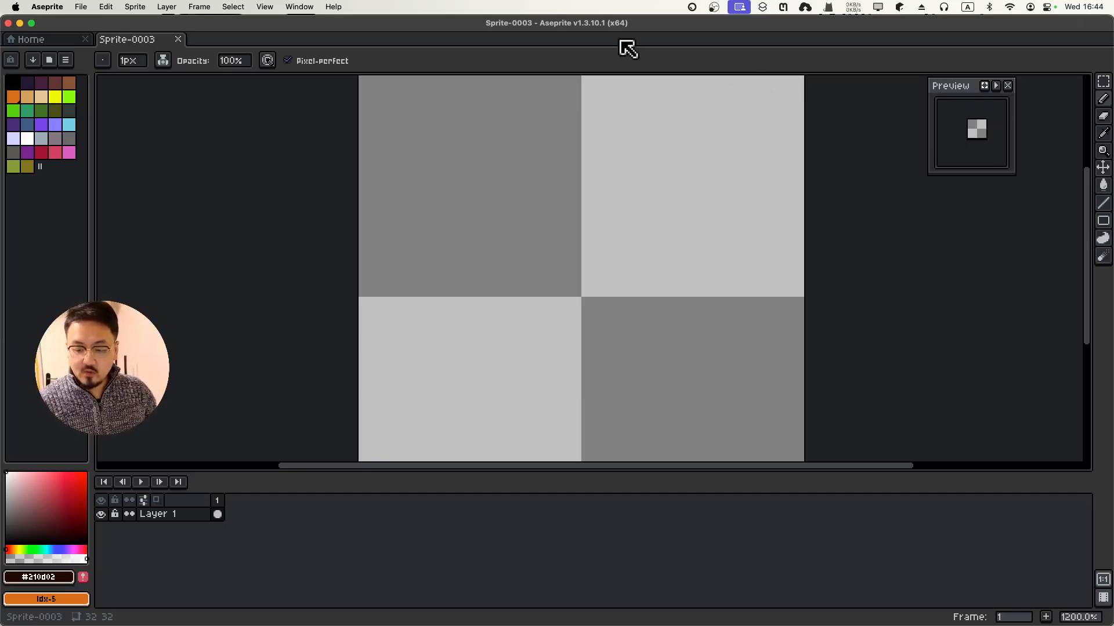
# Draw the large head outline and the two dark eyes, removing a stray pixel
pyautogui.moveTo(504, 110)
pyautogui.mouseDown()
pyautogui.moveTo(417, 191)
pyautogui.moveTo(435, 345)
pyautogui.moveTo(621, 359)
pyautogui.moveTo(712, 169)
pyautogui.moveTo(529, 95)
pyautogui.moveTo(442, 153)
pyautogui.moveTo(463, 197)
pyautogui.moveTo(491, 201)
pyautogui.moveTo(491, 235)
pyautogui.mouseUp()
pyautogui.moveTo(626, 174)
pyautogui.mouseDown()
pyautogui.moveTo(609, 243)
pyautogui.moveTo(607, 171)
pyautogui.moveTo(610, 221)
pyautogui.moveTo(631, 225)
pyautogui.moveTo(647, 212)
pyautogui.moveTo(639, 175)
pyautogui.moveTo(629, 209)
pyautogui.mouseUp()
pyautogui.click(726, 219)
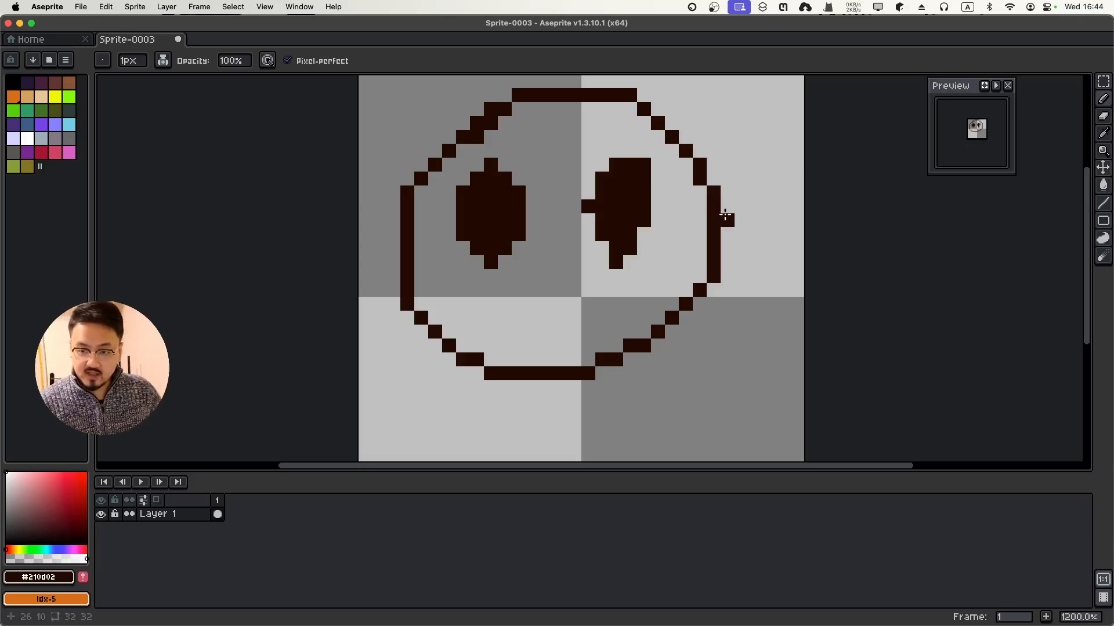
pyautogui.hotkey('ctrl', 'z')
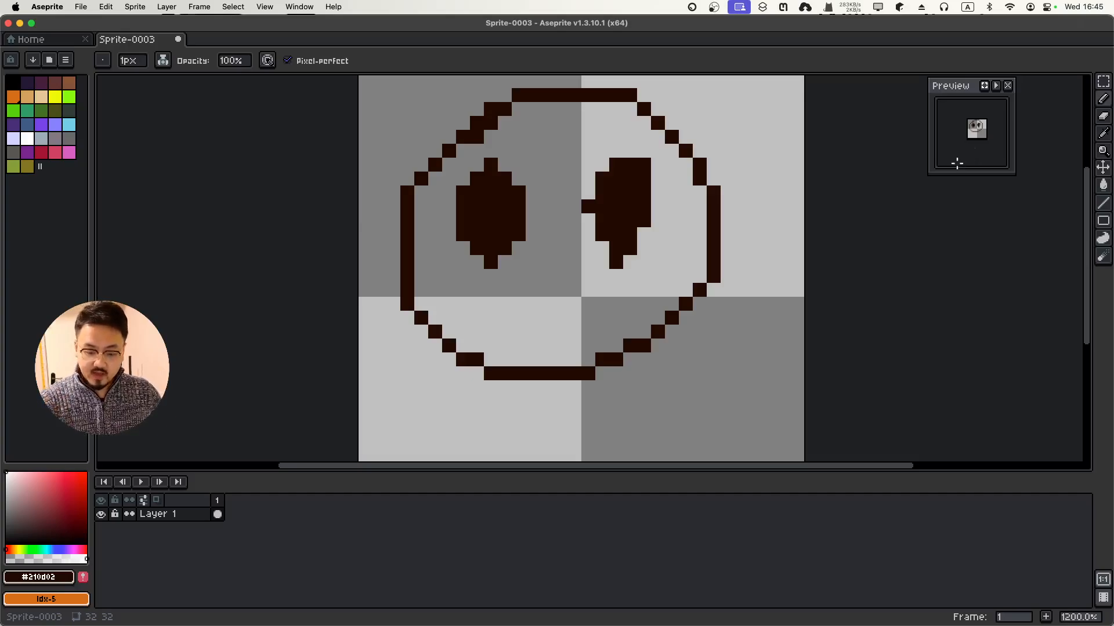
# Add the short mouth, neck, and stick arms and legs, and widen the right eye
pyautogui.moveTo(532, 316); pyautogui.dragTo(560, 319)
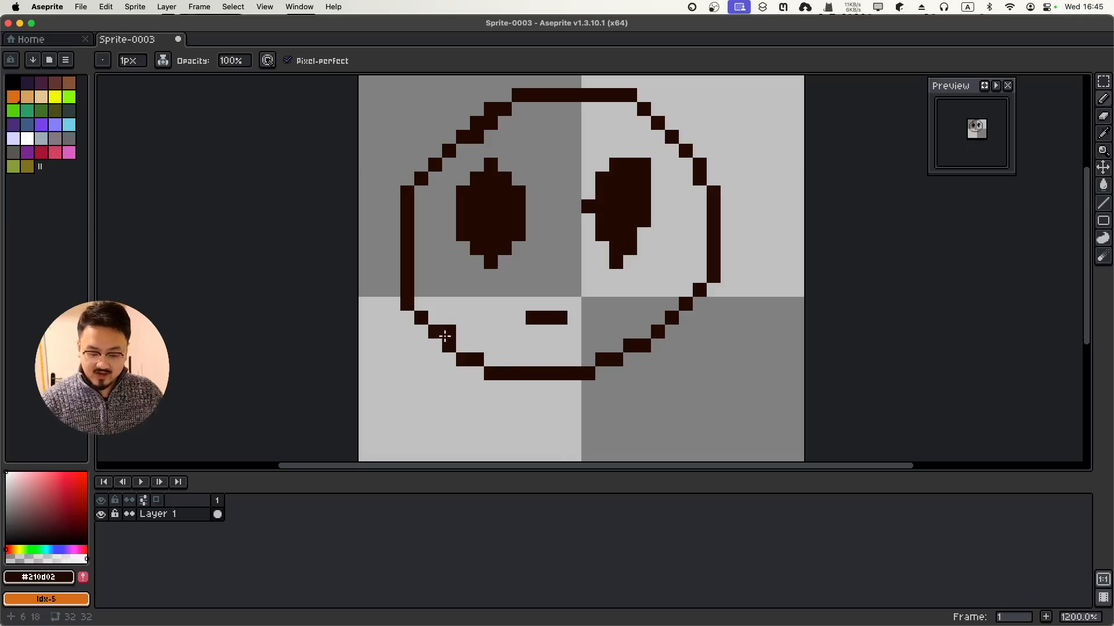
pyautogui.scroll(-2, 444, 336)
pyautogui.moveTo(314, 348); pyautogui.dragTo(340, 269)
pyautogui.moveTo(527, 287)
pyautogui.mouseDown()
pyautogui.moveTo(549, 322)
pyautogui.moveTo(568, 305)
pyautogui.moveTo(568, 283)
pyautogui.moveTo(496, 318)
pyautogui.moveTo(513, 304)
pyautogui.moveTo(587, 301)
pyautogui.moveTo(573, 299)
pyautogui.moveTo(606, 313)
pyautogui.mouseUp()
pyautogui.moveTo(533, 321)
pyautogui.mouseDown()
pyautogui.moveTo(519, 349)
pyautogui.moveTo(577, 350)
pyautogui.mouseUp()
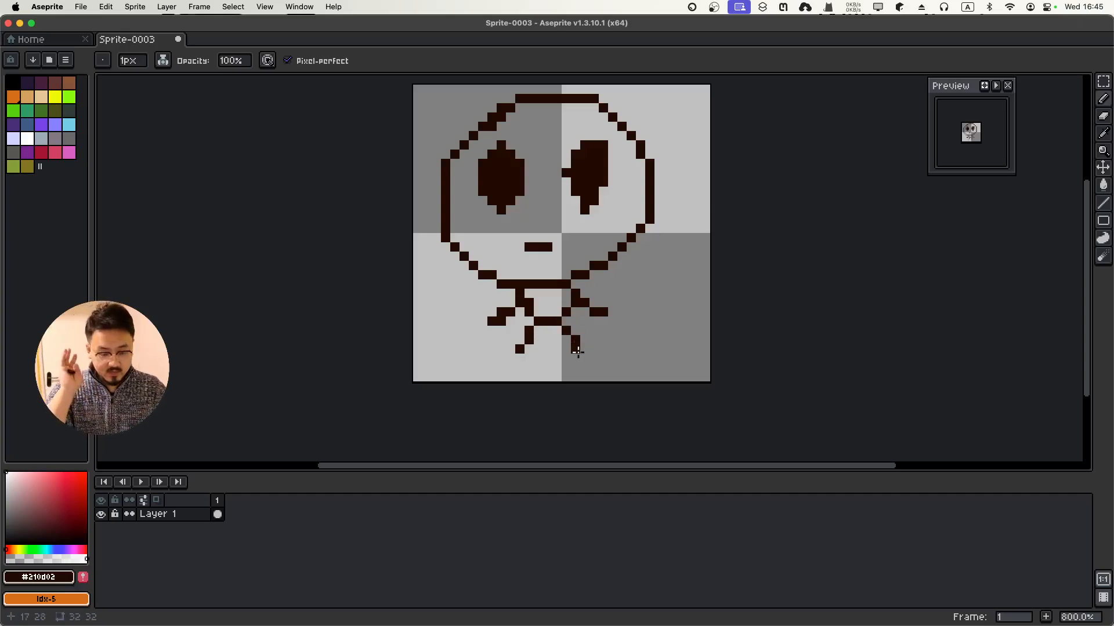
pyautogui.moveTo(603, 145)
pyautogui.mouseDown()
pyautogui.moveTo(608, 166)
pyautogui.moveTo(588, 199)
pyautogui.mouseUp()
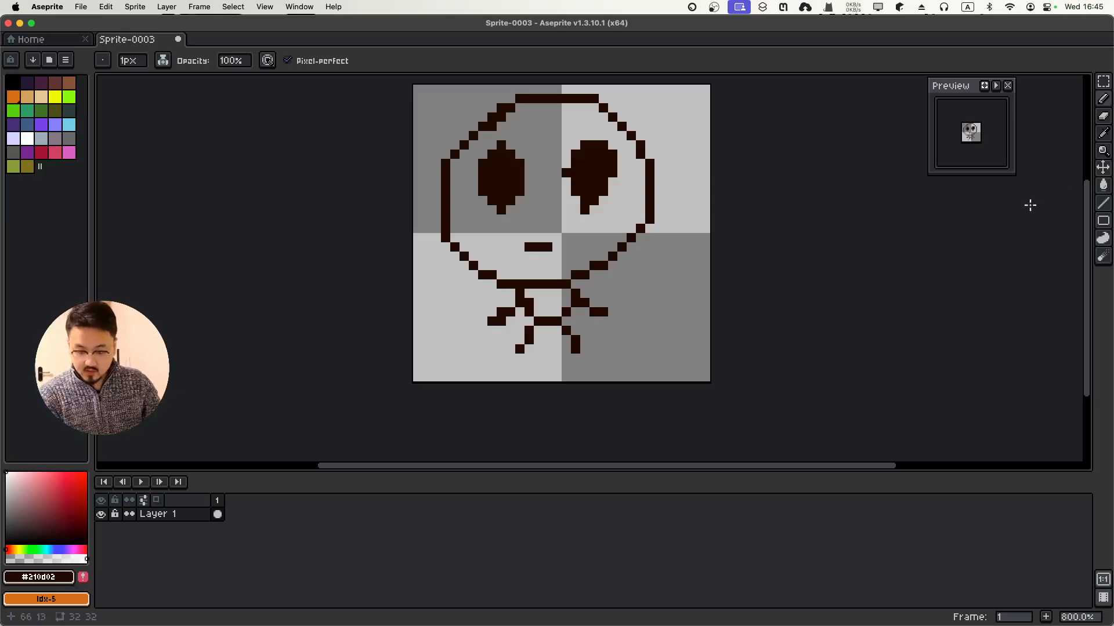
pyautogui.press('g')
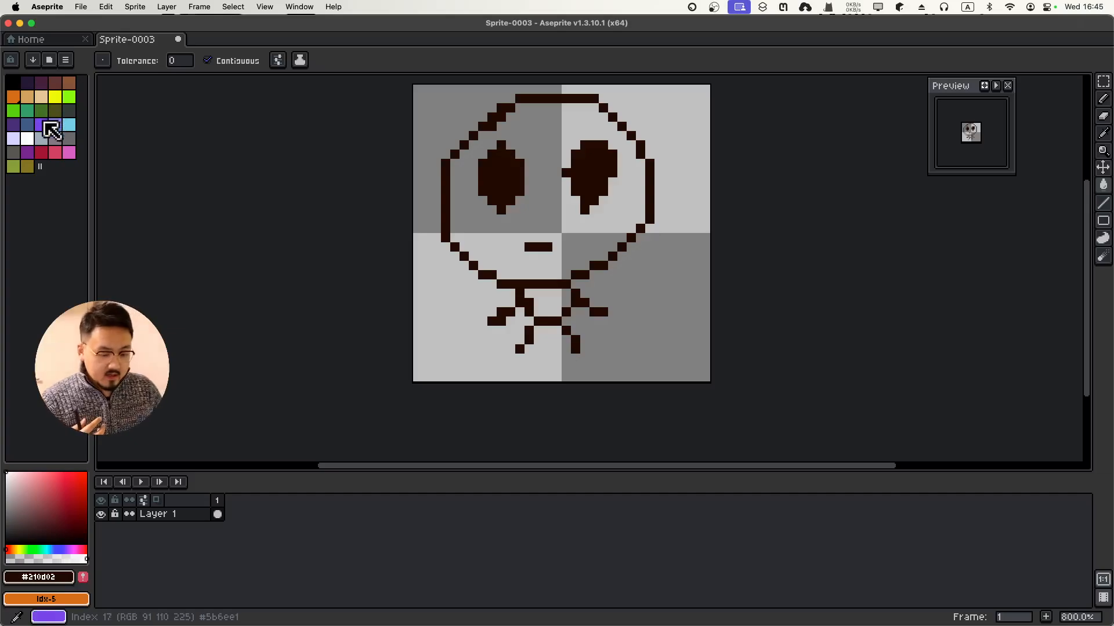
# Fill the alien's head and neck/body with bright green using the paint bucket
pyautogui.click(14, 110)
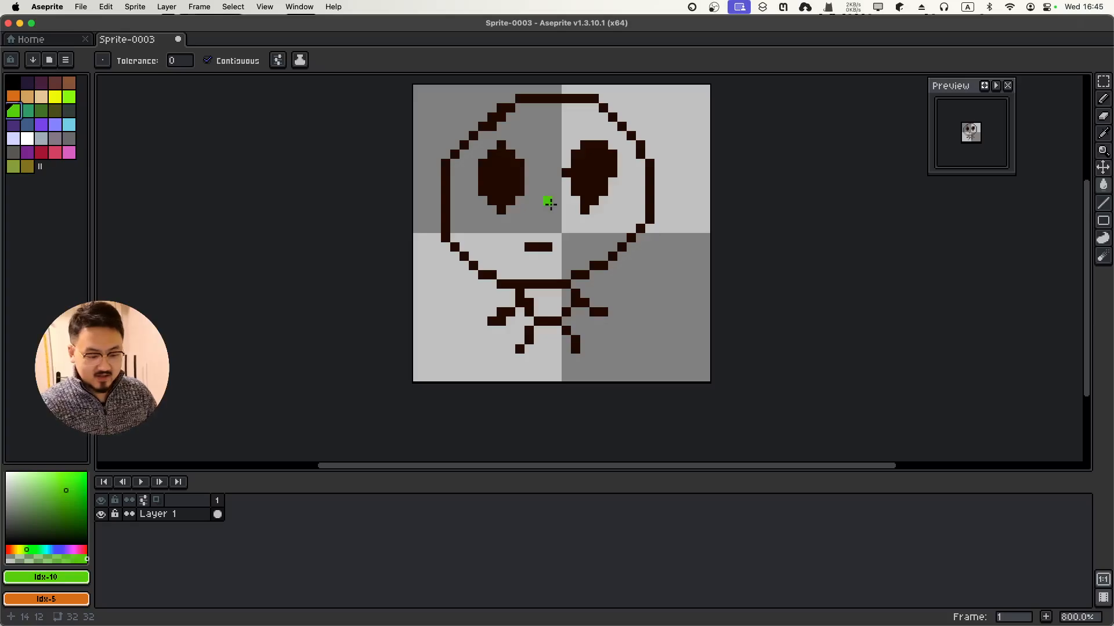
pyautogui.click(549, 200)
pyautogui.click(546, 299)
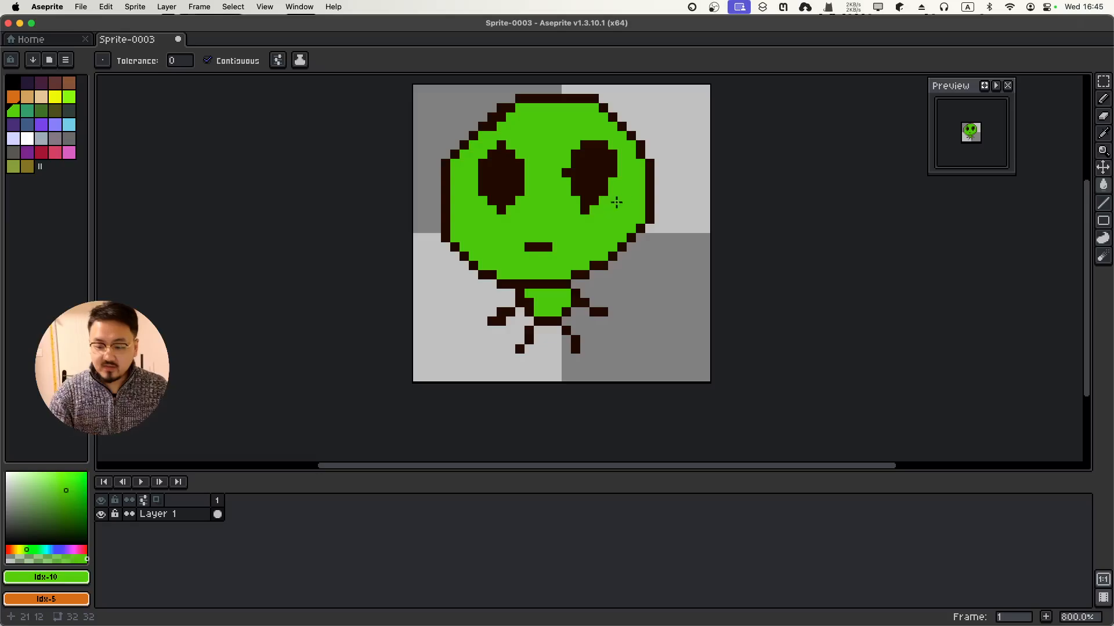
pyautogui.scroll(2, 652, 181)
pyautogui.scroll(-2, 647, 180)
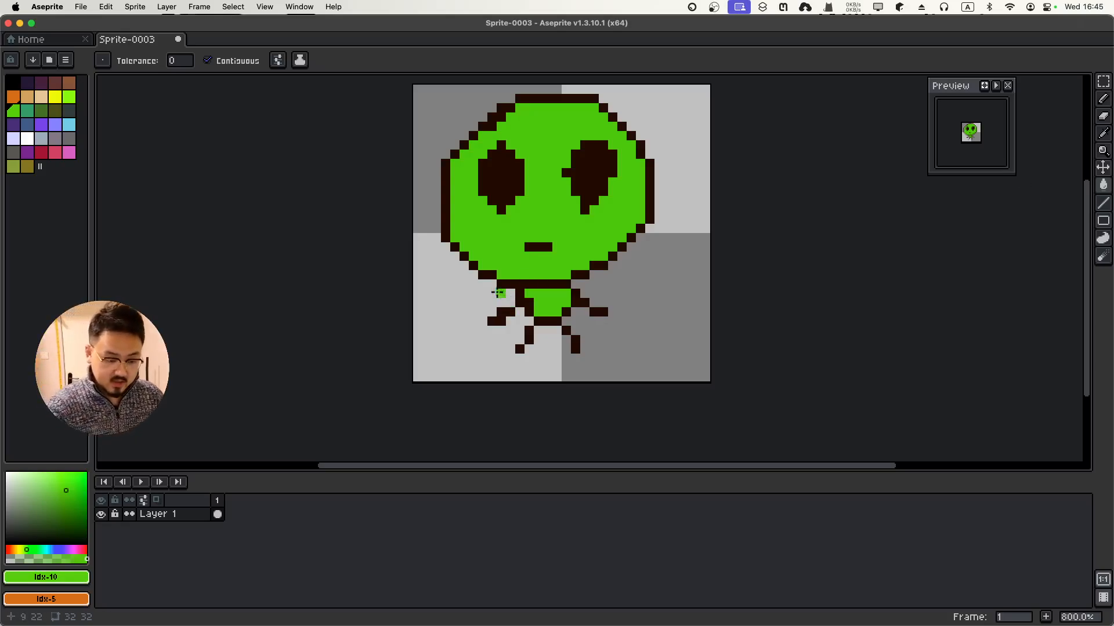
# Thicken both arms and redraw the legs as thick black pencil strokes
pyautogui.click(16, 84)
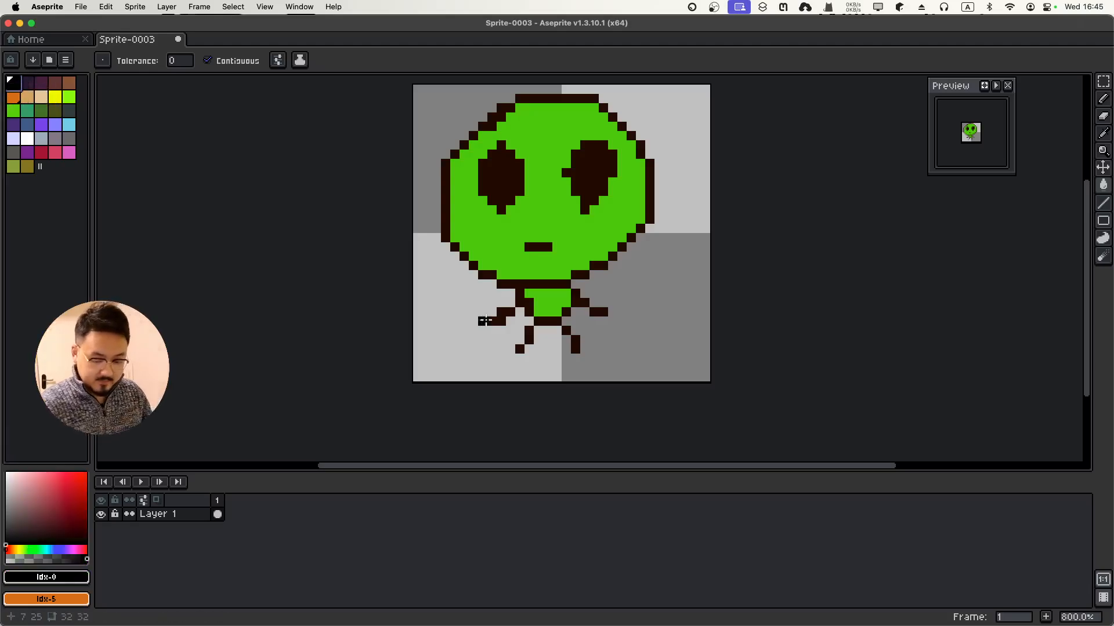
pyautogui.press('b')
pyautogui.moveTo(483, 321); pyautogui.dragTo(502, 294)
pyautogui.moveTo(595, 294)
pyautogui.mouseDown()
pyautogui.moveTo(613, 322)
pyautogui.moveTo(575, 283)
pyautogui.mouseUp()
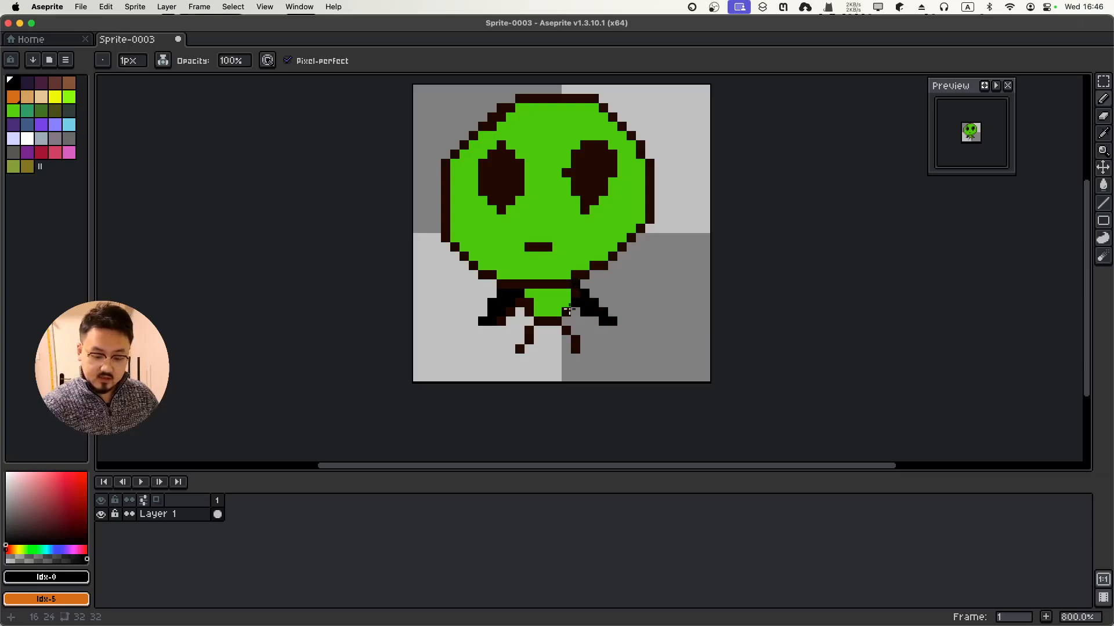
pyautogui.moveTo(529, 318)
pyautogui.mouseDown()
pyautogui.moveTo(516, 371)
pyautogui.moveTo(519, 352)
pyautogui.moveTo(566, 329)
pyautogui.moveTo(577, 358)
pyautogui.moveTo(515, 330)
pyautogui.moveTo(558, 328)
pyautogui.moveTo(575, 343)
pyautogui.mouseUp()
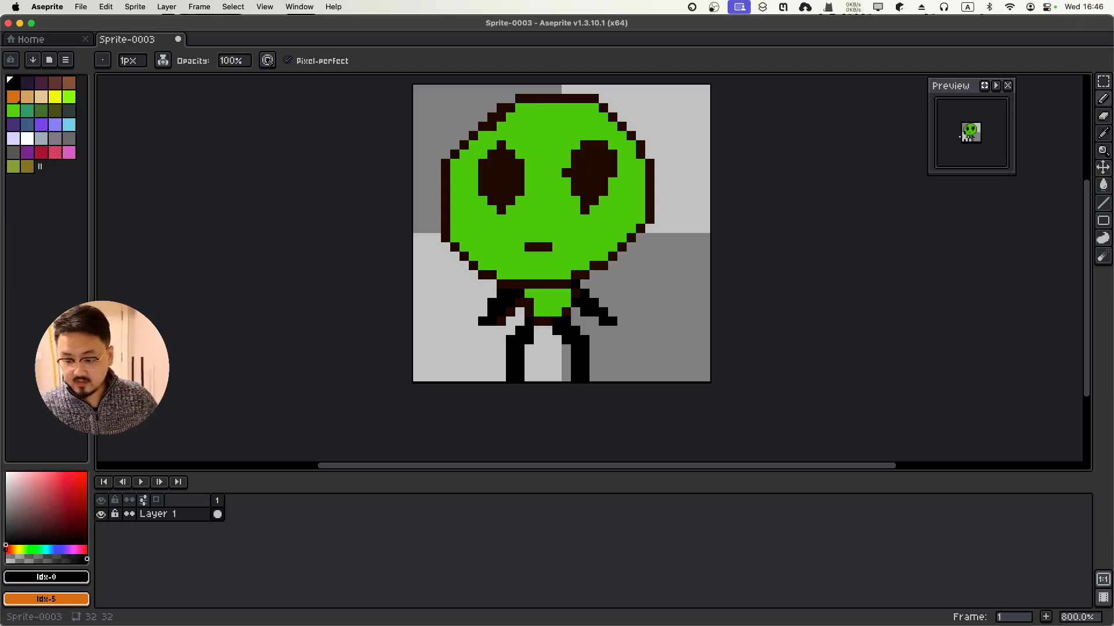
pyautogui.scroll(1, 968, 140)
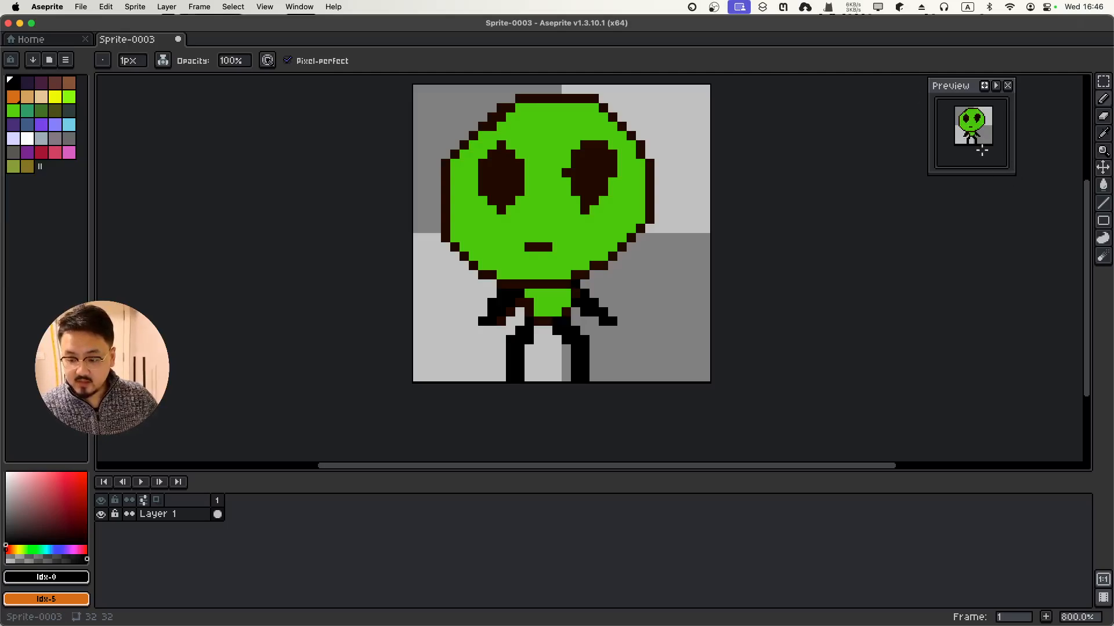
pyautogui.scroll(3, 986, 134)
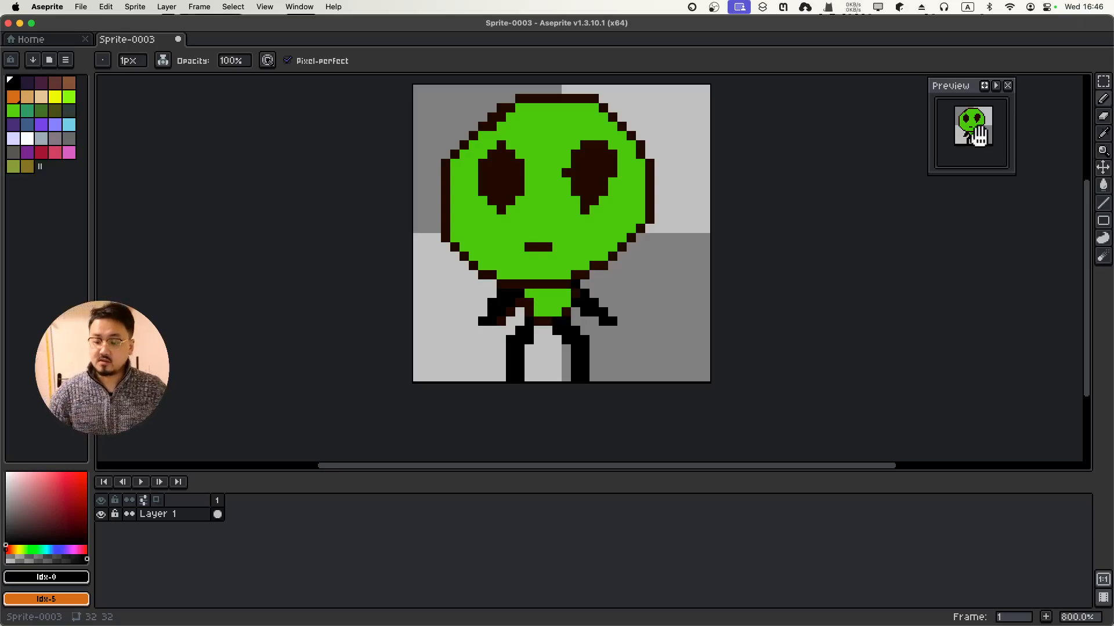
pyautogui.scroll(-4, 986, 134)
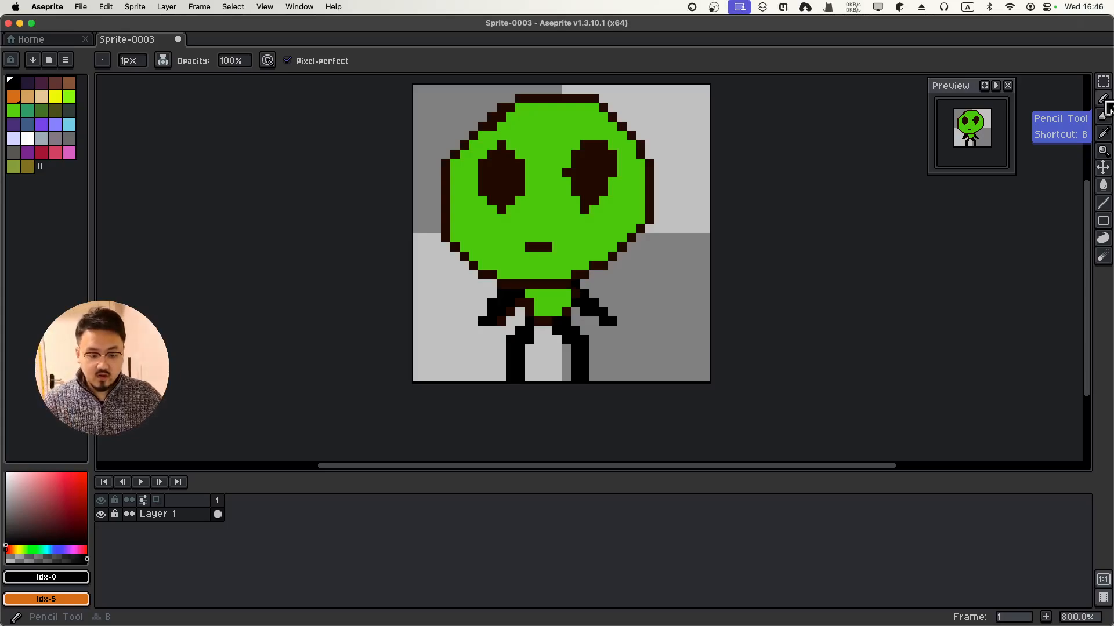
# Experiment with the pencil's brush size and switch to a square brush shape
pyautogui.click(135, 61)
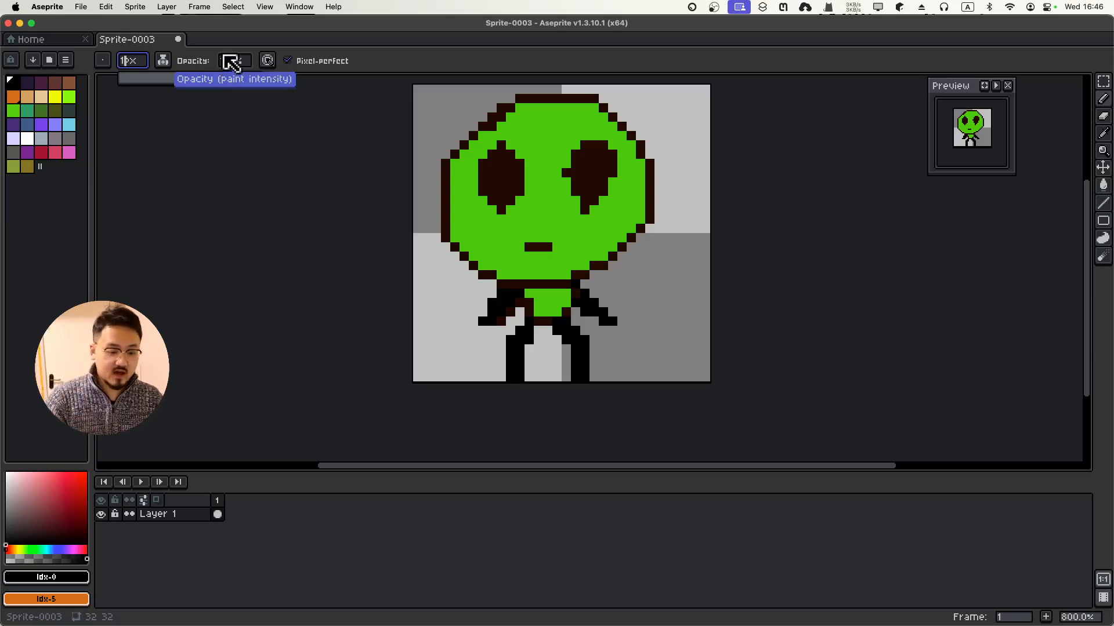
pyautogui.press('BackSpace')
pyautogui.write('2')
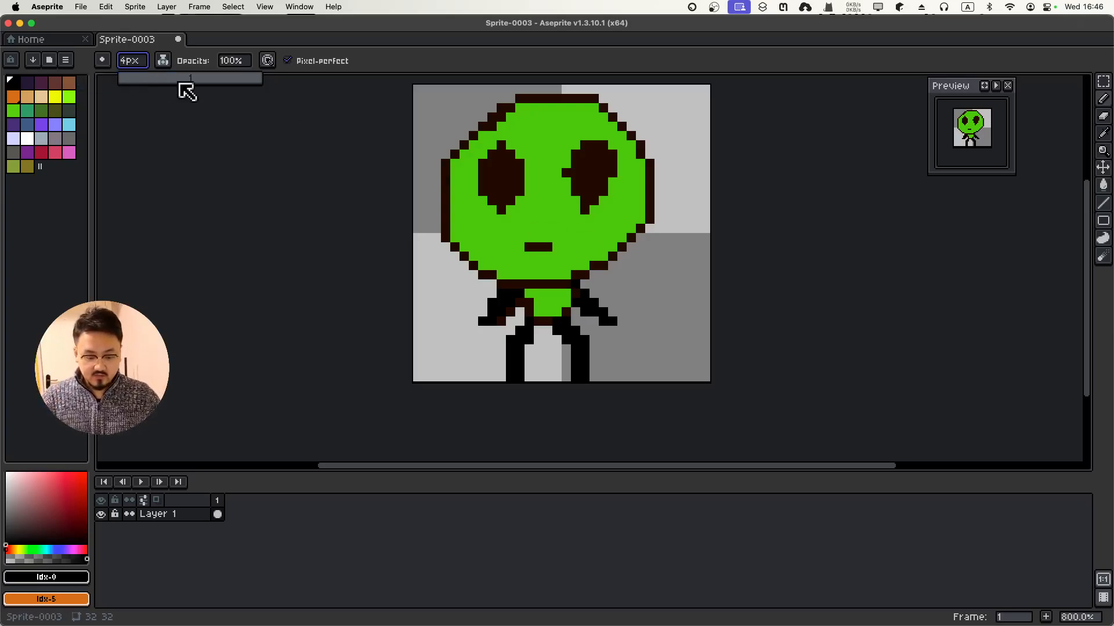
pyautogui.write('8')
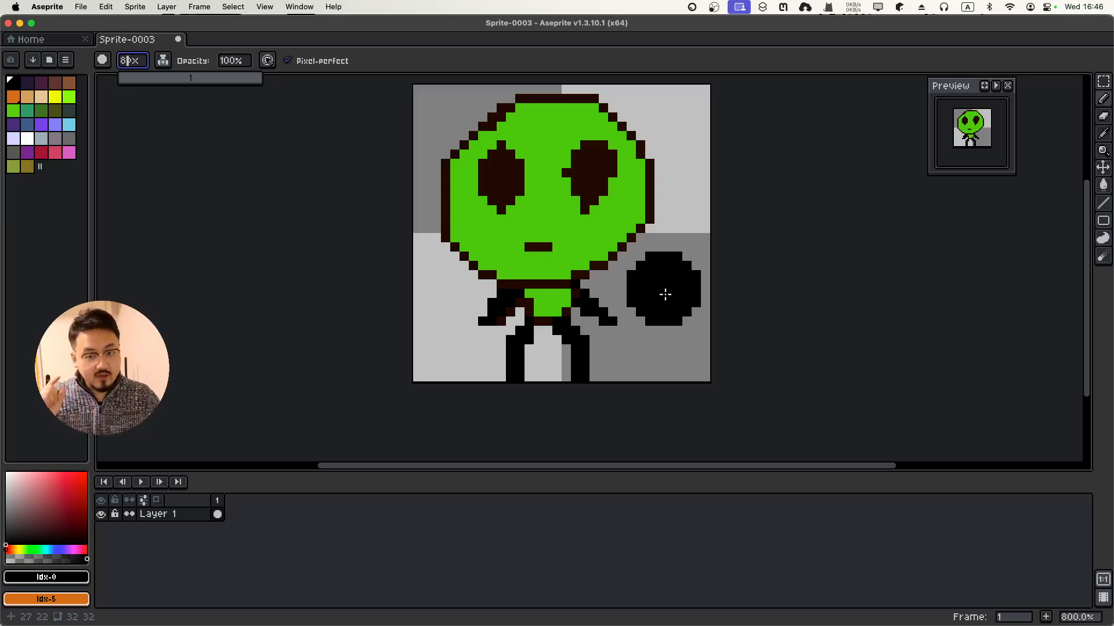
pyautogui.click(108, 59)
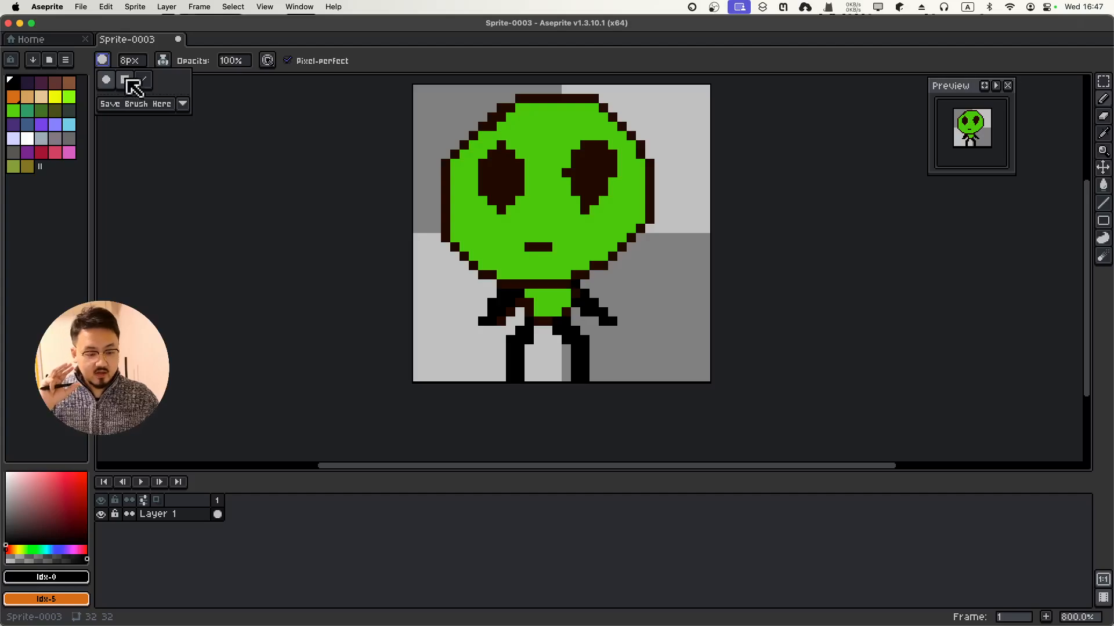
pyautogui.click(127, 82)
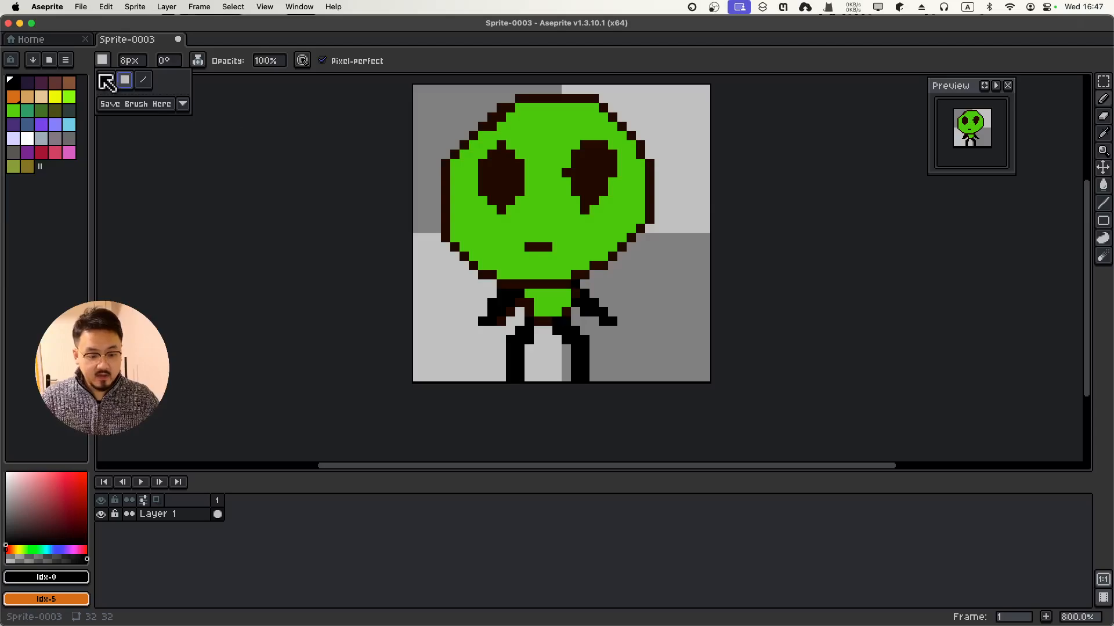
# Set brush size 1 with a round shape, place test pixels, then undo them
pyautogui.click(130, 61)
pyautogui.write('1')
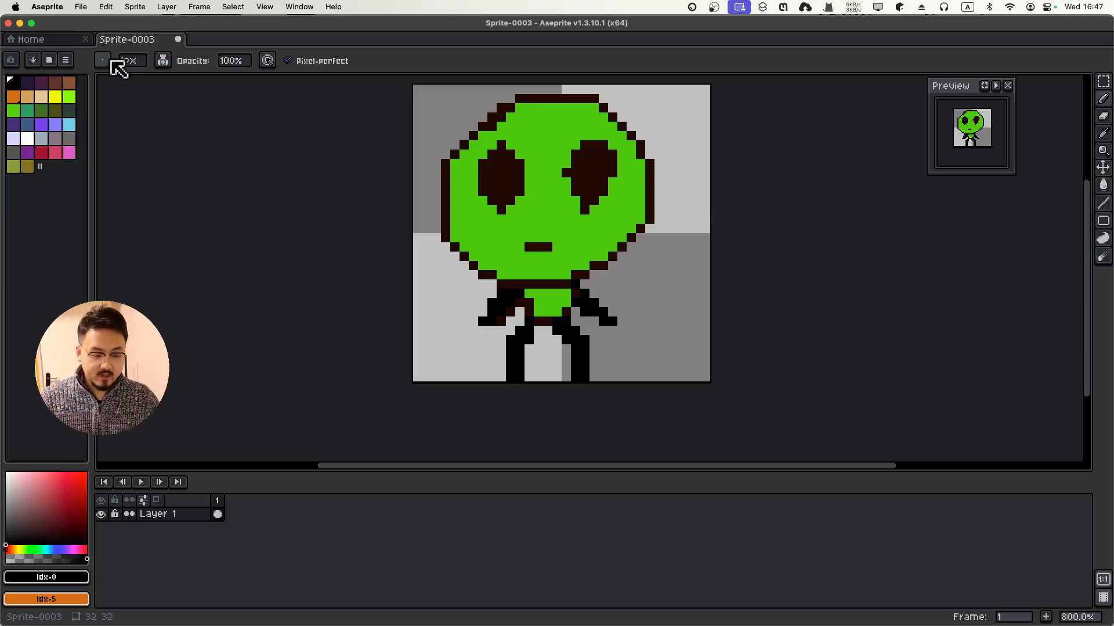
pyautogui.click(104, 61)
pyautogui.click(106, 80)
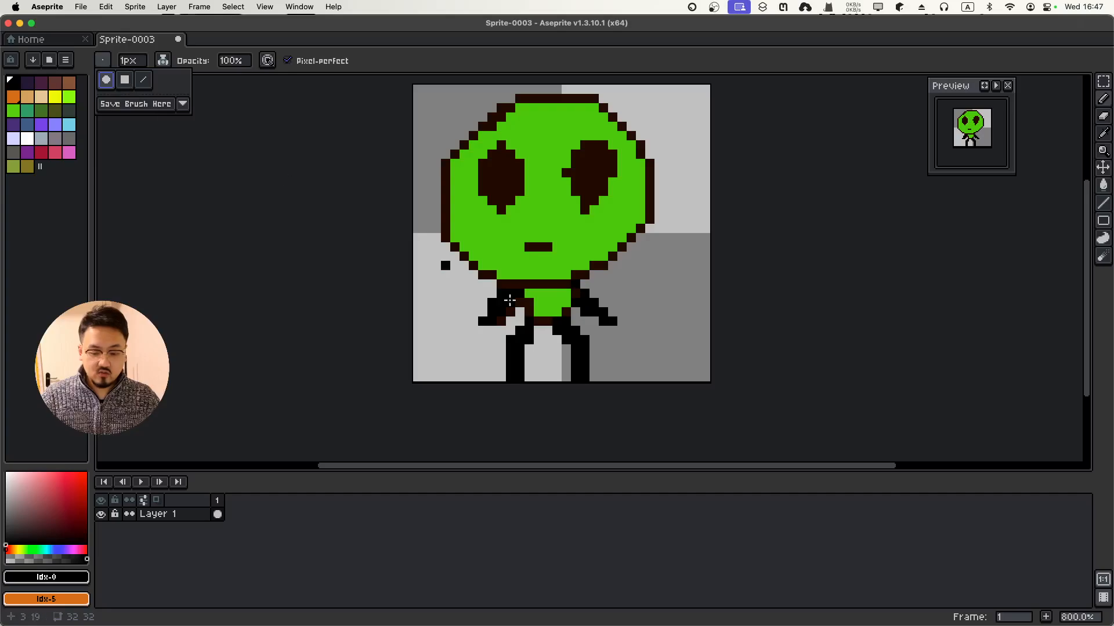
pyautogui.click(659, 274)
pyautogui.click(639, 322)
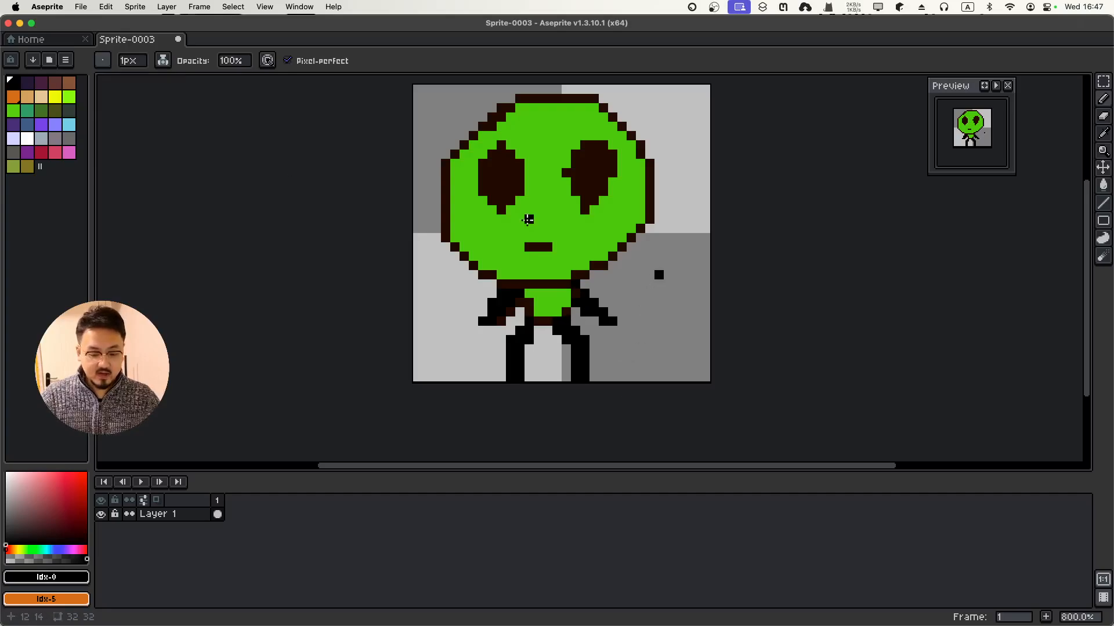
pyautogui.press('super+z')
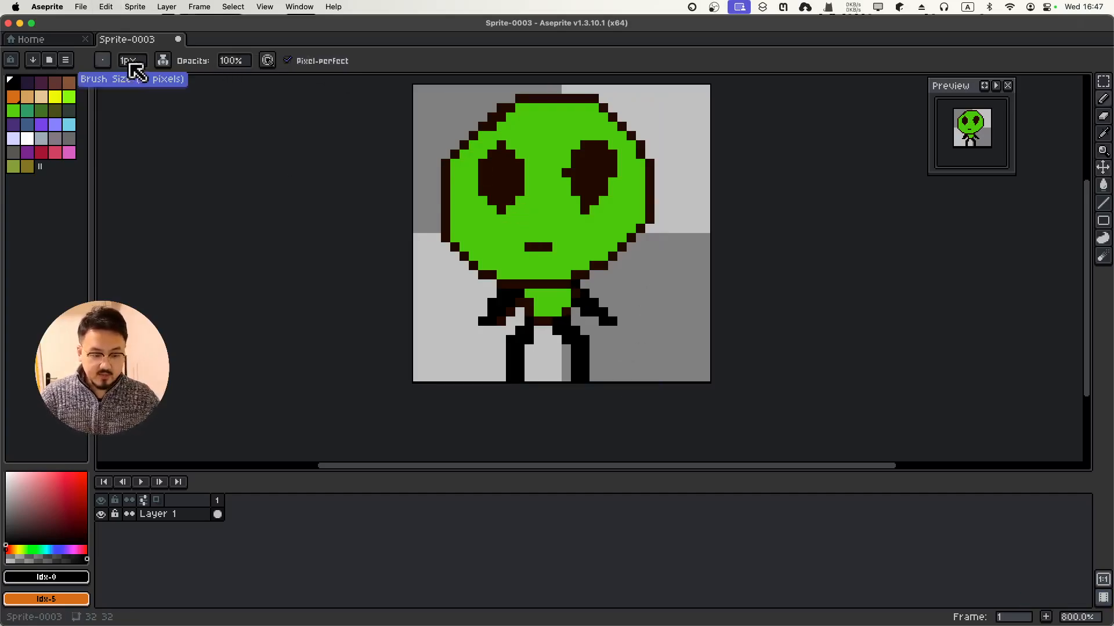
# Set the pencil to a 5 px square brush, stamp a square mouth, then undo it
pyautogui.click(133, 69)
pyautogui.write('5')
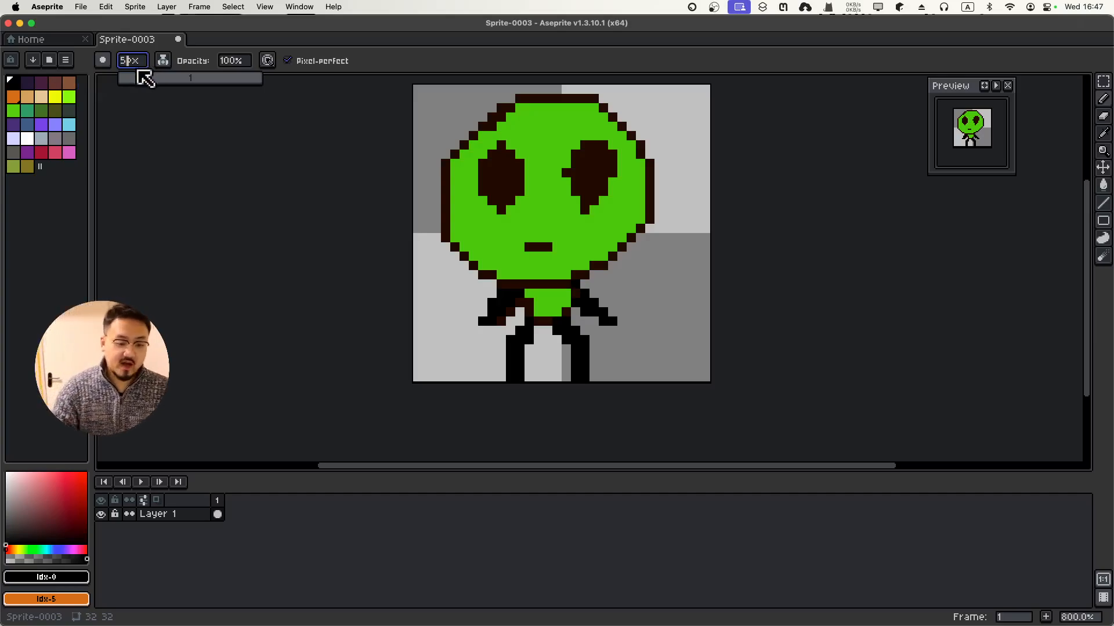
pyautogui.click(103, 60)
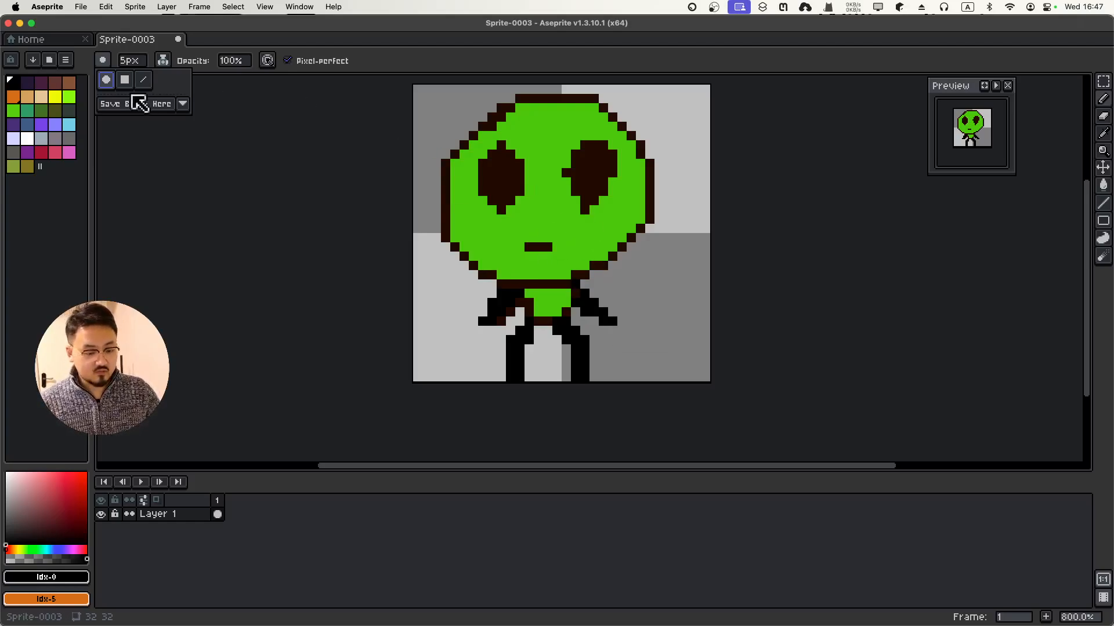
pyautogui.click(126, 81)
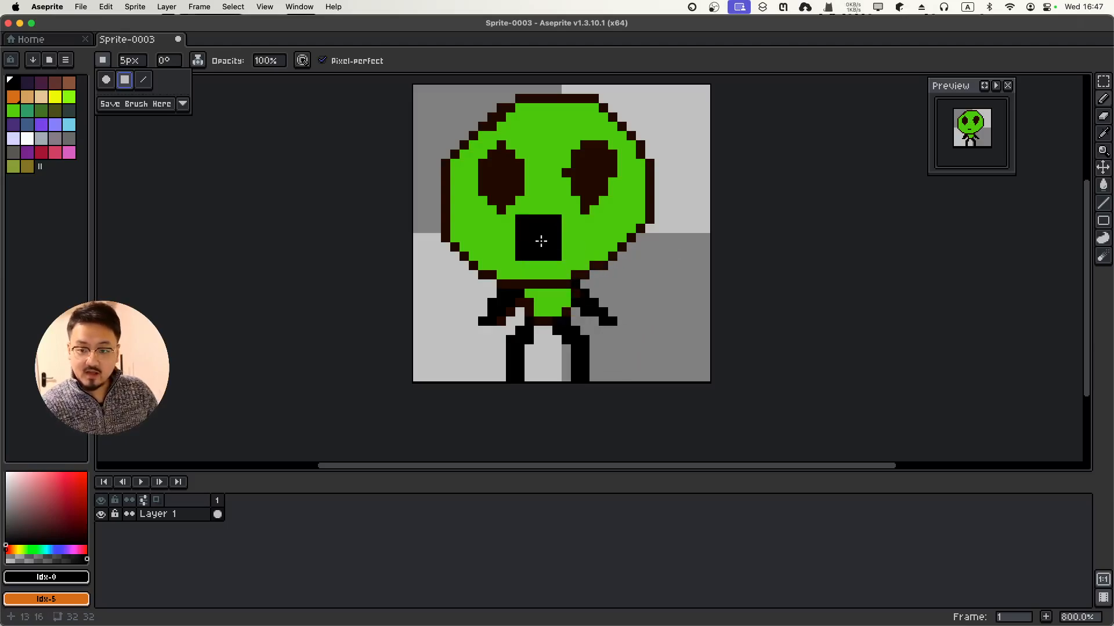
pyautogui.click(538, 247)
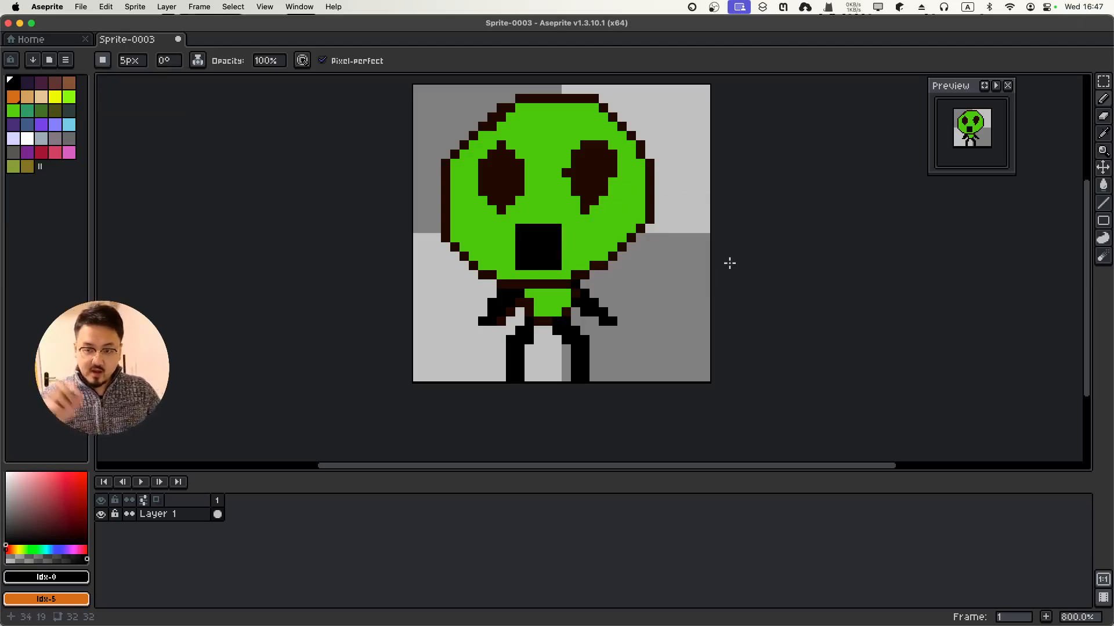
pyautogui.hotkey('ctrl', 'z')
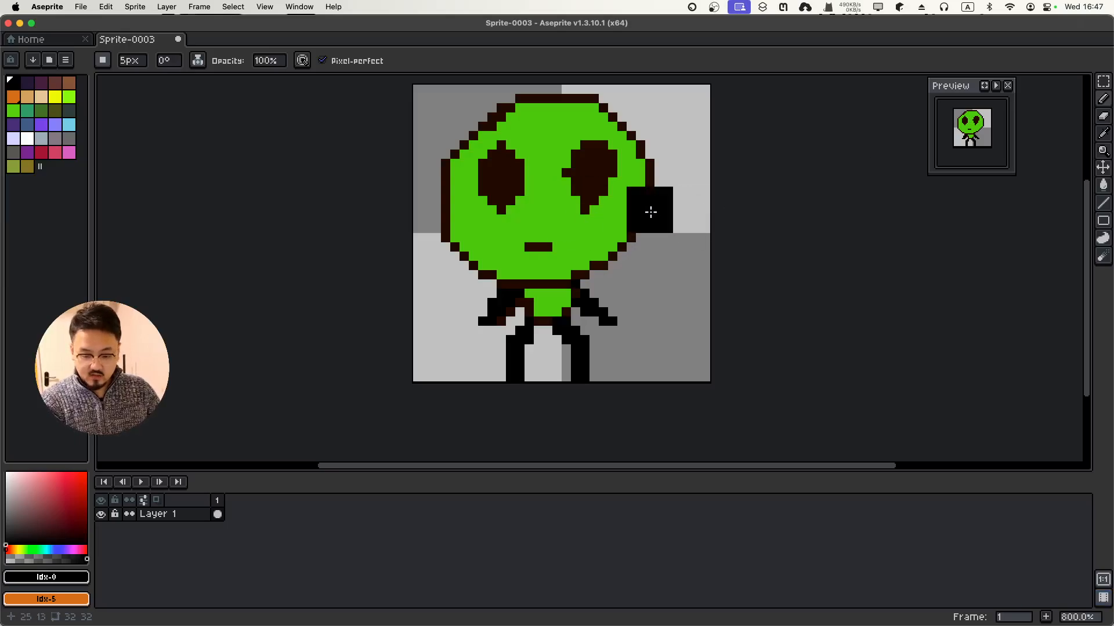
# Switch the pencil to the round brush shape
pyautogui.press('v')
pyautogui.hotkey('ctrl', 'shift', 'z')
pyautogui.press('b')
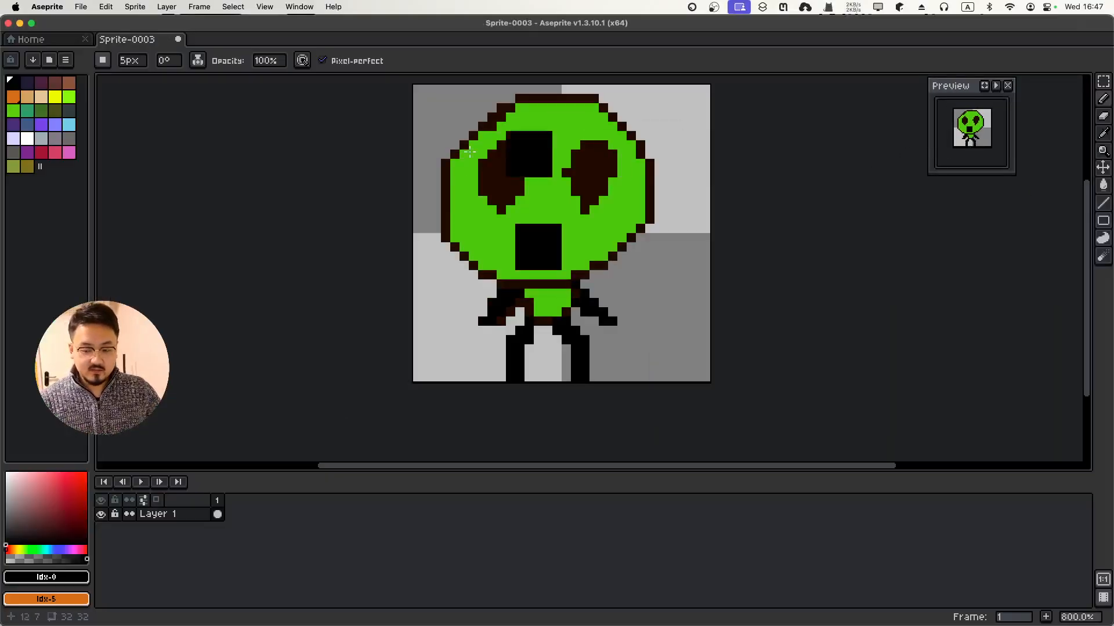
pyautogui.click(103, 61)
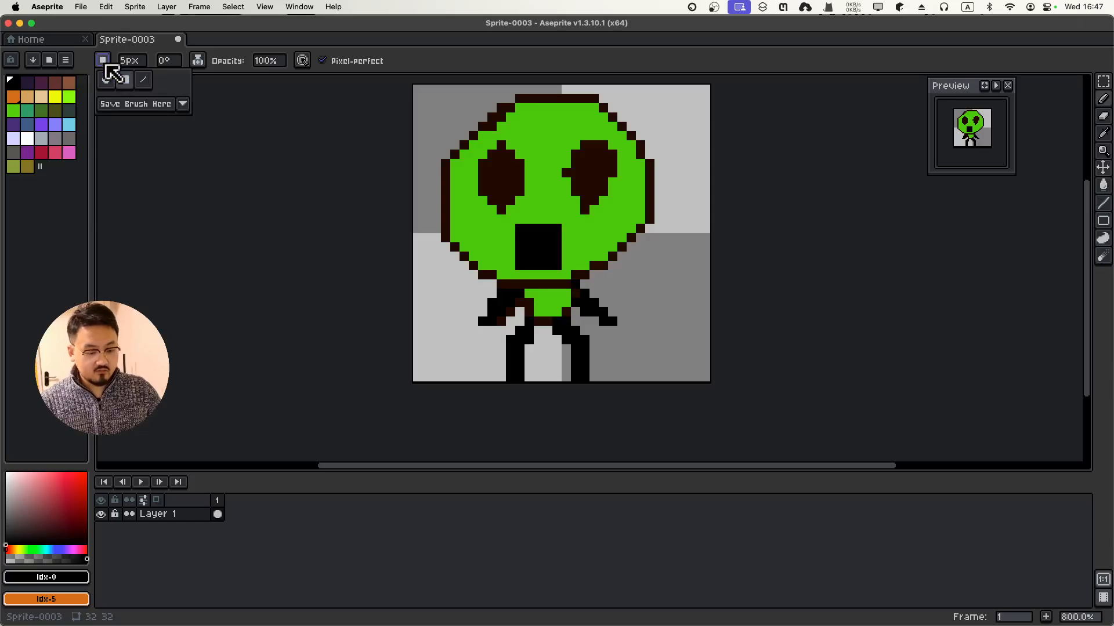
pyautogui.click(107, 81)
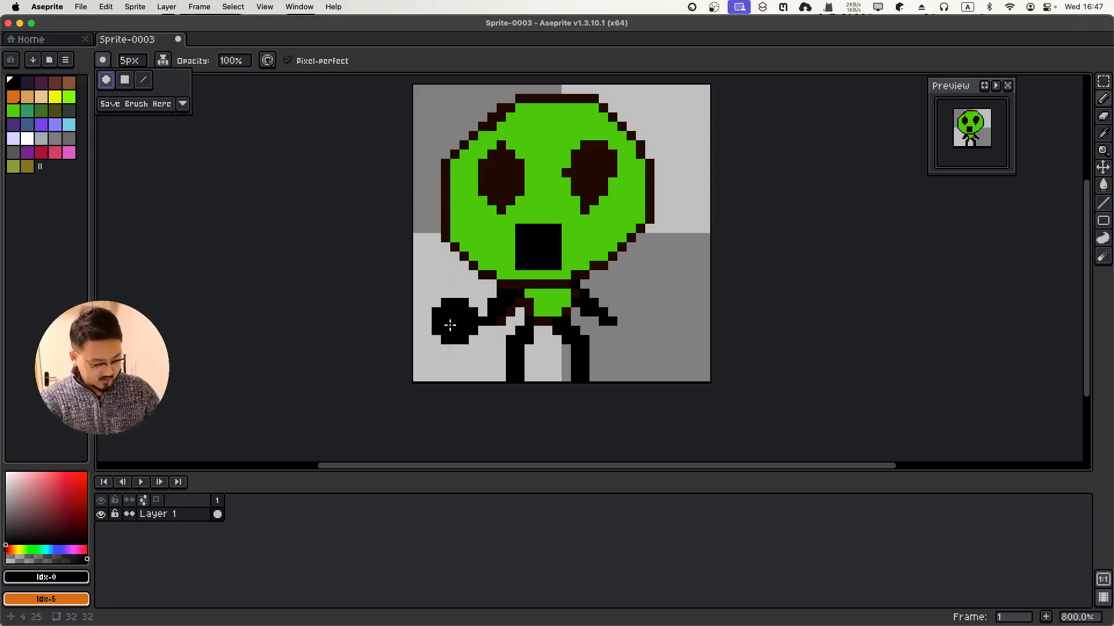
# Undo the square mouth and stamp a wide round black mouth on the face
pyautogui.press('super+z')
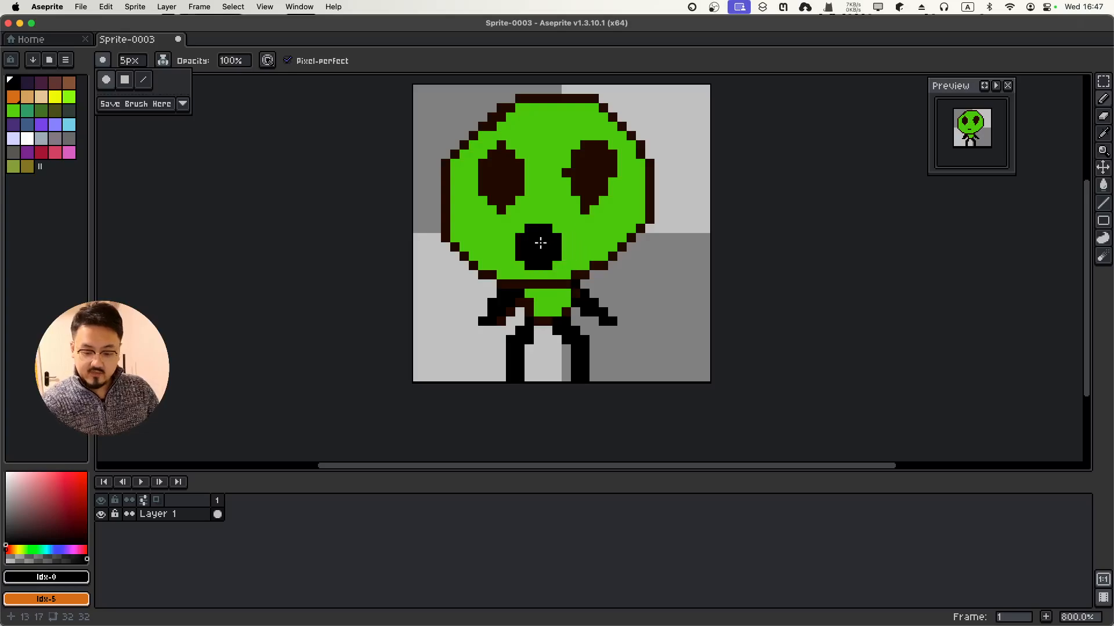
pyautogui.click(551, 247)
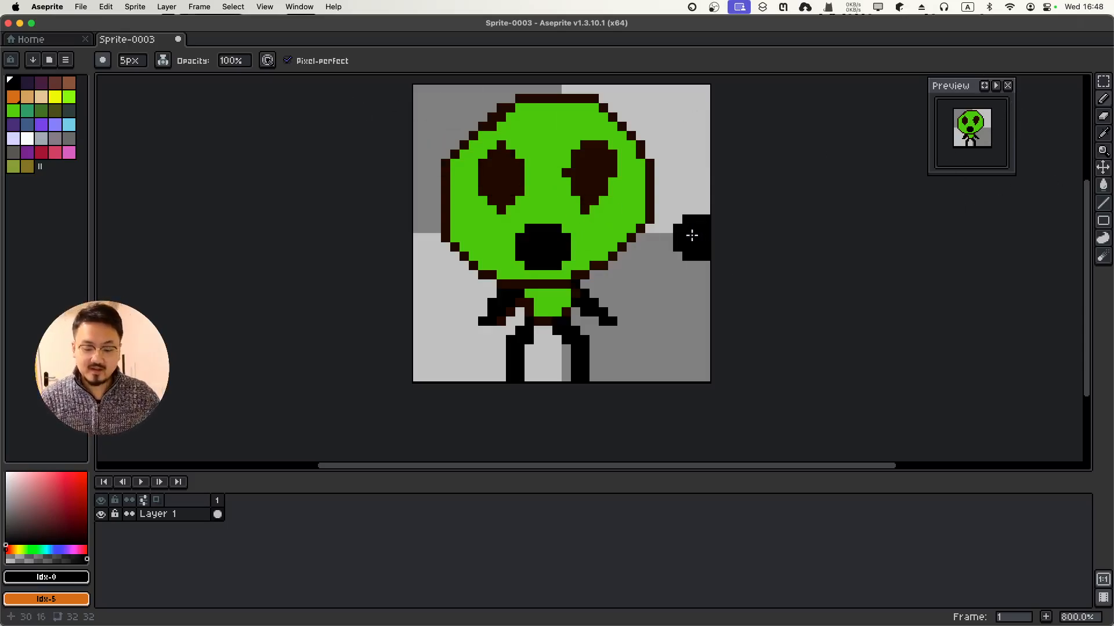
pyautogui.click(575, 240)
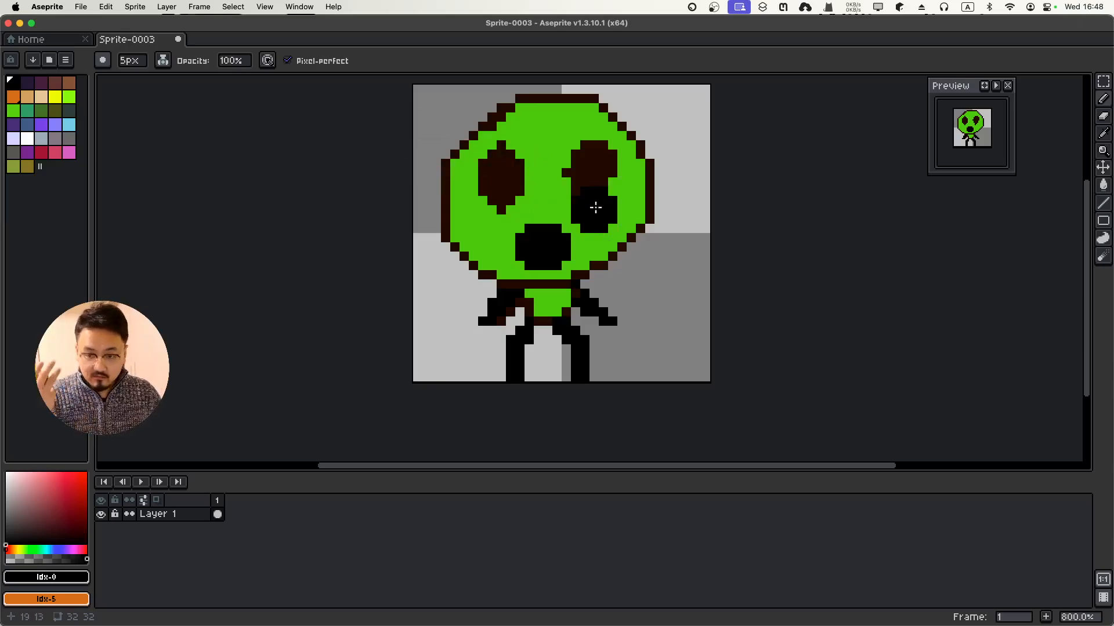
# Turn off pixel-perfect and set the brush size to 1px
pyautogui.click(318, 60)
pyautogui.click(103, 61)
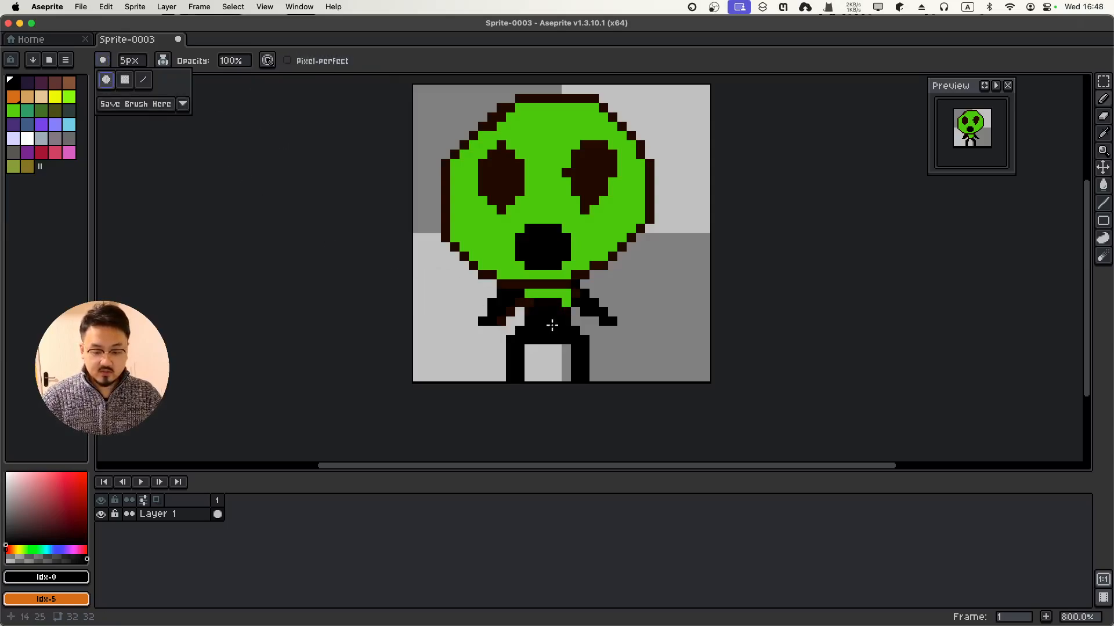
pyautogui.click(141, 61)
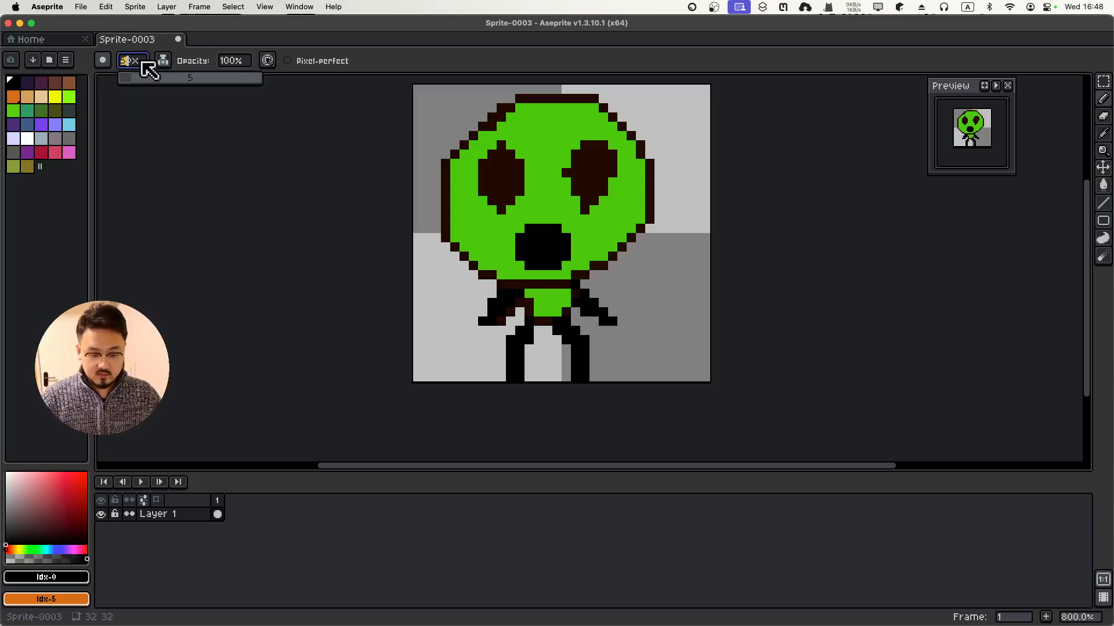
pyautogui.write('1')
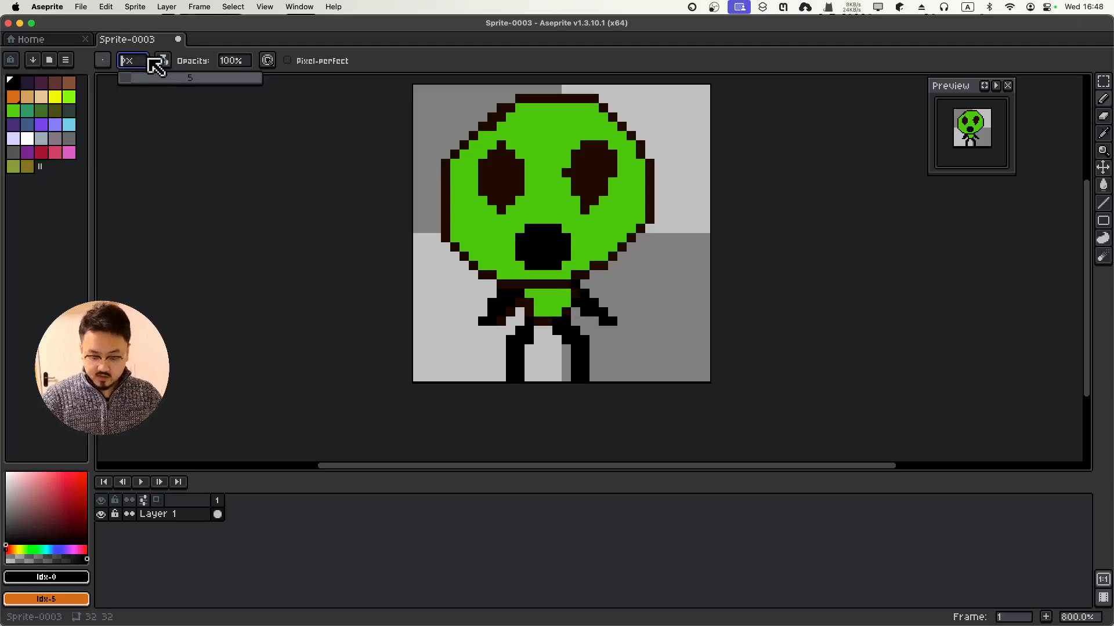
pyautogui.press('Return')
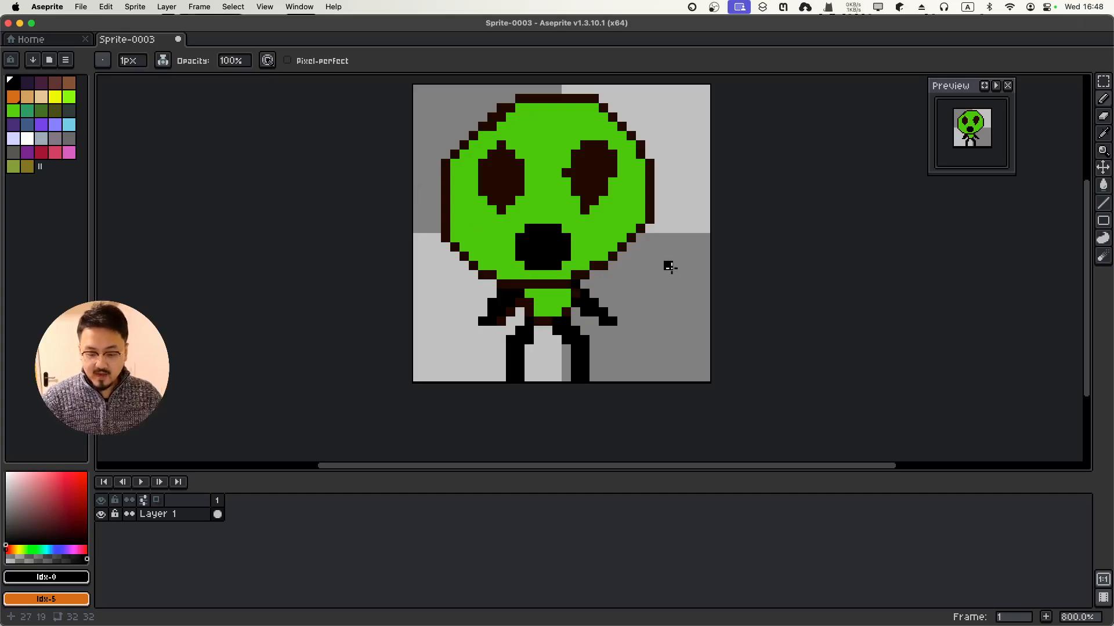
# Draw a test black line right of the alien, then undo it, keeping the round mouth
pyautogui.moveTo(674, 256)
pyautogui.mouseDown()
pyautogui.moveTo(660, 261)
pyautogui.moveTo(673, 298)
pyautogui.moveTo(647, 369)
pyautogui.mouseUp()
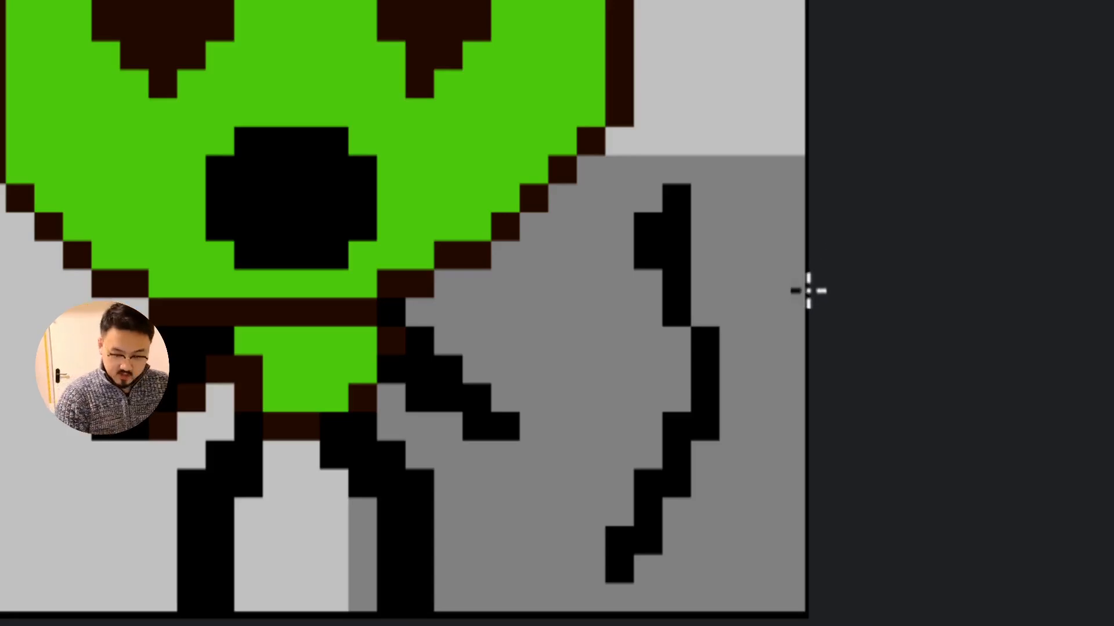
pyautogui.hotkey('ctrl', 'z')
pyautogui.hotkey('ctrl', 'z')
pyautogui.hotkey('ctrl', 'y')
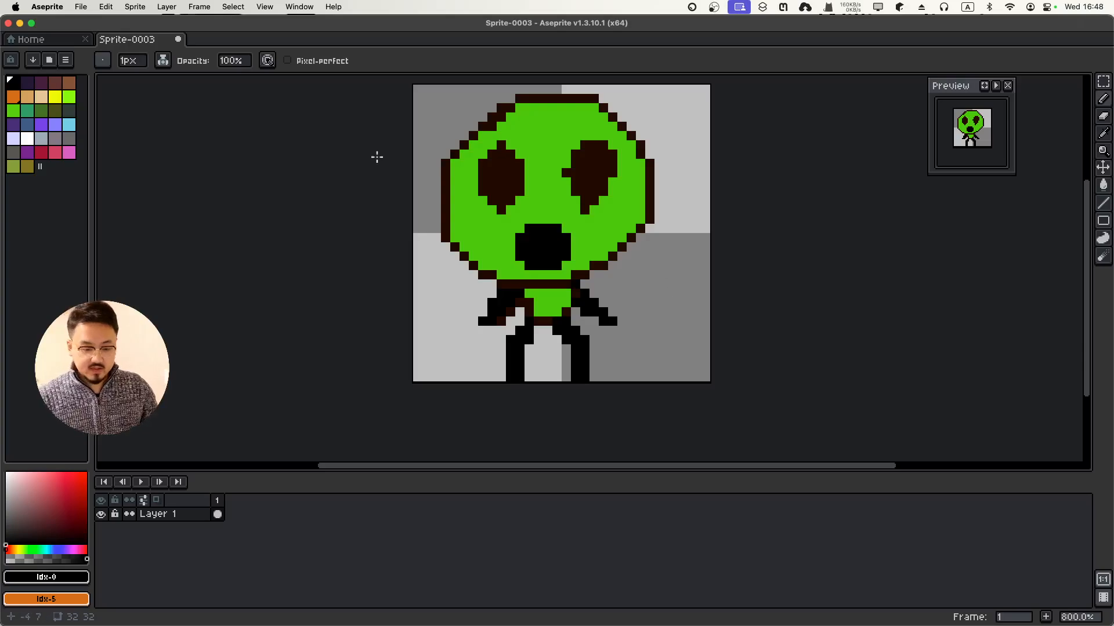
# With pixel-perfect back on, draw a curving black stick right of the alien and thicken its middle
pyautogui.click(287, 60)
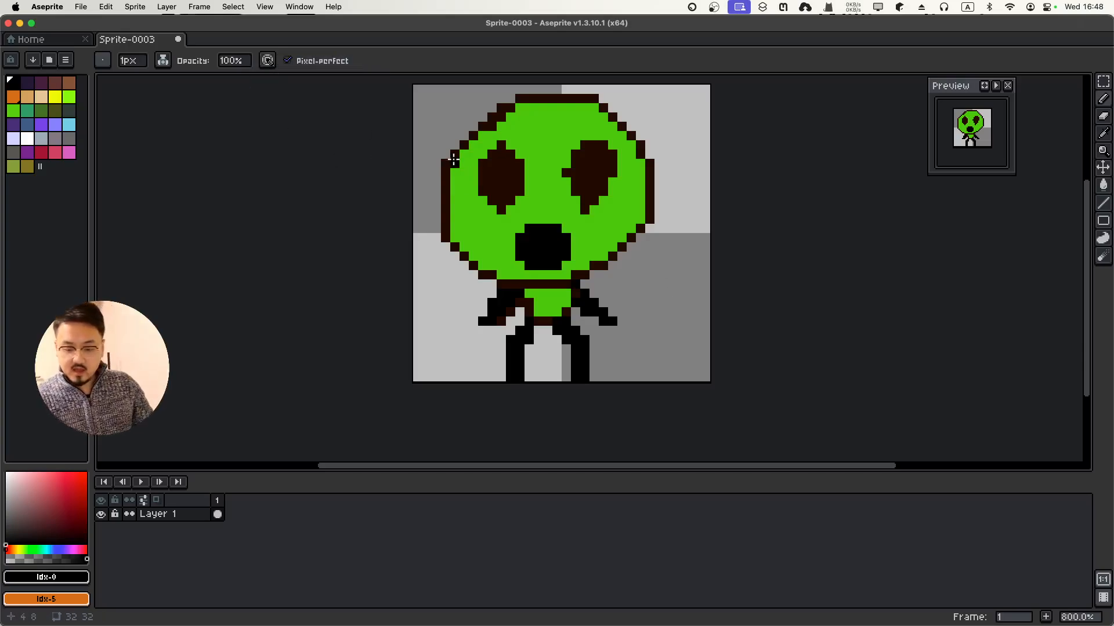
pyautogui.moveTo(666, 255)
pyautogui.mouseDown()
pyautogui.moveTo(674, 277)
pyautogui.moveTo(652, 346)
pyautogui.mouseUp()
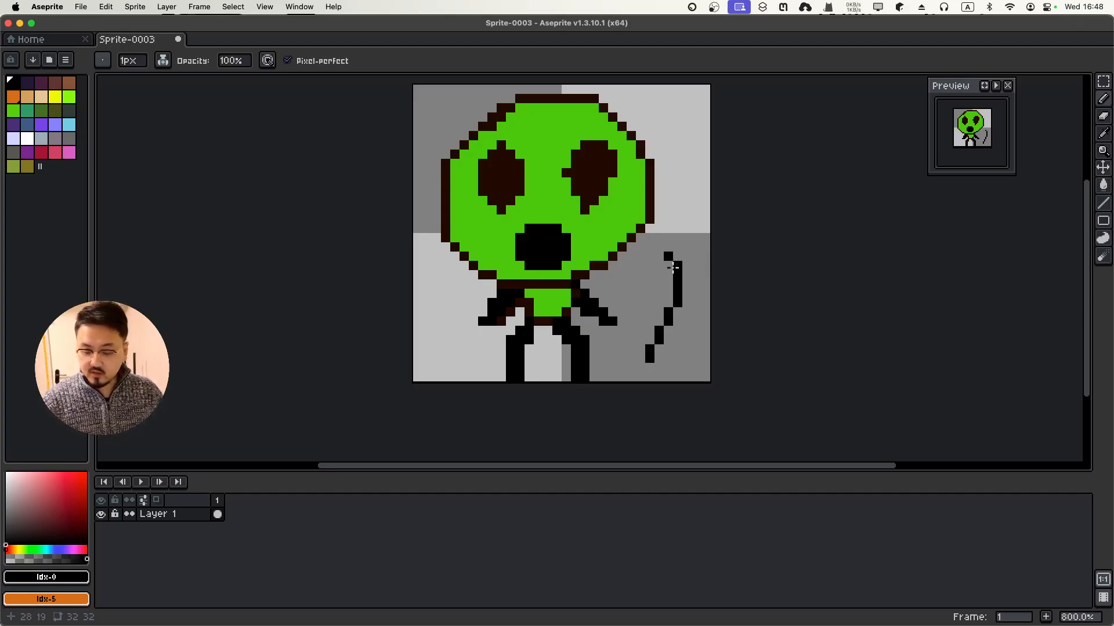
pyautogui.scroll(-3, 673, 267)
pyautogui.scroll(5, 672, 267)
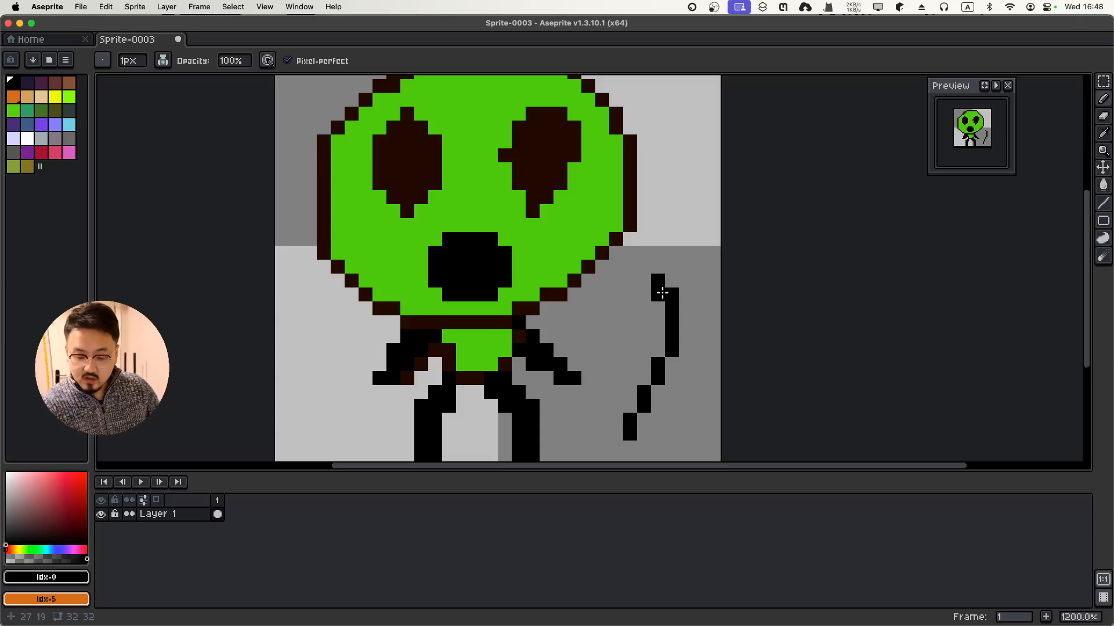
pyautogui.moveTo(658, 298)
pyautogui.mouseDown()
pyautogui.moveTo(712, 309)
pyautogui.moveTo(683, 332)
pyautogui.moveTo(684, 348)
pyautogui.moveTo(686, 320)
pyautogui.mouseUp()
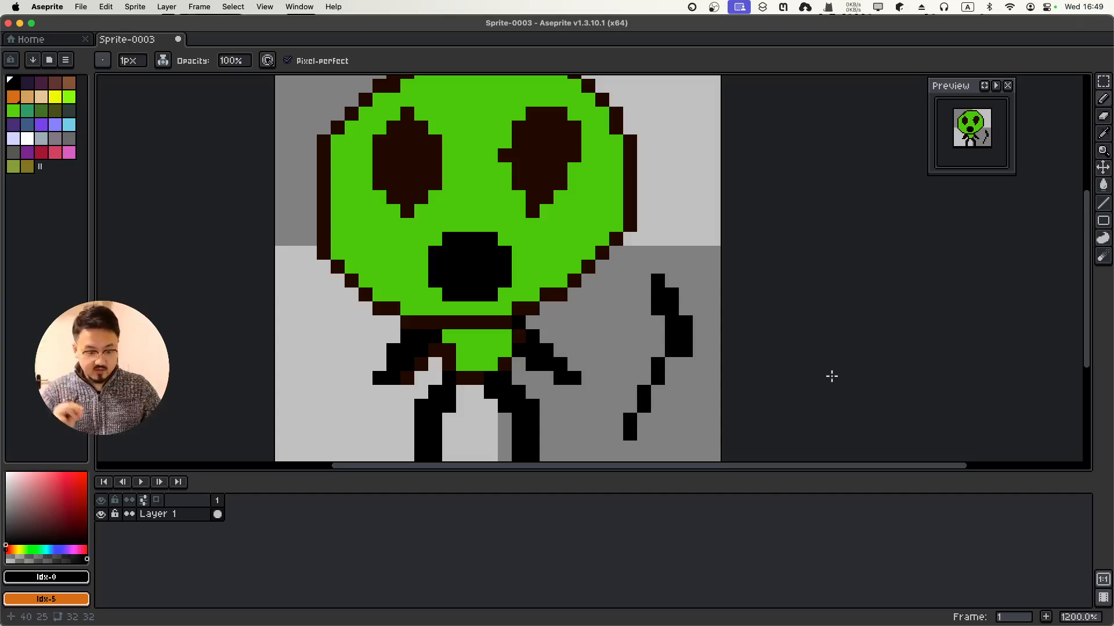
# Set the brush to 2px and erase the black stick beside the alien
pyautogui.click(136, 62)
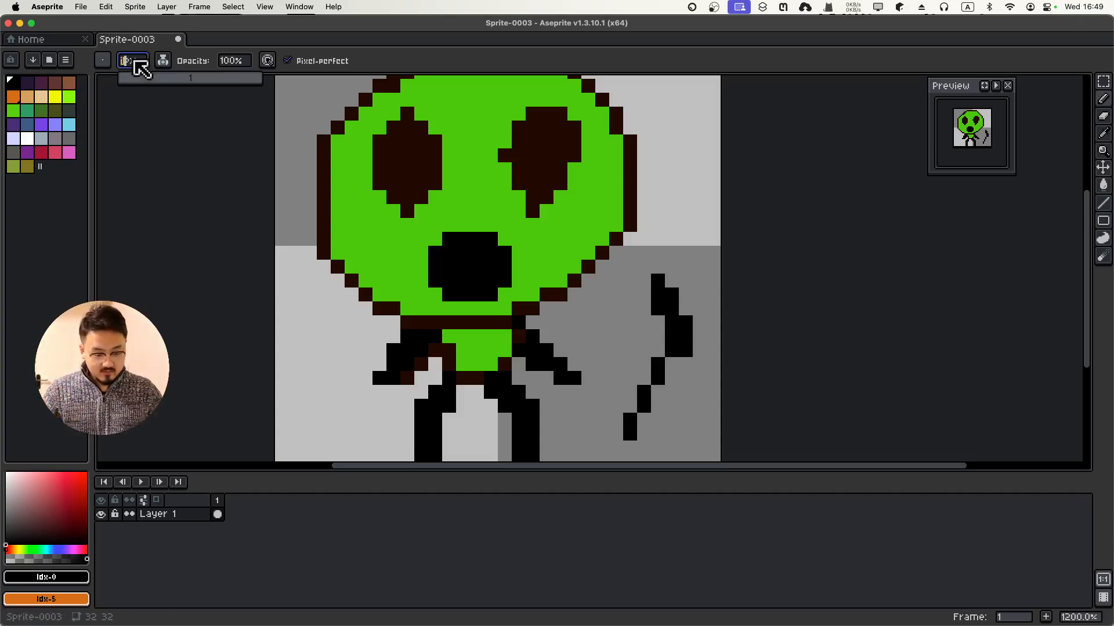
pyautogui.write('2')
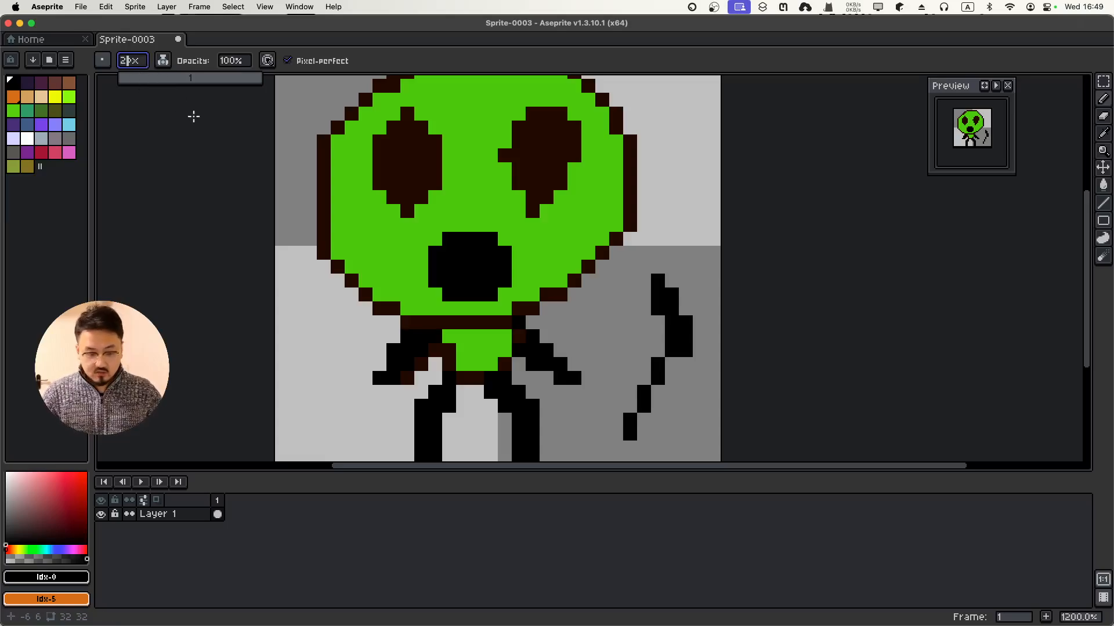
pyautogui.click(202, 128)
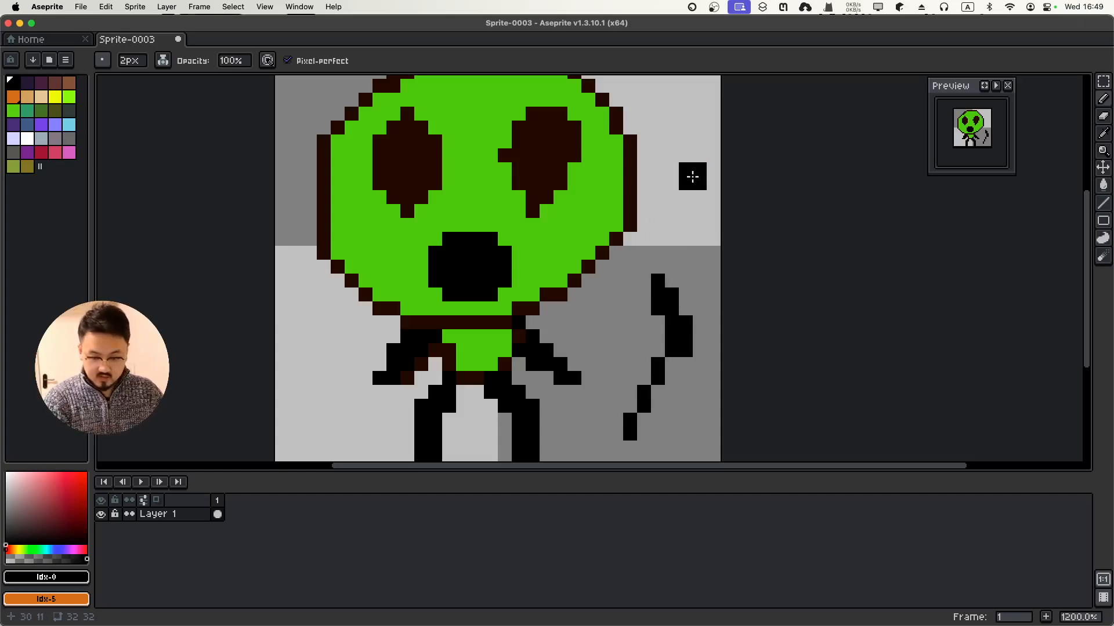
pyautogui.press('e')
pyautogui.moveTo(662, 242)
pyautogui.mouseDown()
pyautogui.moveTo(654, 275)
pyautogui.moveTo(669, 287)
pyautogui.moveTo(672, 351)
pyautogui.moveTo(609, 441)
pyautogui.mouseUp()
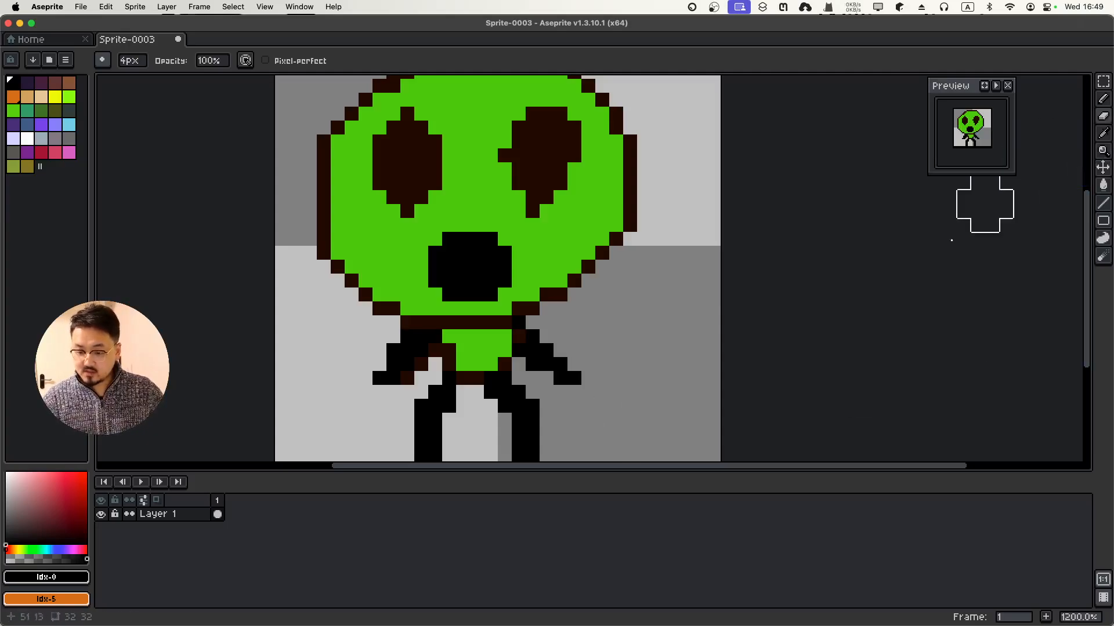
# Draw a new curved black staff with the pencil, then undo it
pyautogui.press('b')
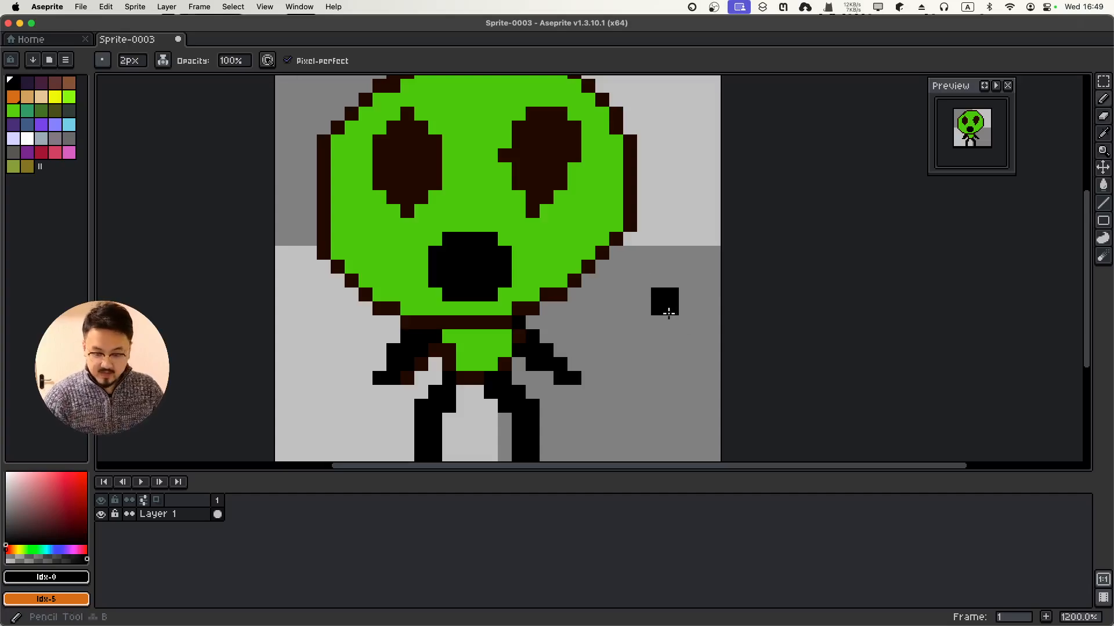
pyautogui.moveTo(651, 287)
pyautogui.mouseDown()
pyautogui.moveTo(663, 378)
pyautogui.moveTo(646, 402)
pyautogui.mouseUp()
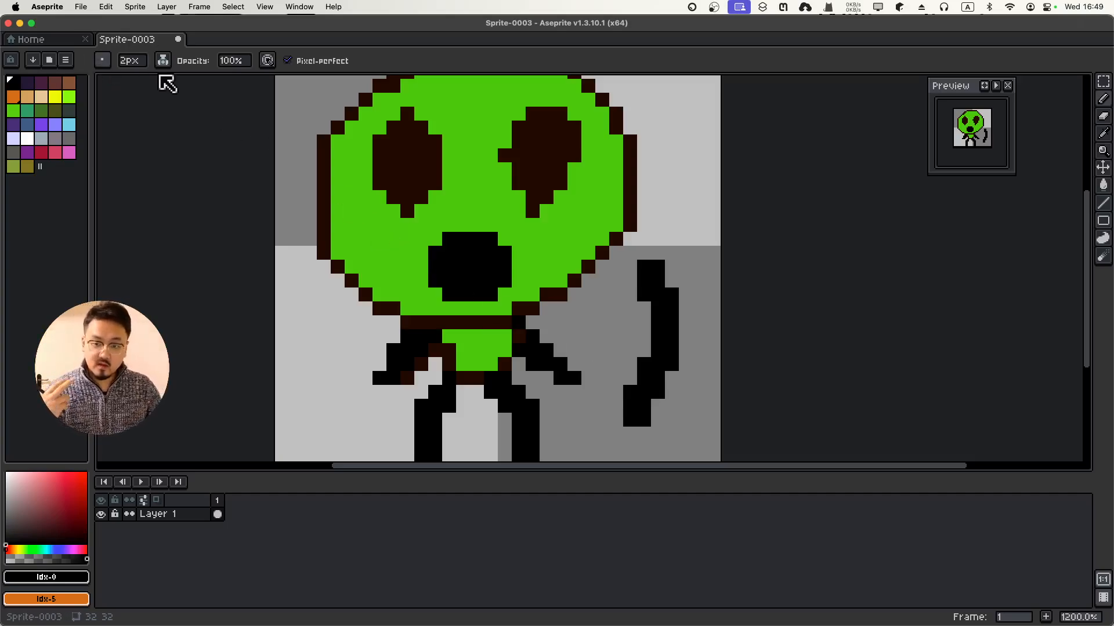
pyautogui.press('super+z')
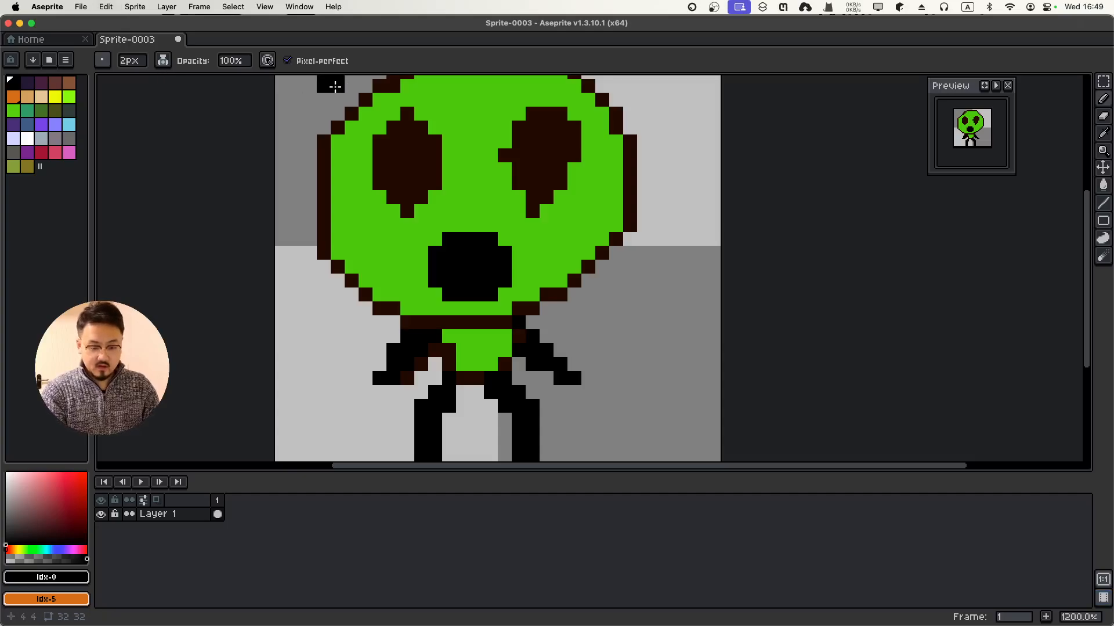
# Set the brush size back to 1px and zoom in on the sprite
pyautogui.click(134, 61)
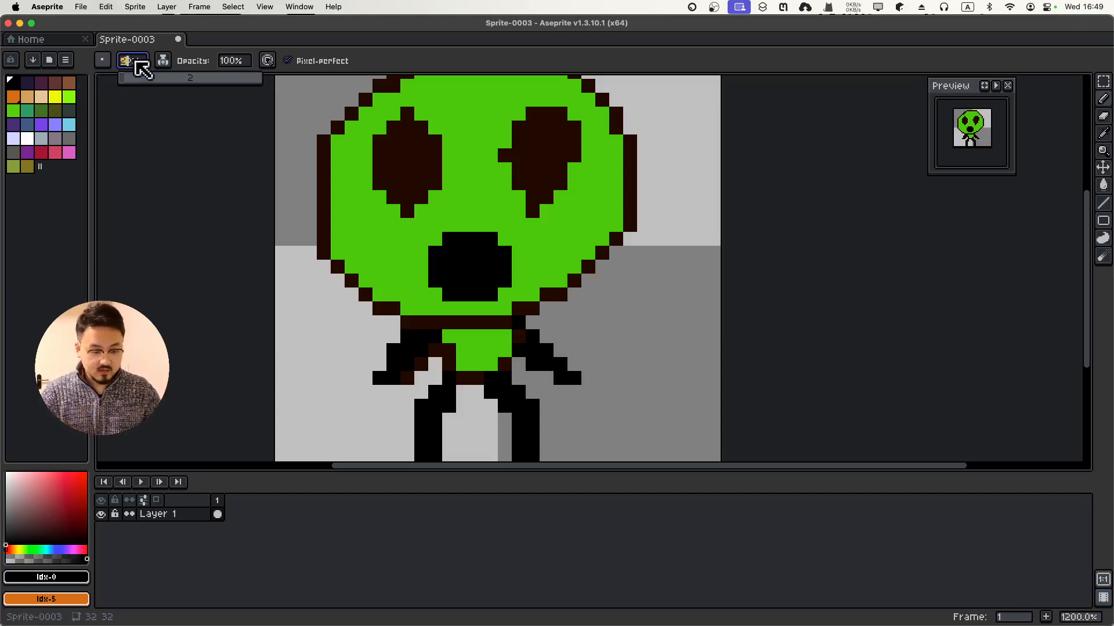
pyautogui.press('BackSpace')
pyautogui.write('1')
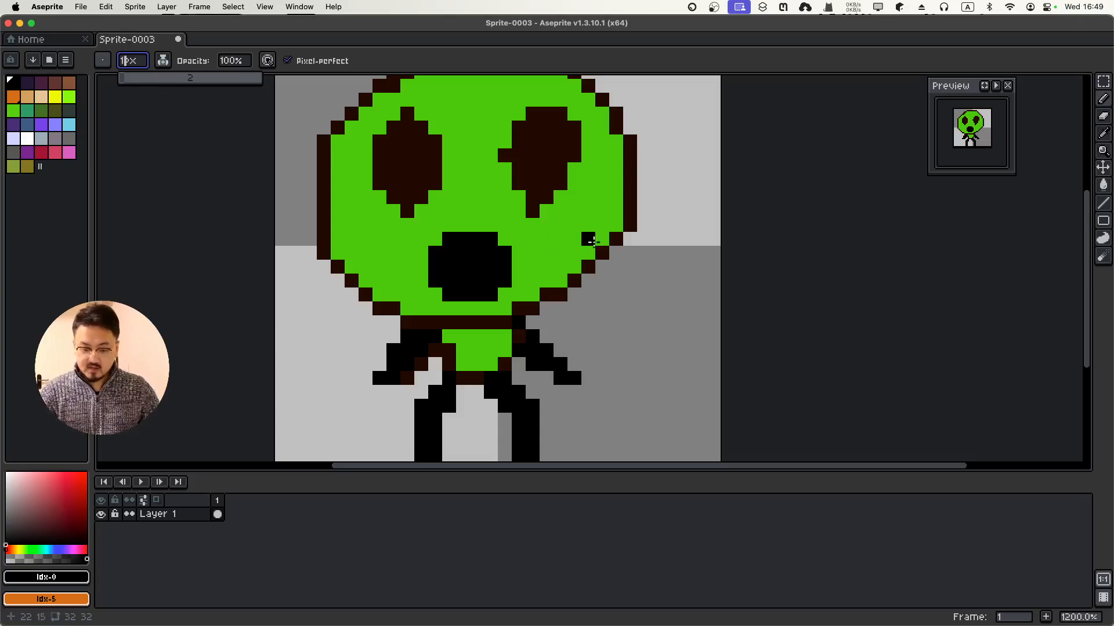
pyautogui.scroll(3, 599, 236)
pyautogui.scroll(-3, 605, 236)
pyautogui.scroll(-3, 607, 236)
pyautogui.scroll(1, 606, 236)
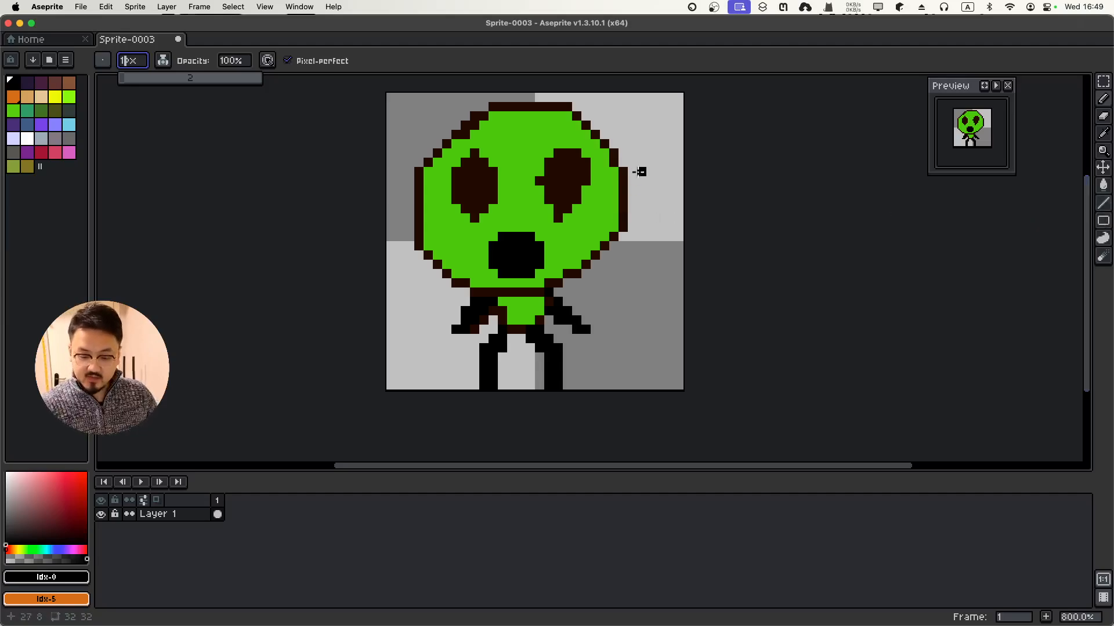
# Sketch a thin staff and a line across the legs, then undo both strokes
pyautogui.moveTo(659, 134); pyautogui.dragTo(627, 341)
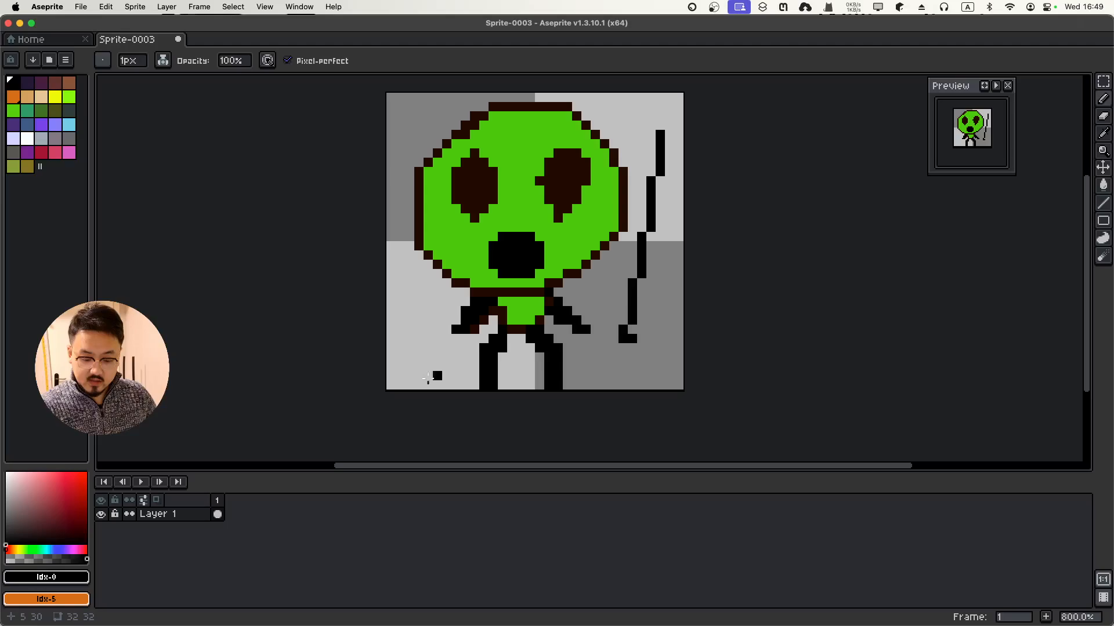
pyautogui.moveTo(428, 379); pyautogui.dragTo(673, 345)
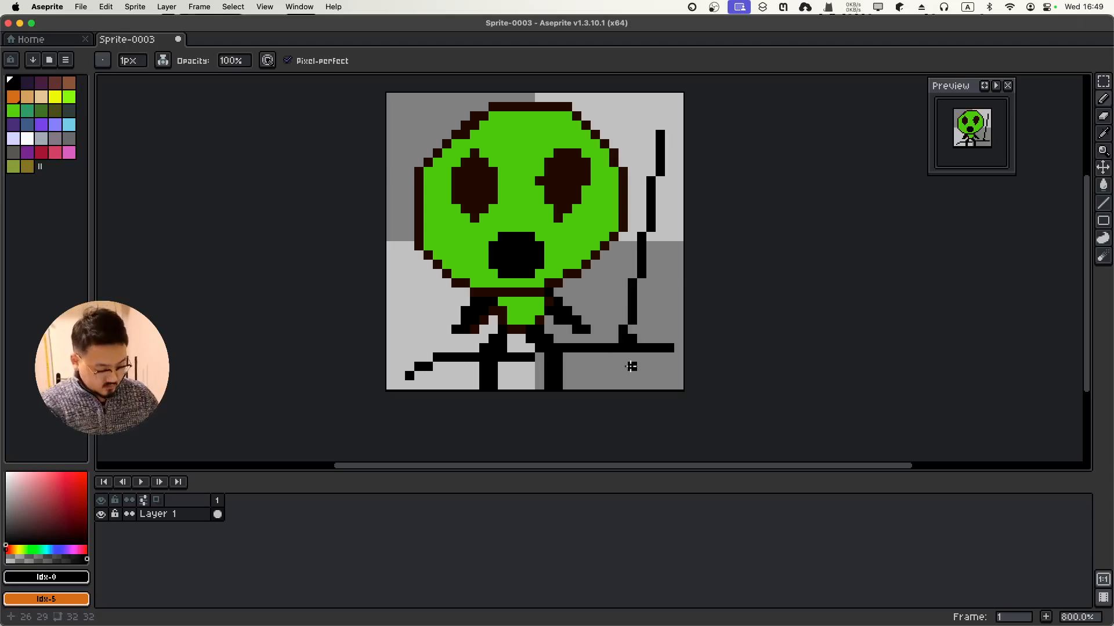
pyautogui.press('super+z')
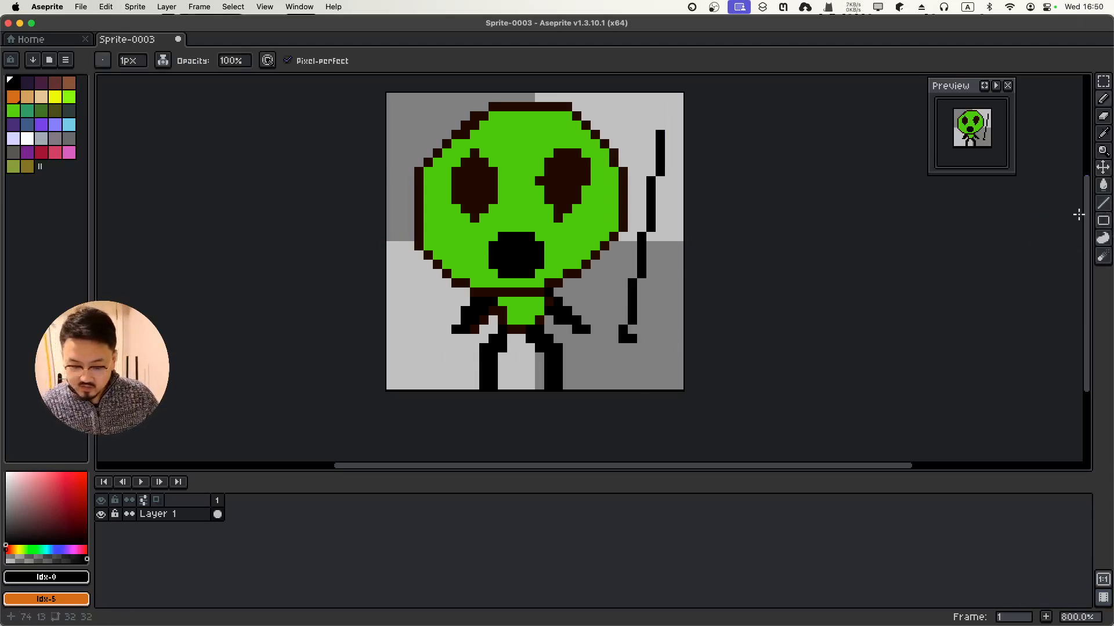
pyautogui.press('super+z')
pyautogui.press('super+z')
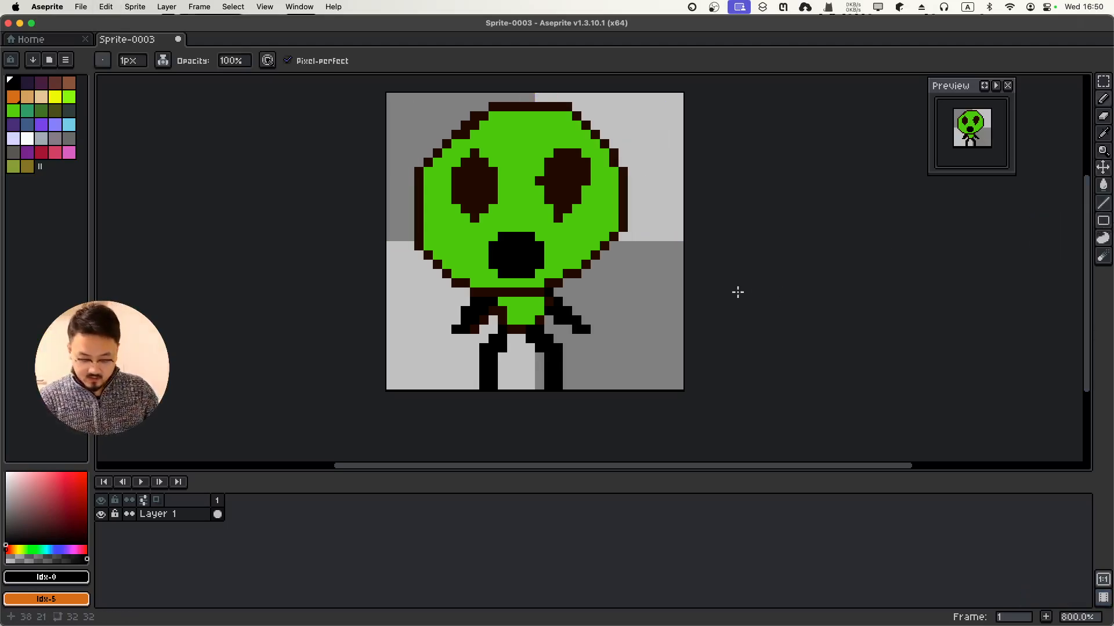
# Draw a straight diagonal staff with the Line tool, then undo it
pyautogui.press('l')
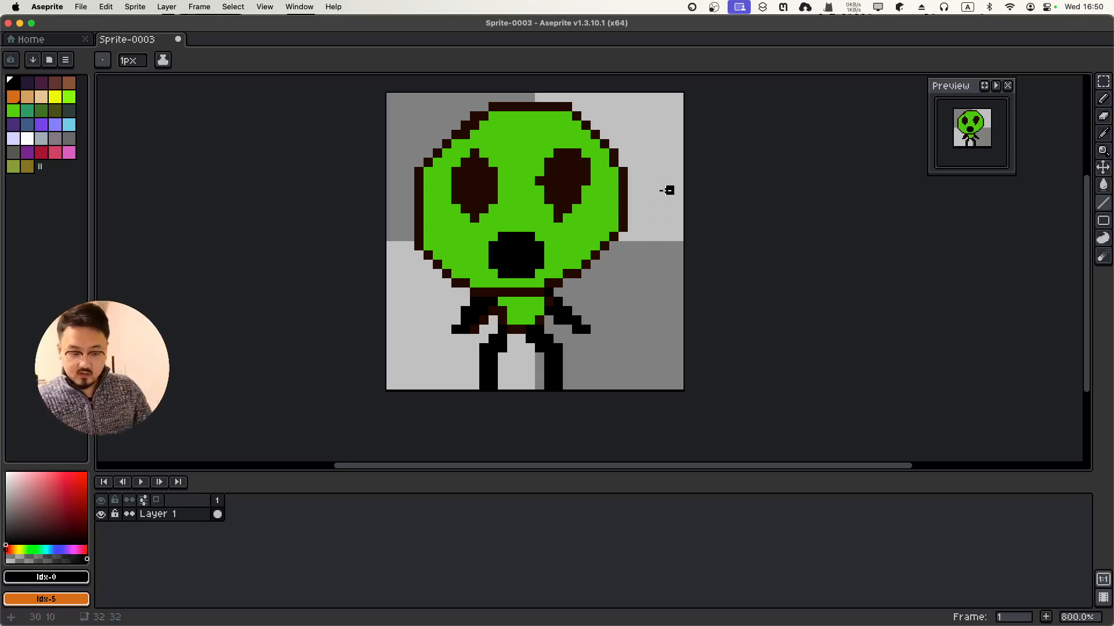
pyautogui.click(660, 163)
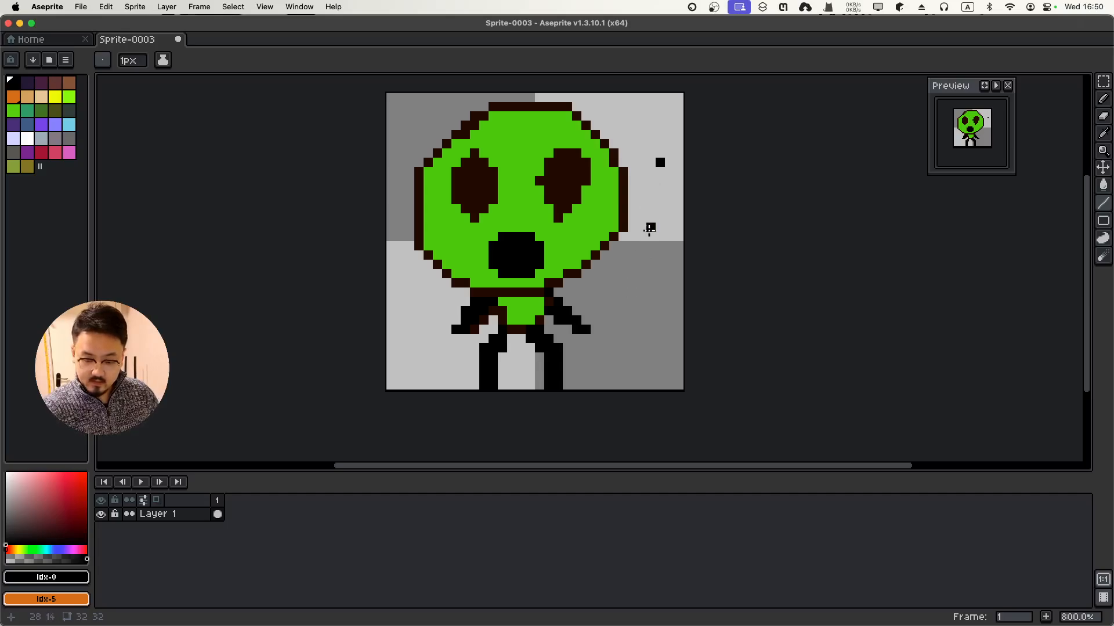
pyautogui.moveTo(660, 163)
pyautogui.mouseDown()
pyautogui.moveTo(622, 355)
pyautogui.moveTo(612, 348)
pyautogui.mouseUp()
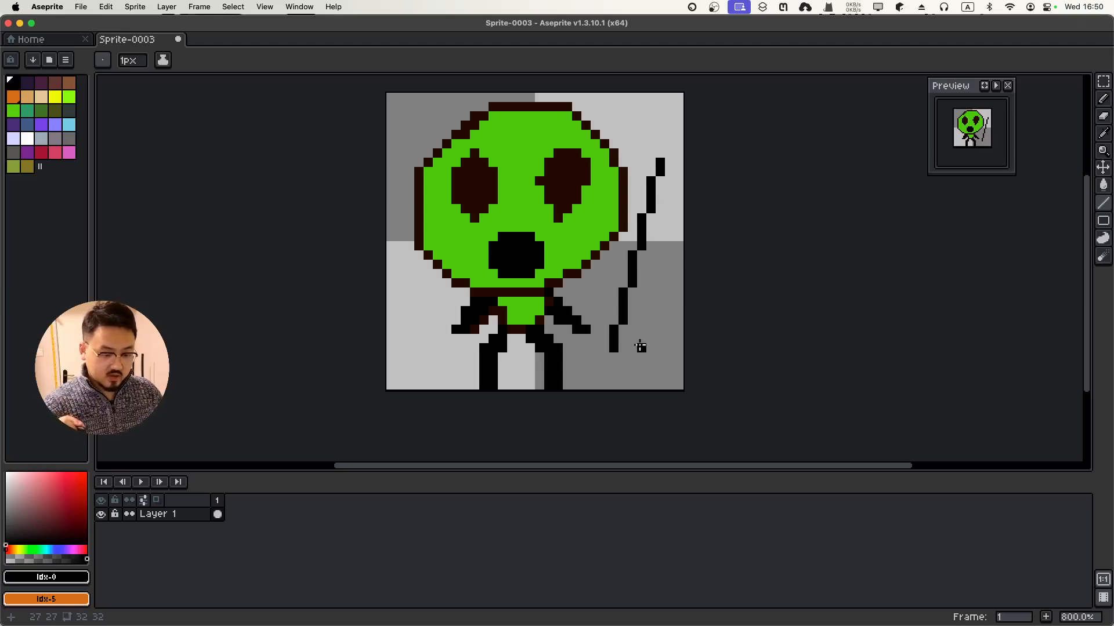
pyautogui.press('super+z')
pyautogui.press('super+z')
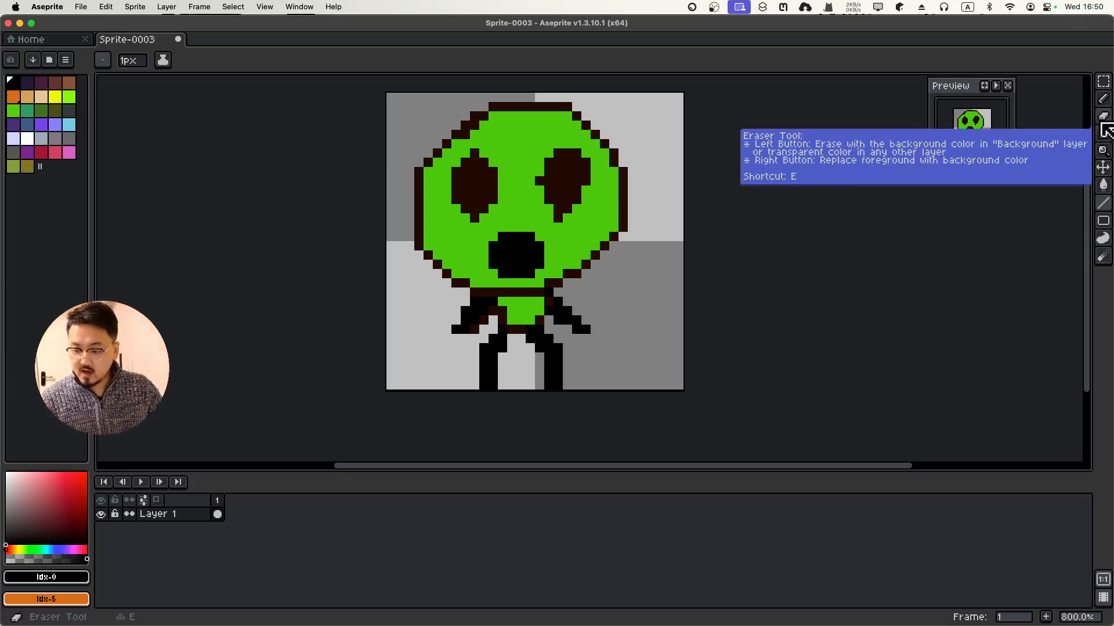
pyautogui.click(1104, 99)
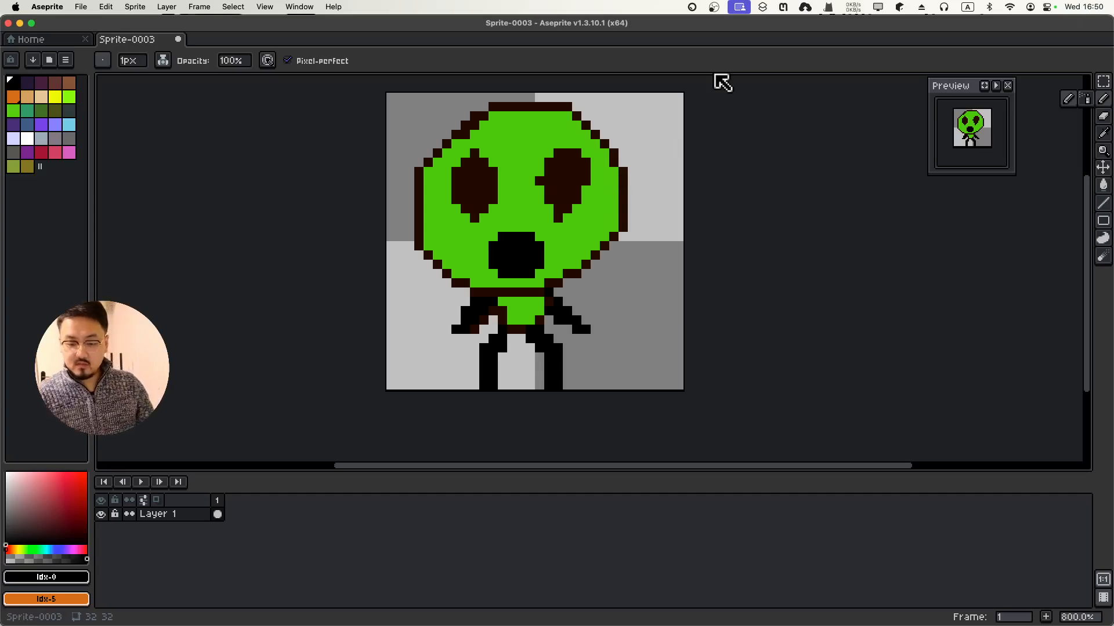
pyautogui.click(659, 134)
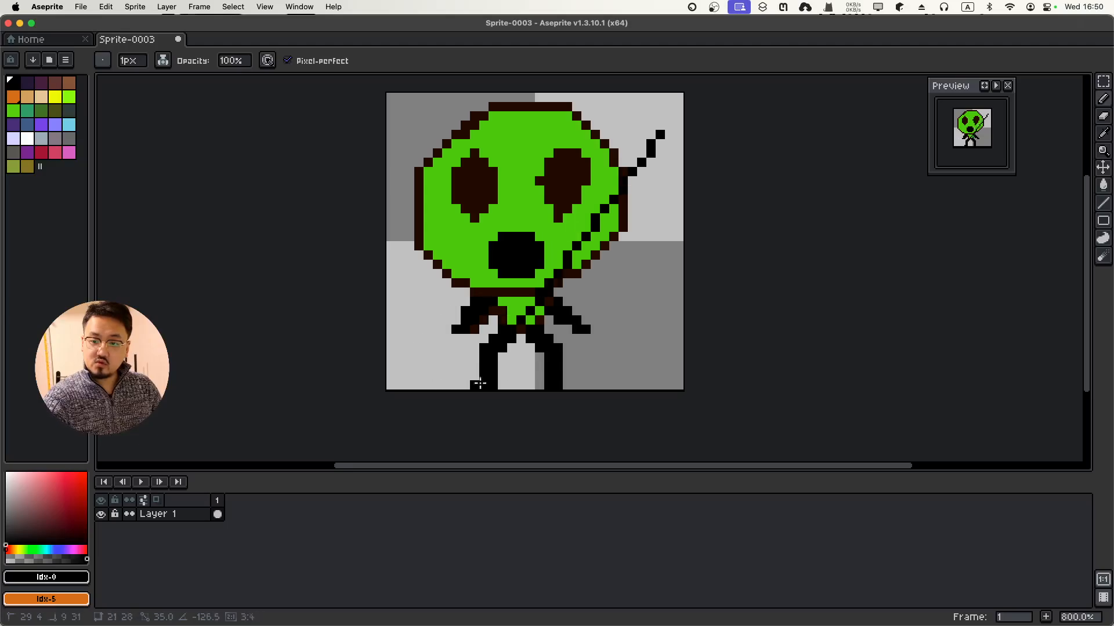
pyautogui.keyDown('shift'); pyautogui.click(595, 312); pyautogui.keyUp('shift')
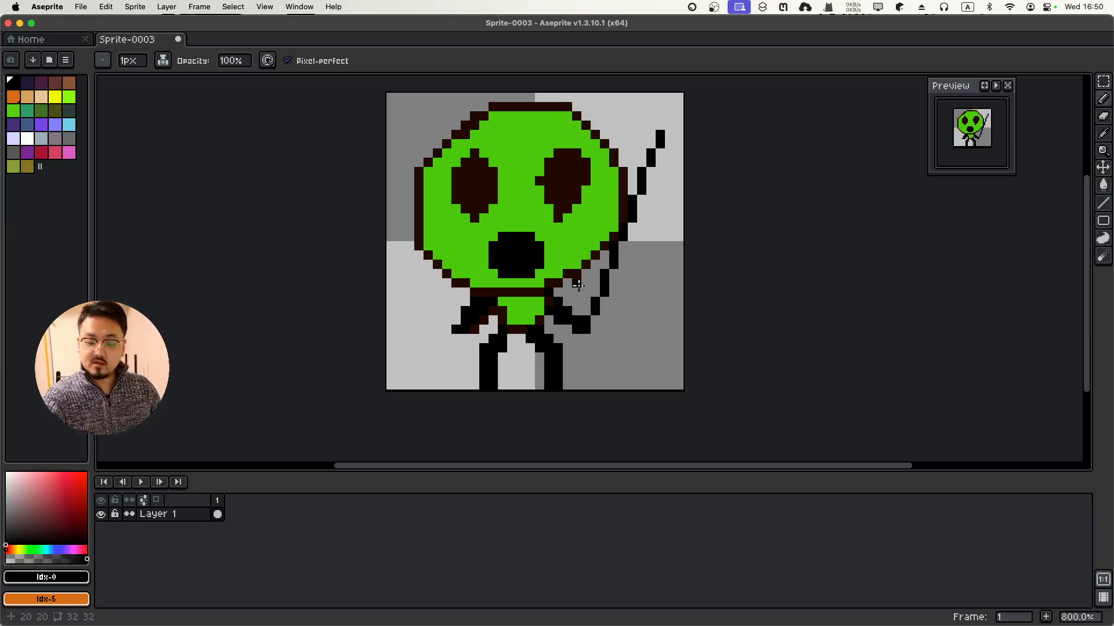
pyautogui.moveTo(576, 284)
pyautogui.mouseDown()
pyautogui.moveTo(591, 305)
pyautogui.moveTo(625, 292)
pyautogui.mouseUp()
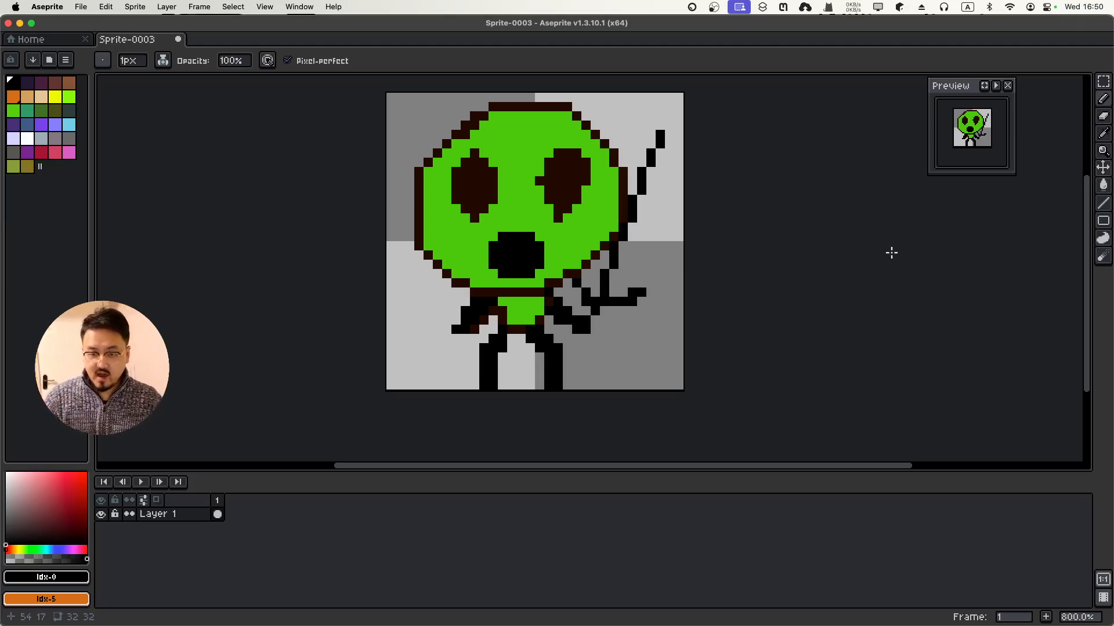
pyautogui.press('super+z')
pyautogui.press('super+z')
pyautogui.press('super+z')
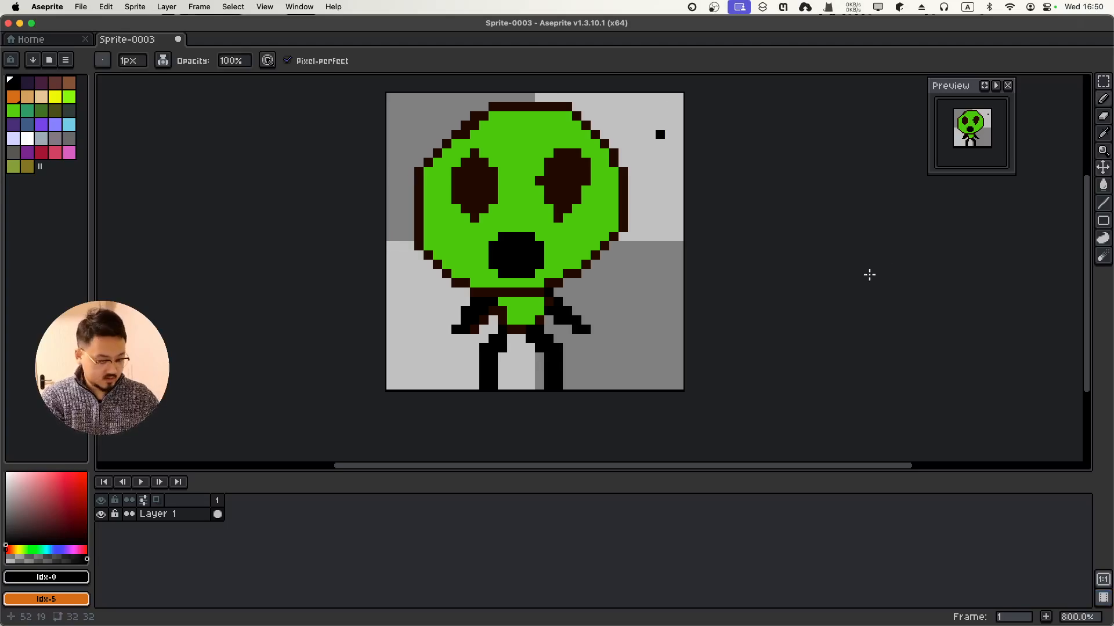
pyautogui.press('super+z')
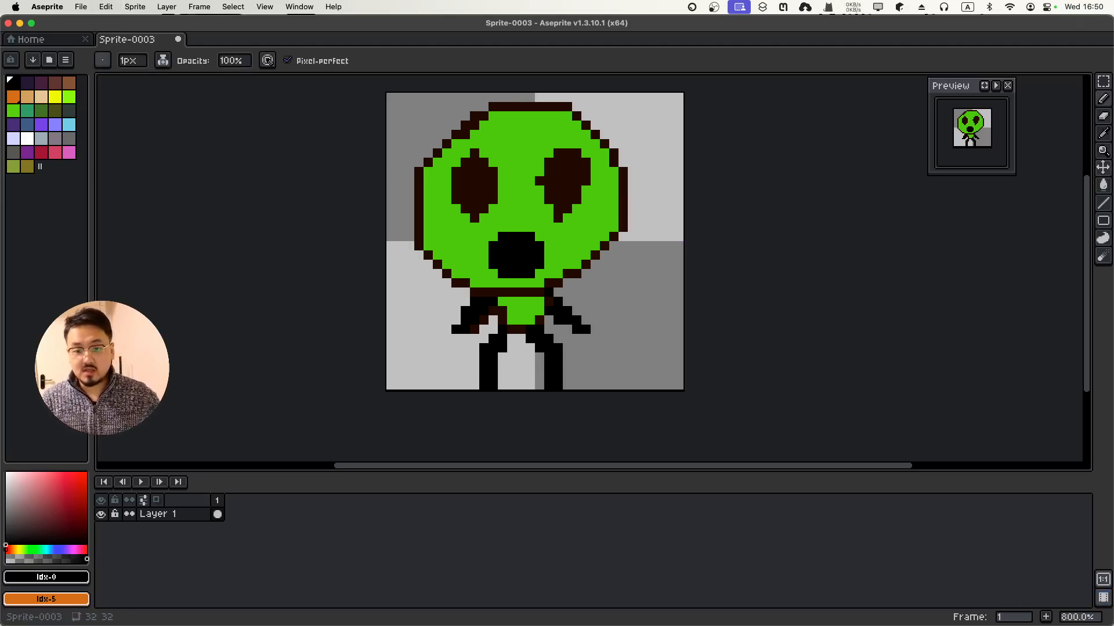